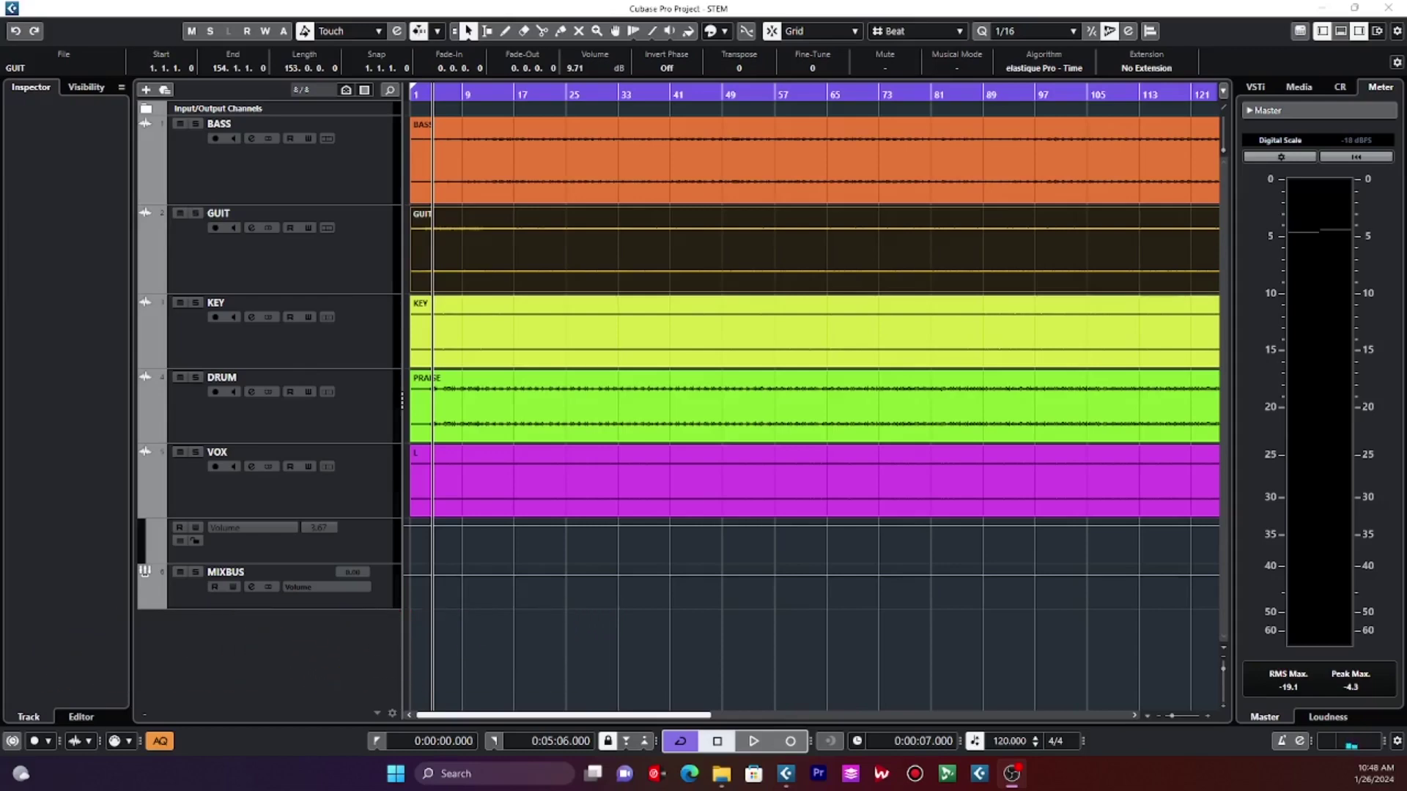
- Select the DRUM track and play the project from the 4-second mark
{"action": "left_click", "coordinate": [674, 425]}
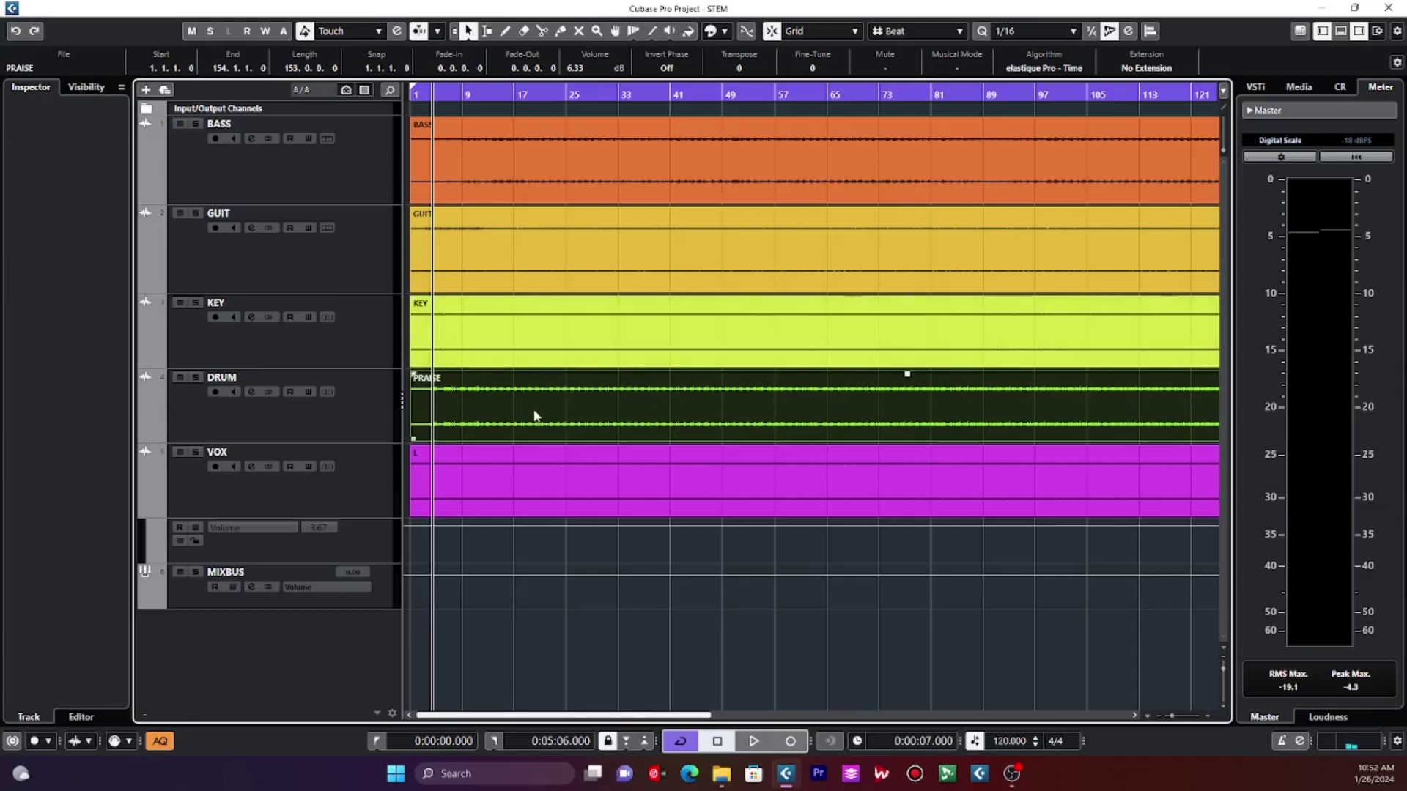
{"action": "left_click", "coordinate": [360, 421]}
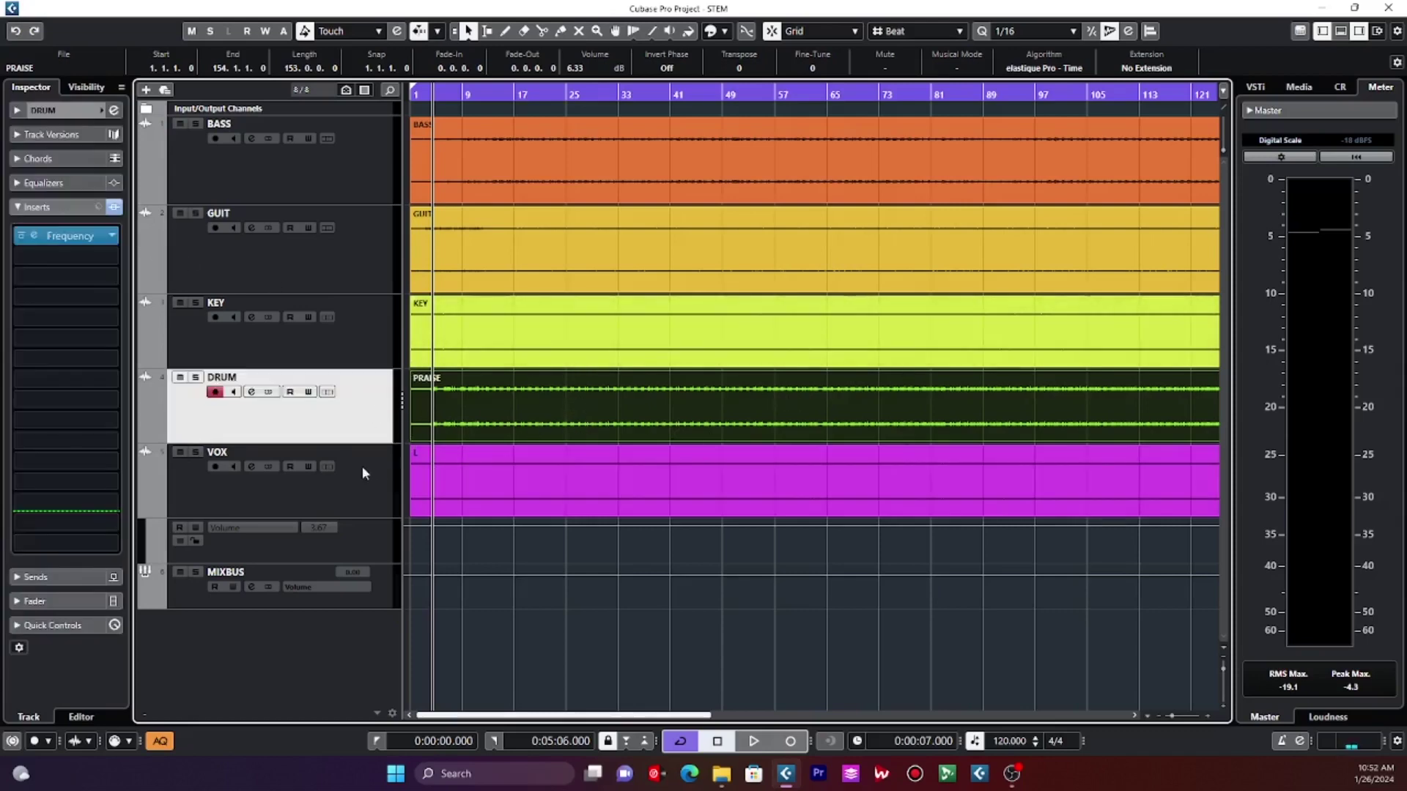
{"action": "left_click_drag", "start_coordinate": [431, 94], "coordinate": [429, 111]}
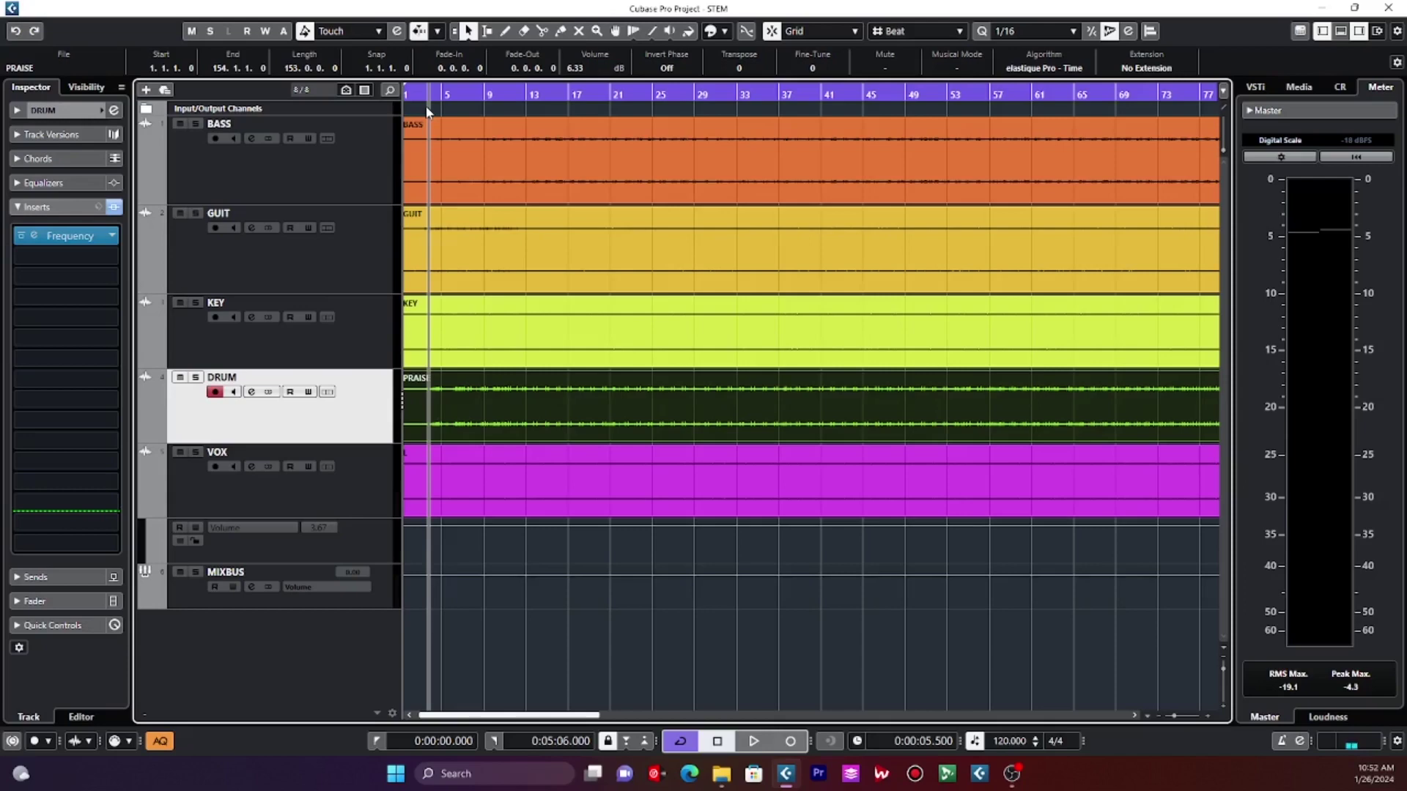
{"action": "left_click", "coordinate": [462, 179]}
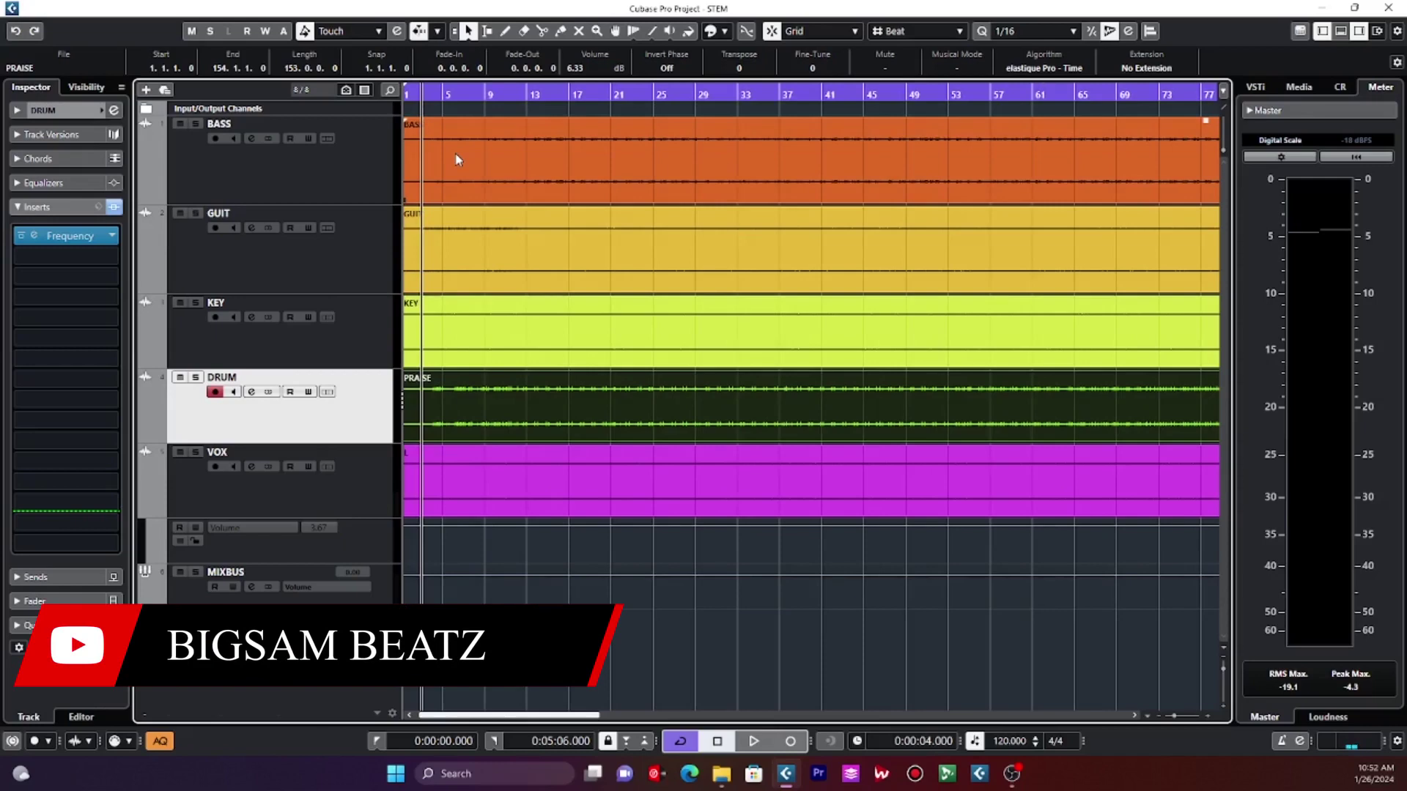
{"action": "key", "text": "space"}
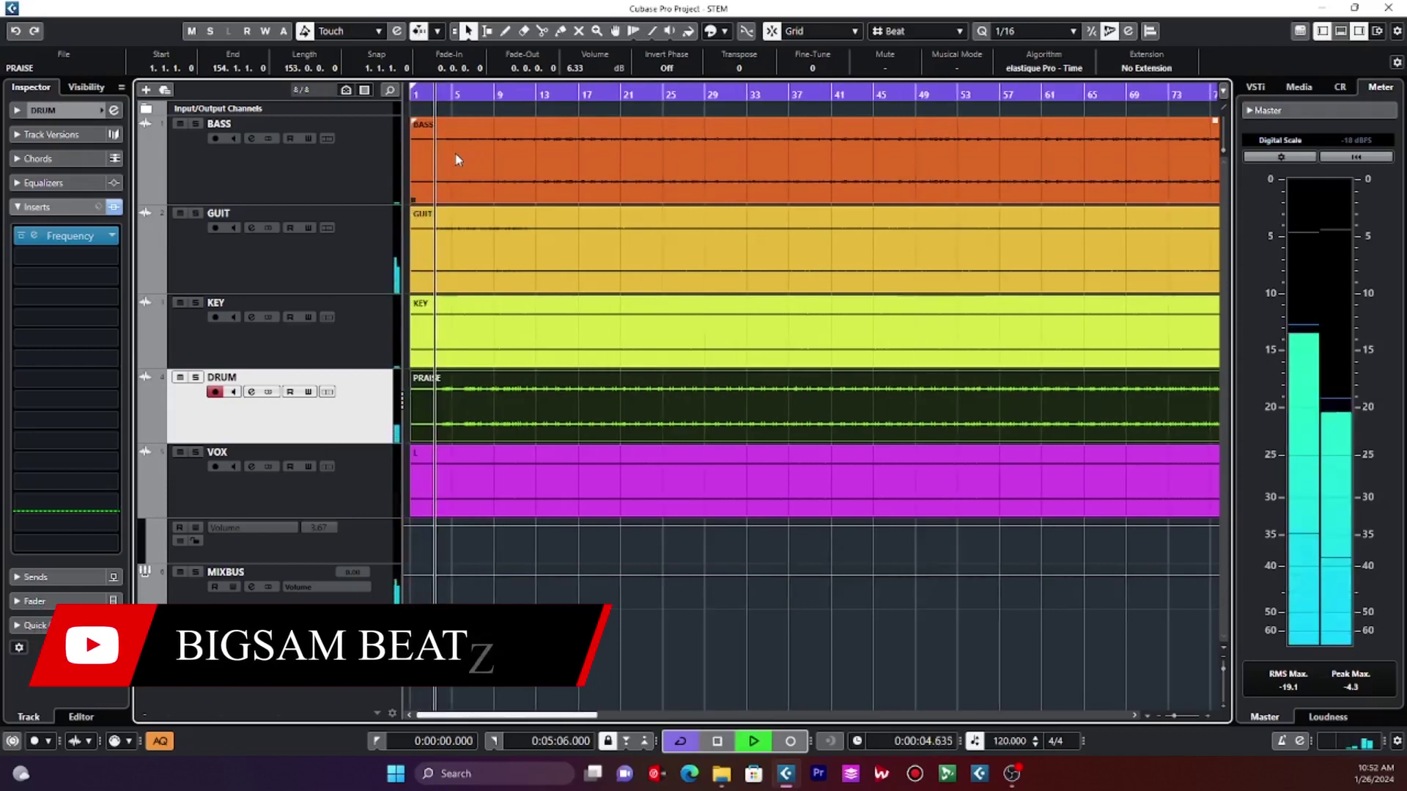
- Bypass the Frequency insert on the DRUM, KEY and GUIT tracks during playback
{"action": "left_click", "coordinate": [21, 236]}
{"action": "left_click", "coordinate": [68, 206]}
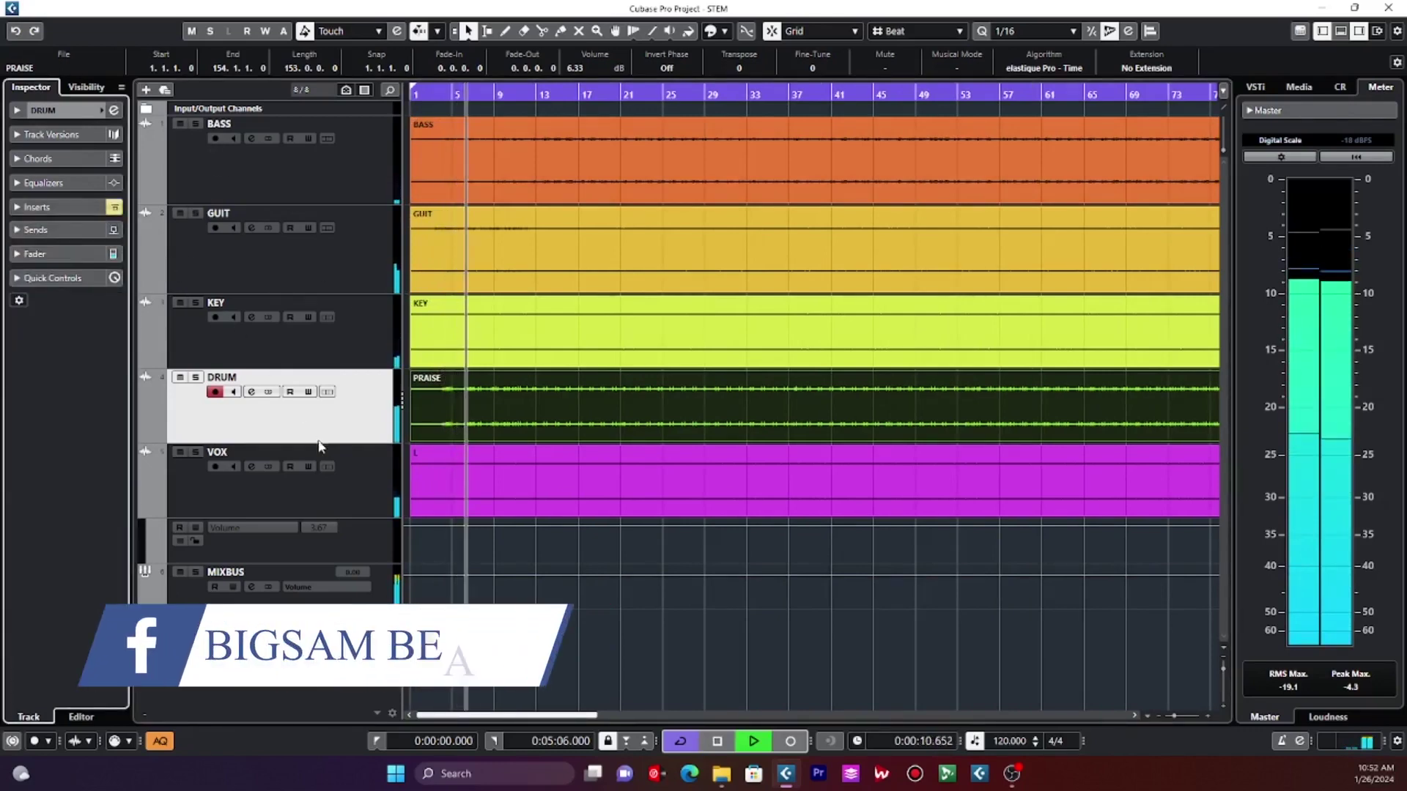
{"action": "left_click", "coordinate": [348, 499]}
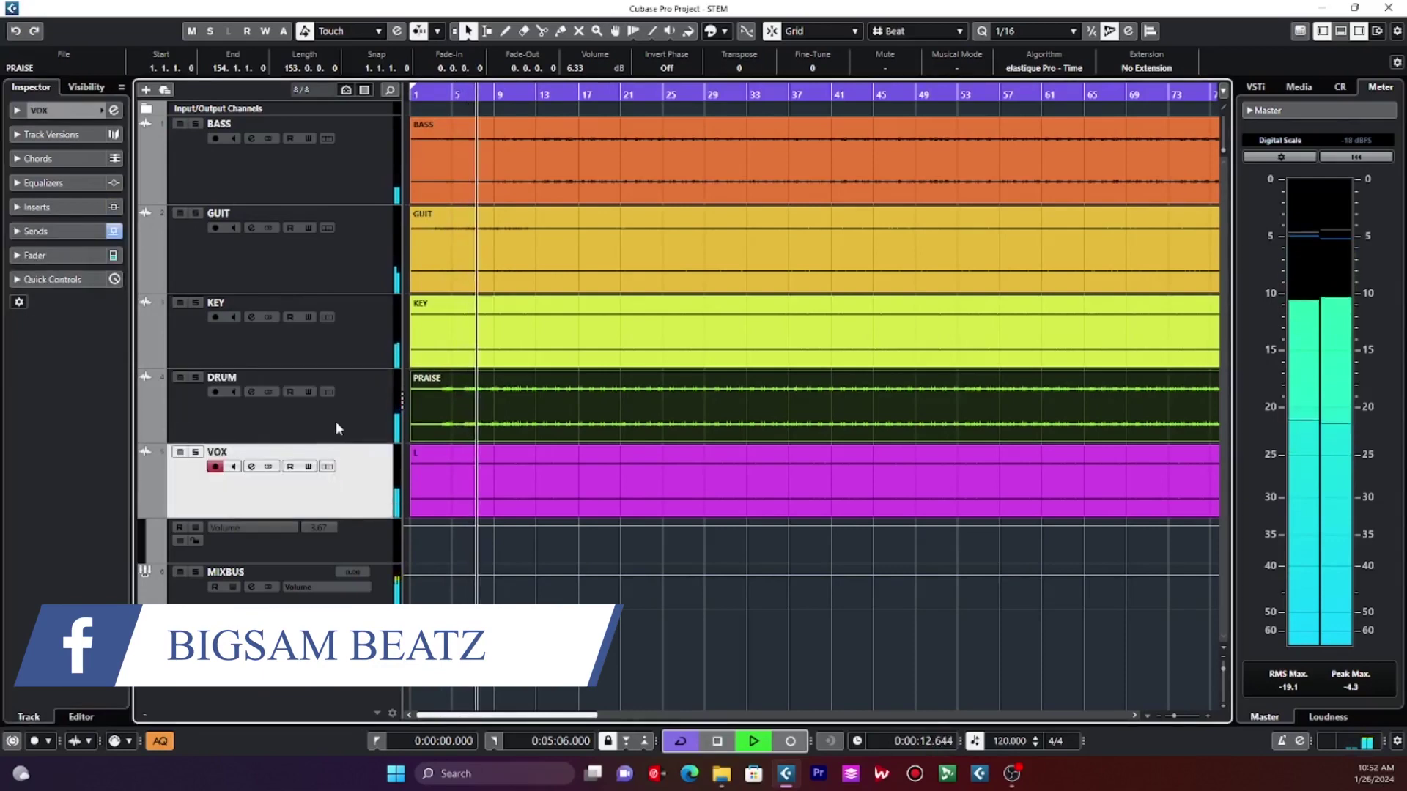
{"action": "left_click", "coordinate": [338, 380]}
{"action": "left_click", "coordinate": [339, 357]}
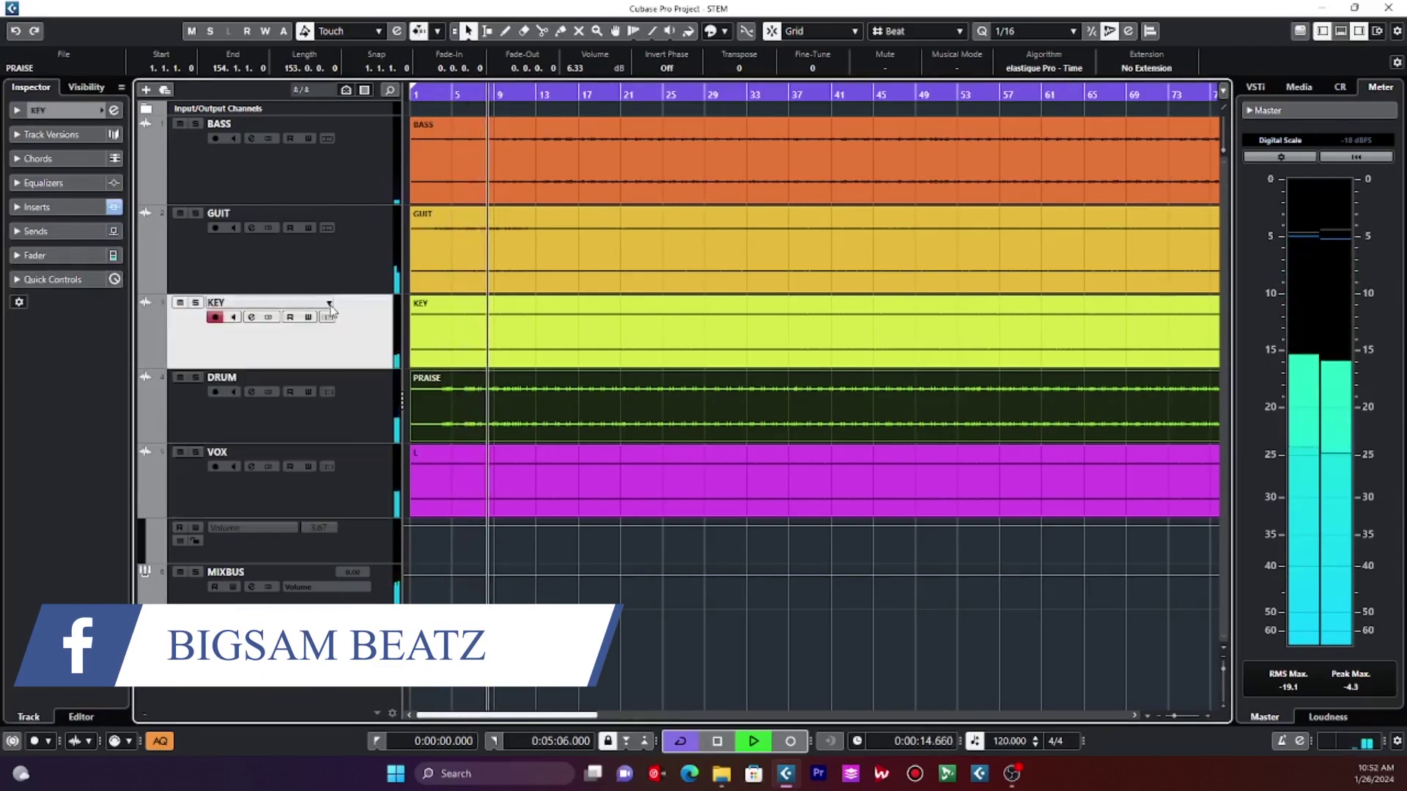
{"action": "left_click", "coordinate": [51, 208]}
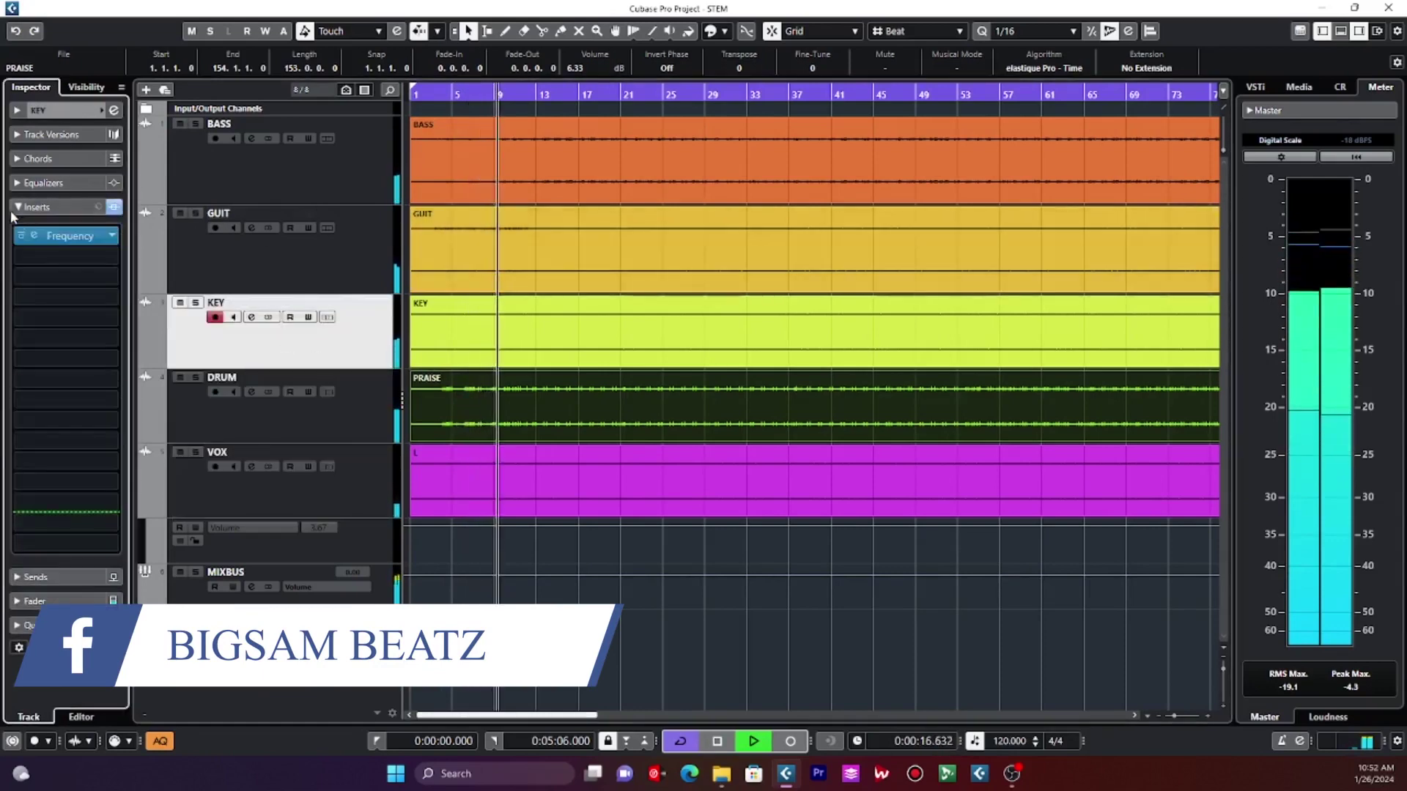
{"action": "left_click", "coordinate": [52, 209]}
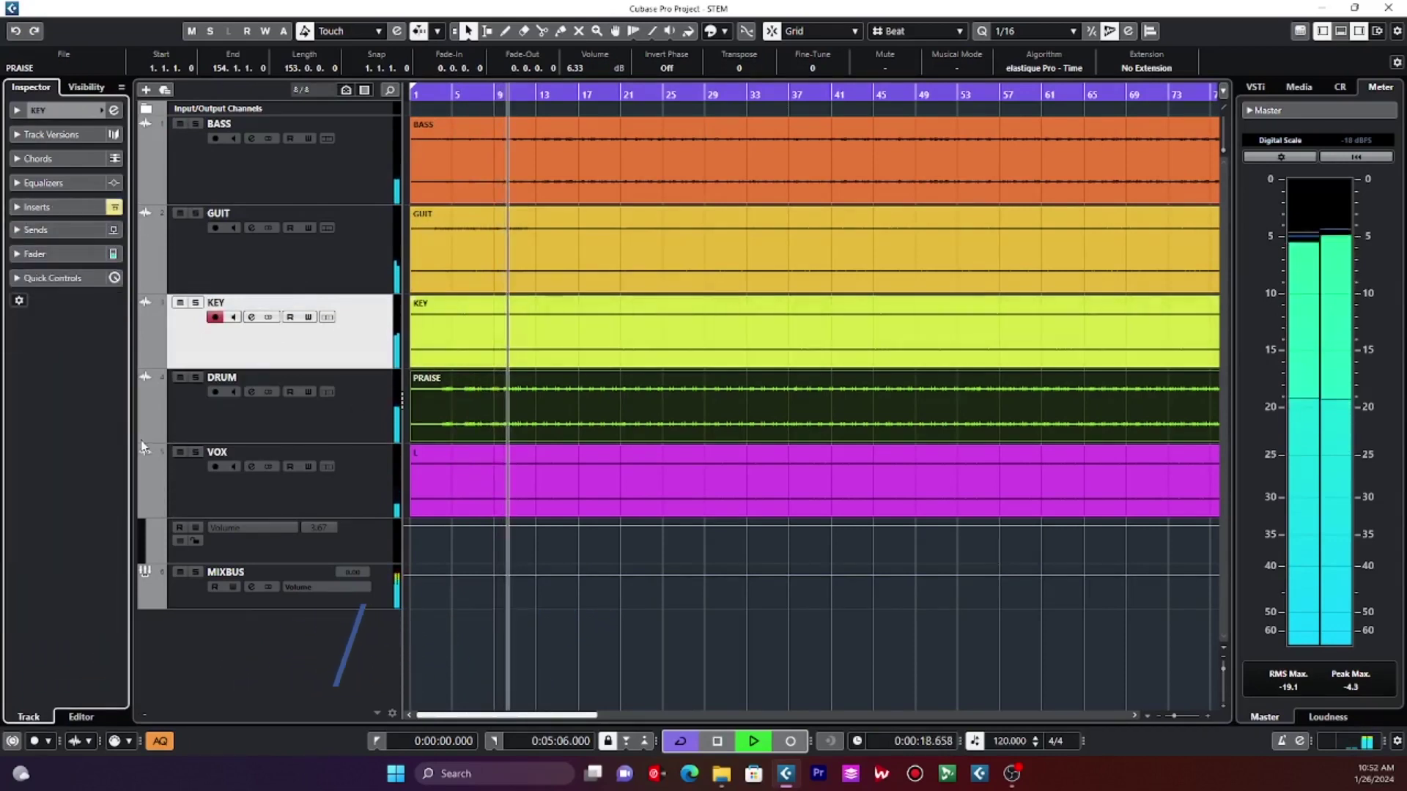
{"action": "left_click", "coordinate": [234, 267]}
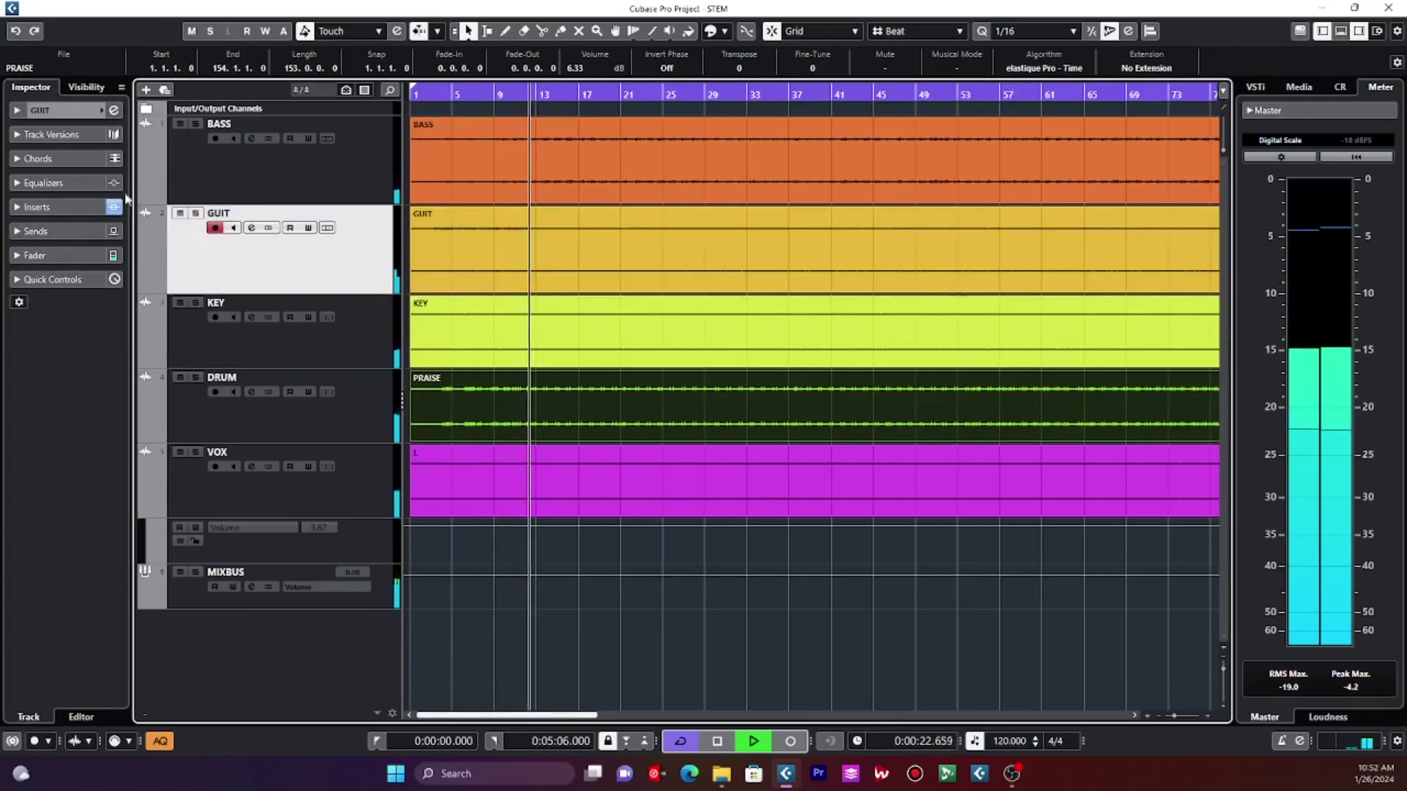
{"action": "left_click", "coordinate": [56, 207]}
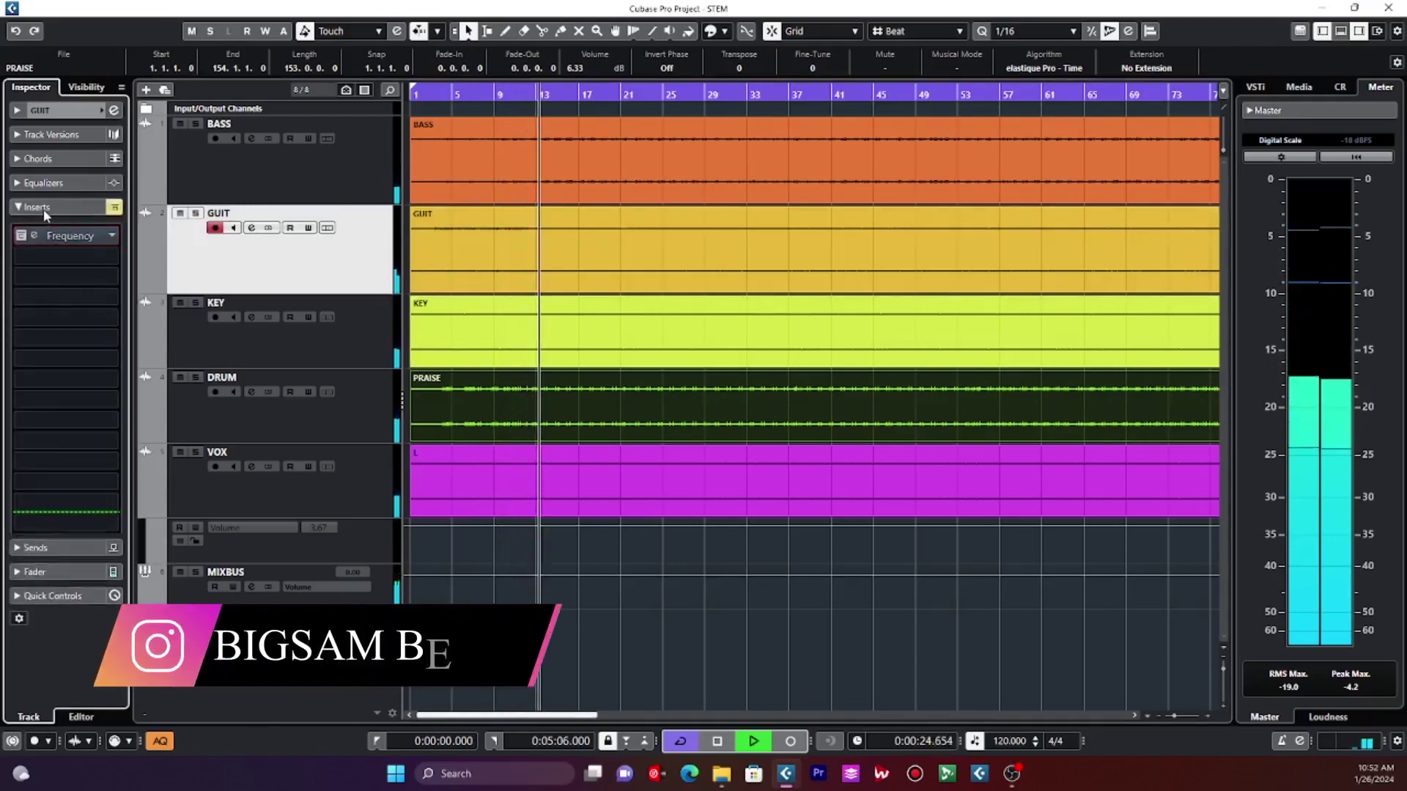
{"action": "left_click", "coordinate": [43, 209]}
- Audition the mix with the VOX track muted, stop playback and unmute the track
{"action": "left_click", "coordinate": [345, 491]}
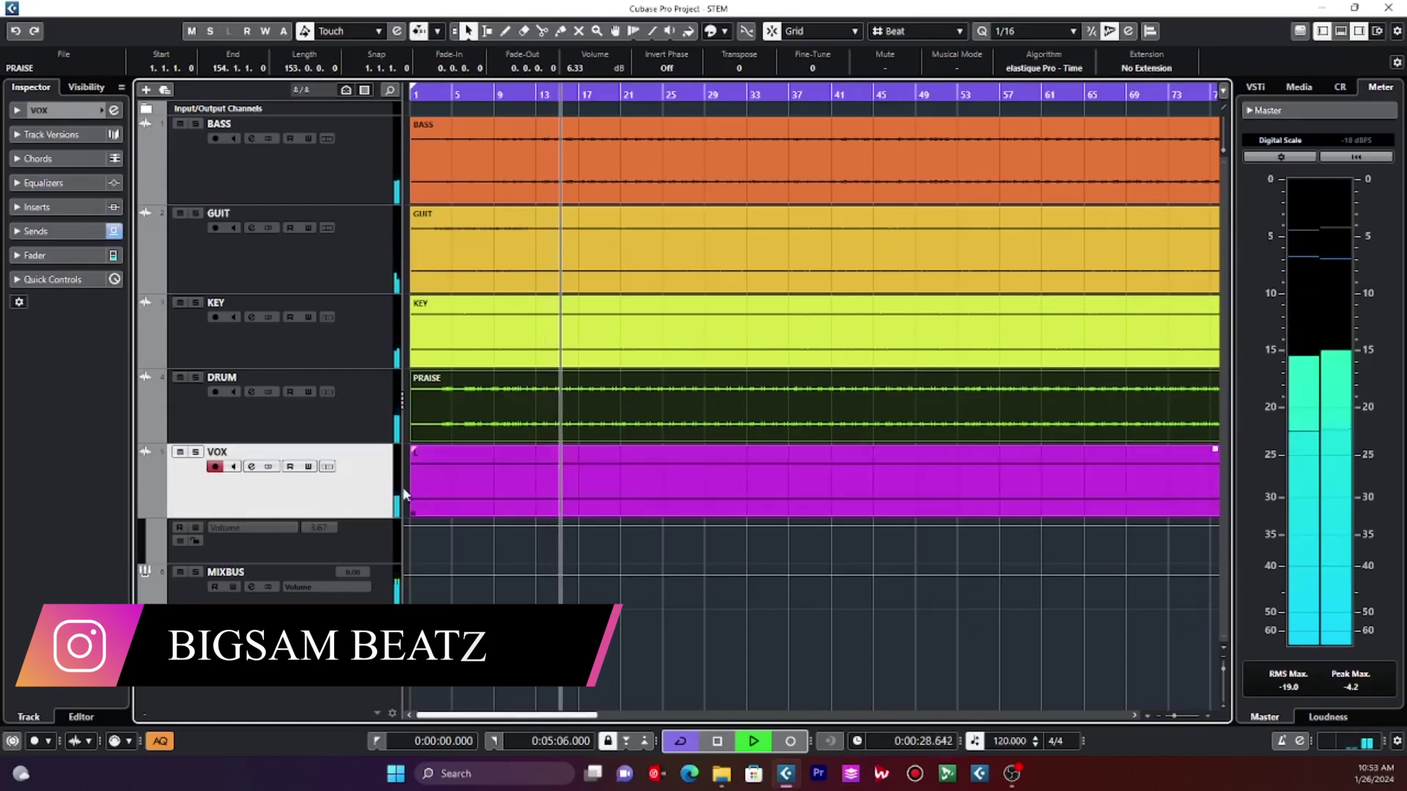
{"action": "left_click", "coordinate": [179, 452]}
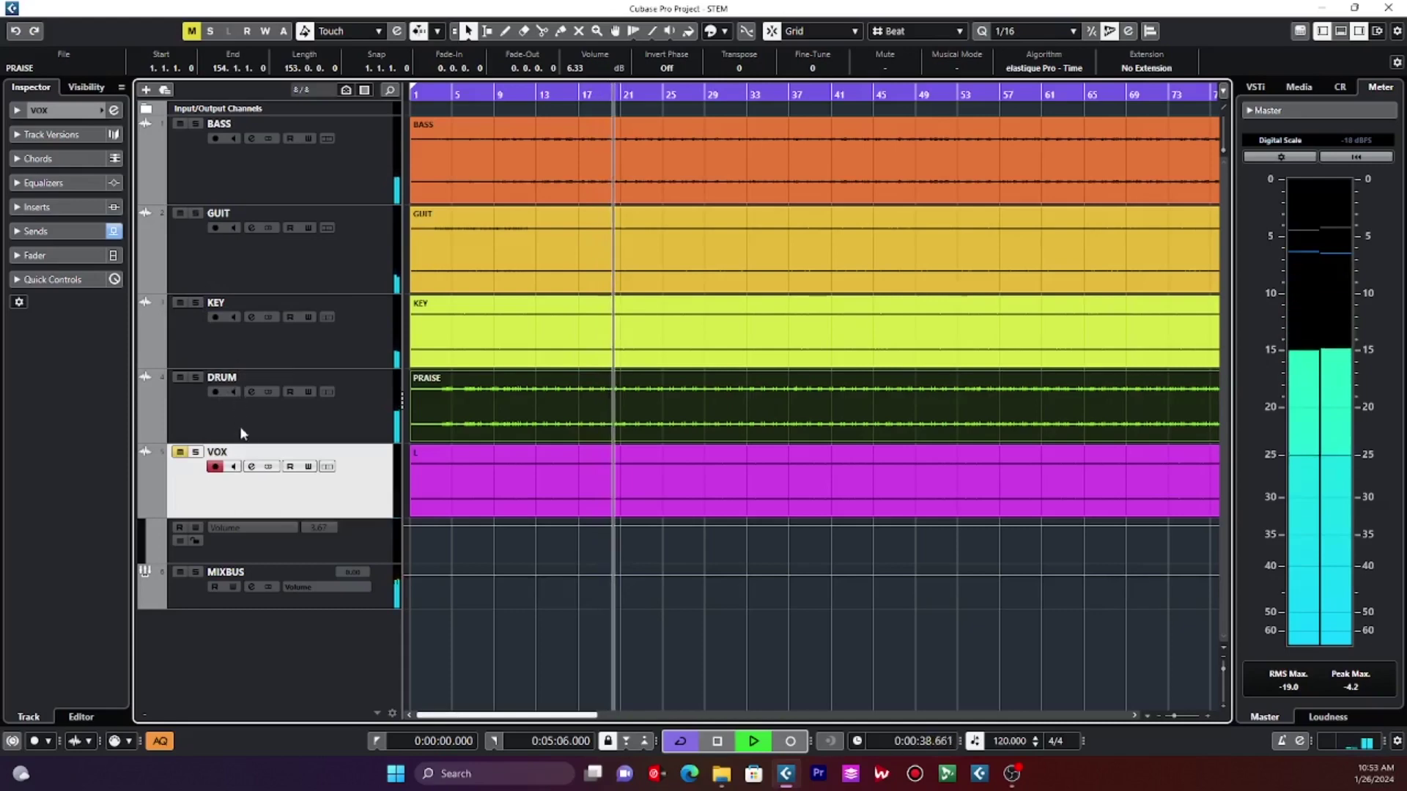
{"action": "left_click", "coordinate": [180, 452]}
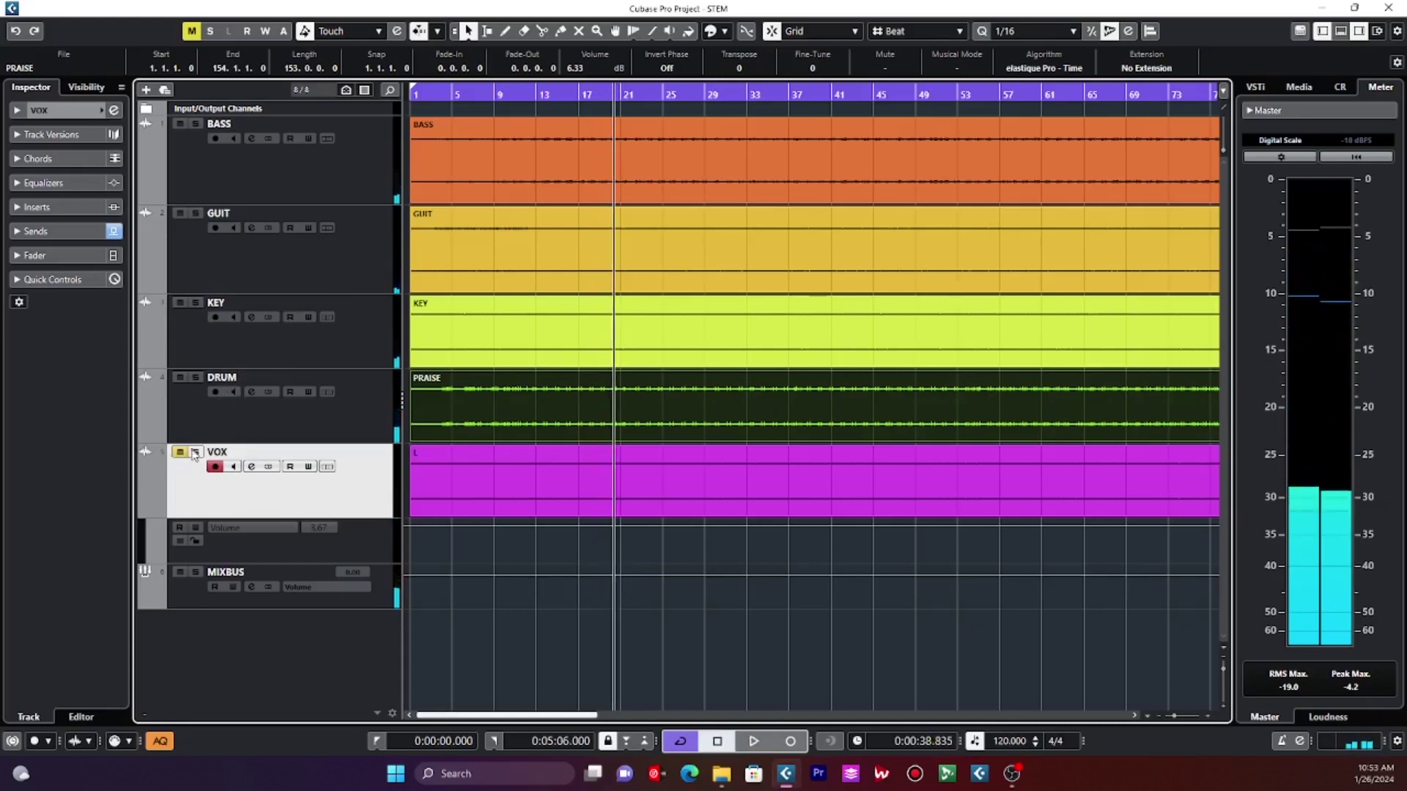
- Load the Frequency EQ afresh in the first insert slot of the DRUM track
{"action": "left_click", "coordinate": [205, 423]}
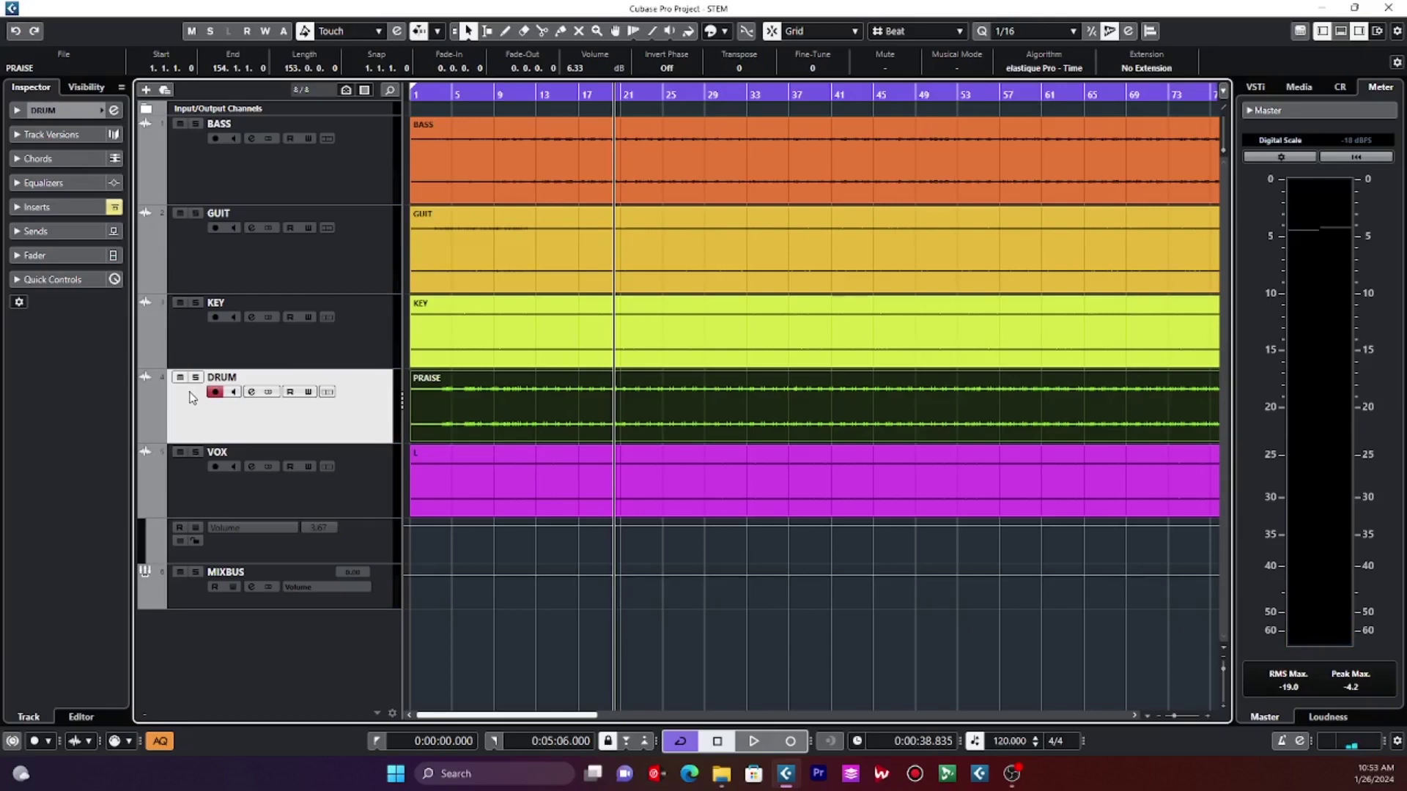
{"action": "left_click", "coordinate": [64, 214]}
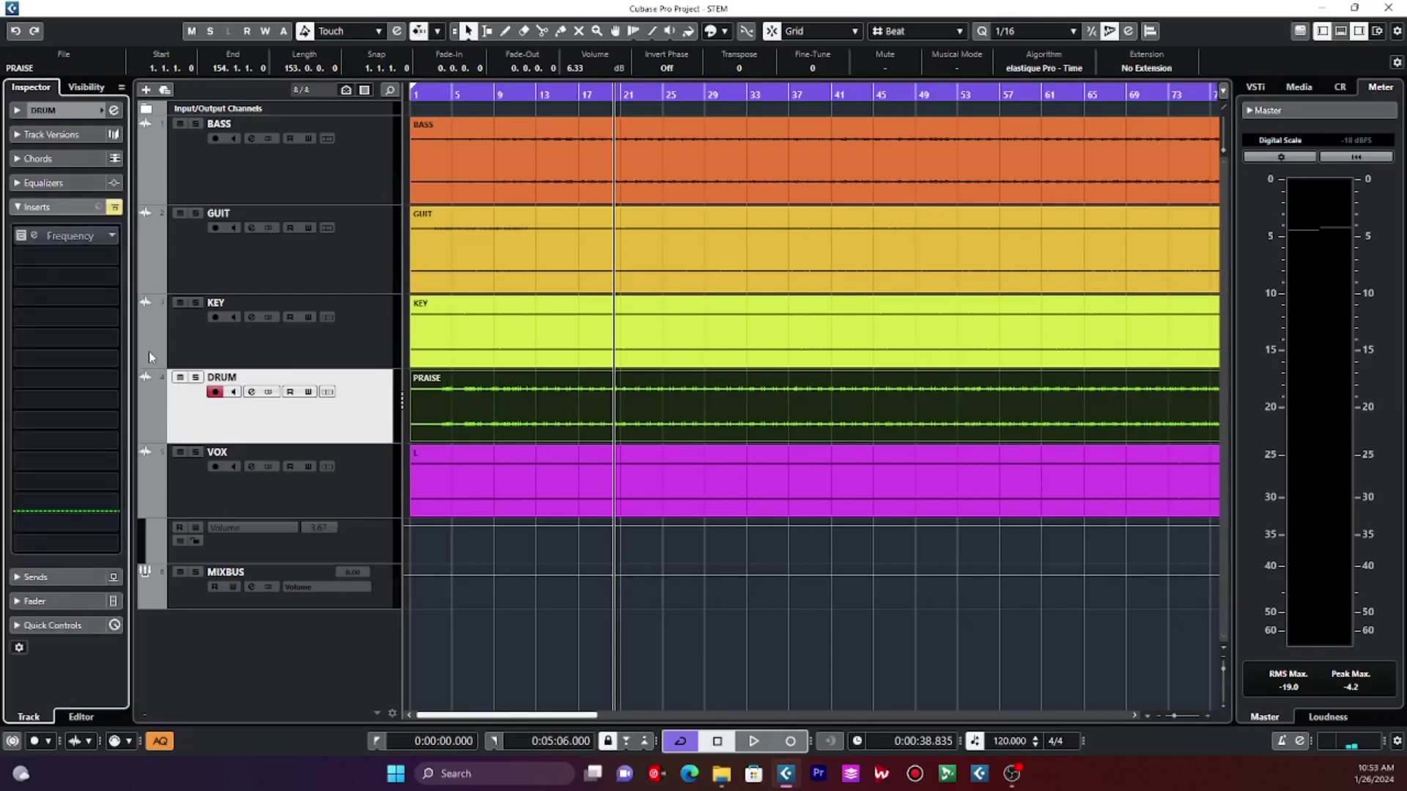
{"action": "left_click", "coordinate": [107, 234]}
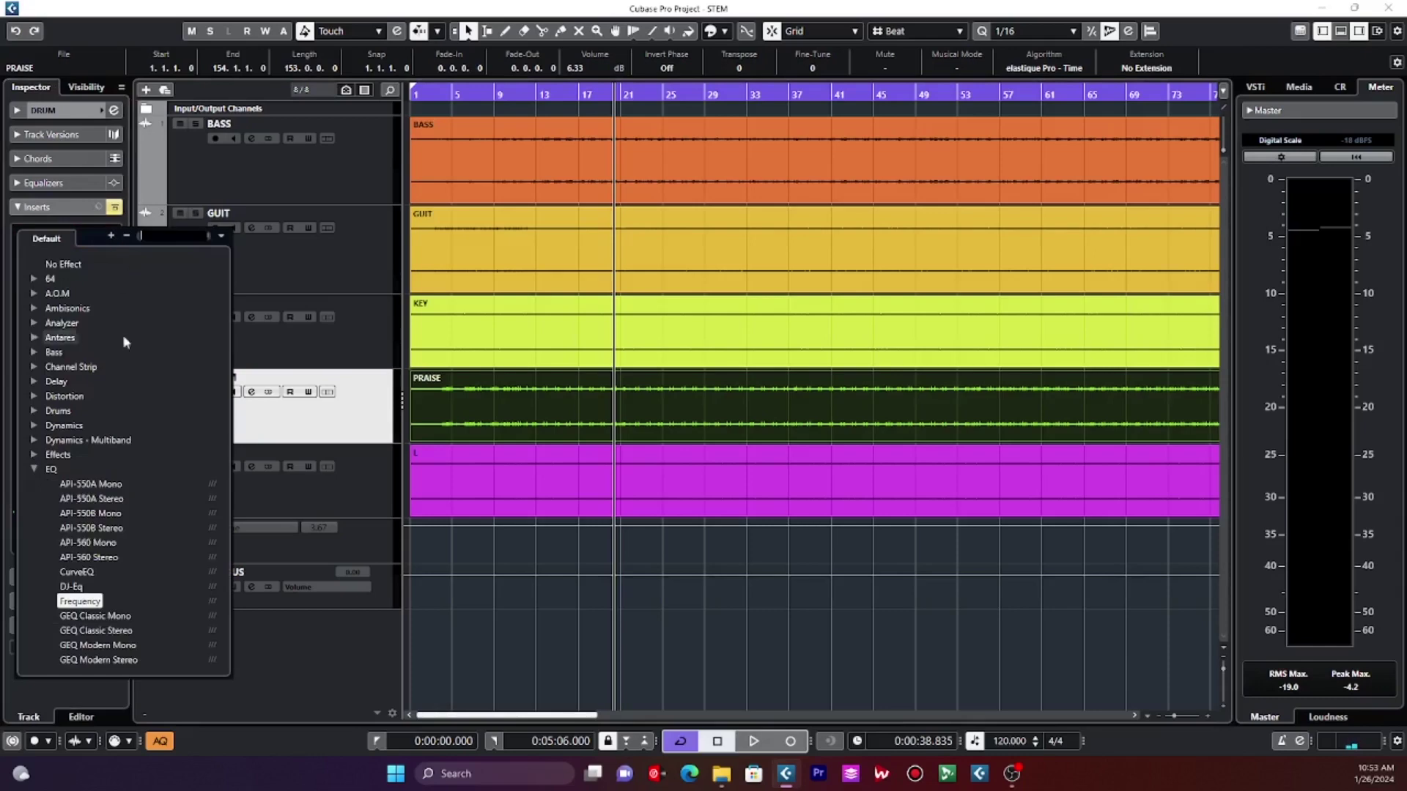
{"action": "left_click", "coordinate": [91, 606]}
{"action": "left_click", "coordinate": [674, 420]}
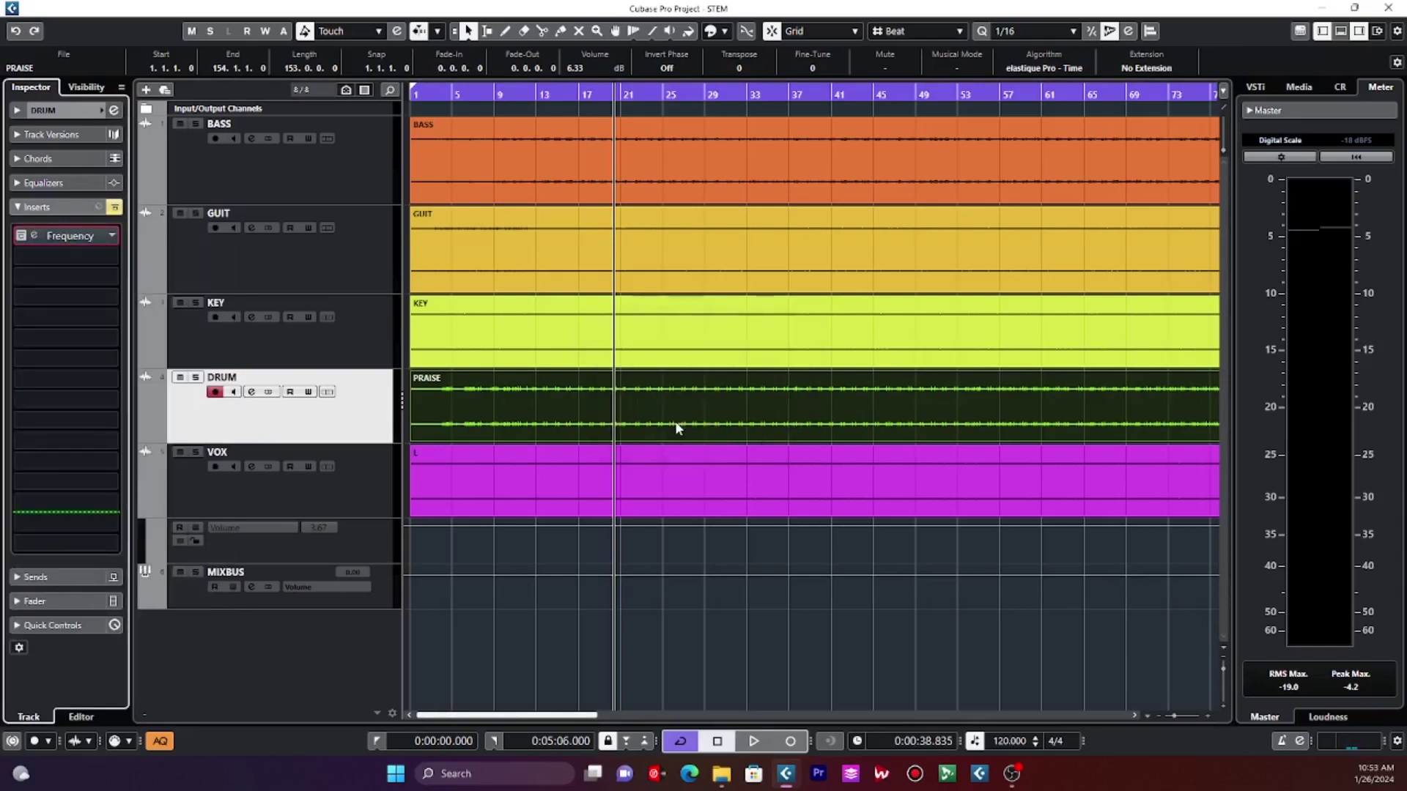
- Reposition the Frequency window and play the song briefly to check the drum signal in its spectrum
{"action": "mouse_move", "coordinate": [659, 112]}
{"action": "left_mouse_down"}
{"action": "mouse_move", "coordinate": [684, 128]}
{"action": "mouse_move", "coordinate": [740, 120]}
{"action": "mouse_move", "coordinate": [681, 128]}
{"action": "left_mouse_up"}
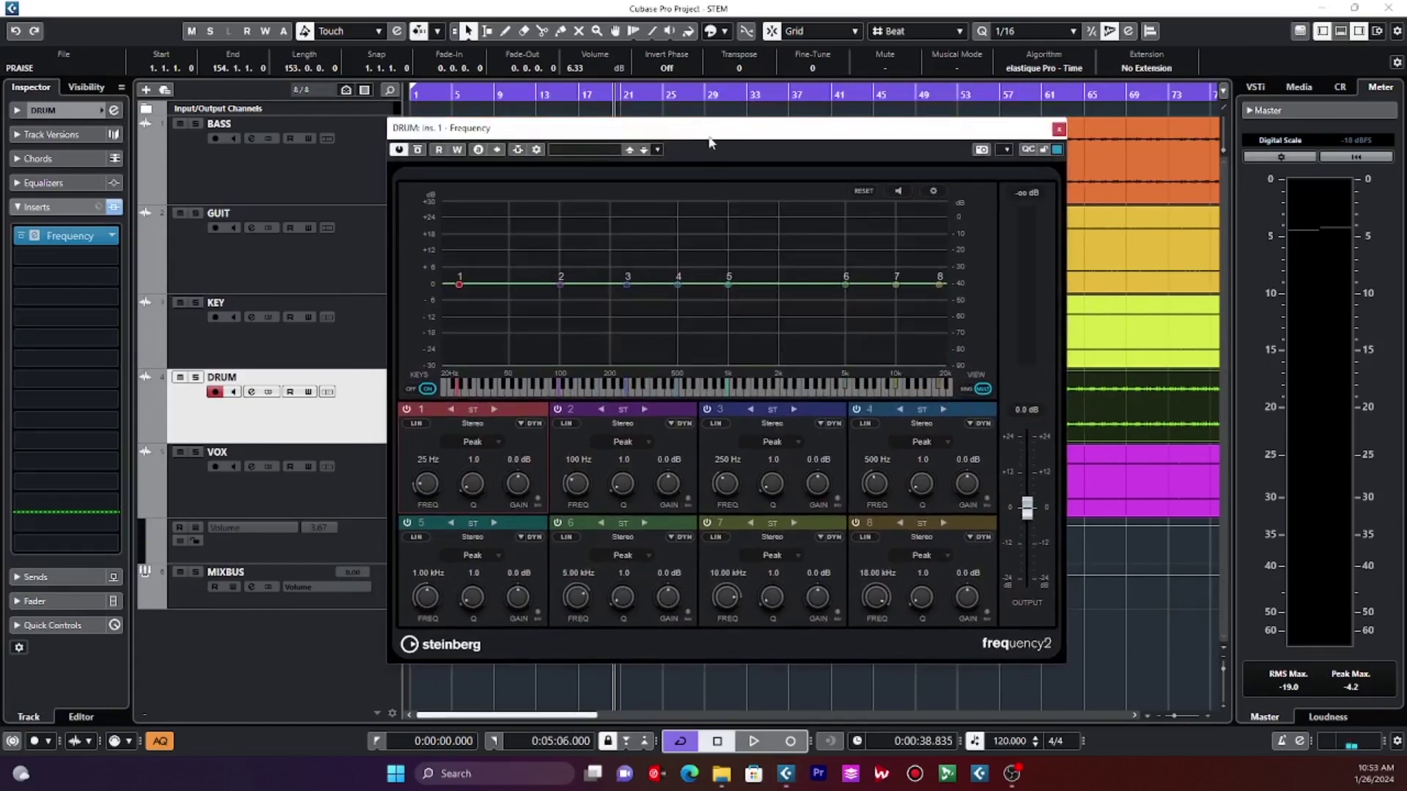
{"action": "left_click_drag", "start_coordinate": [710, 128], "coordinate": [701, 107]}
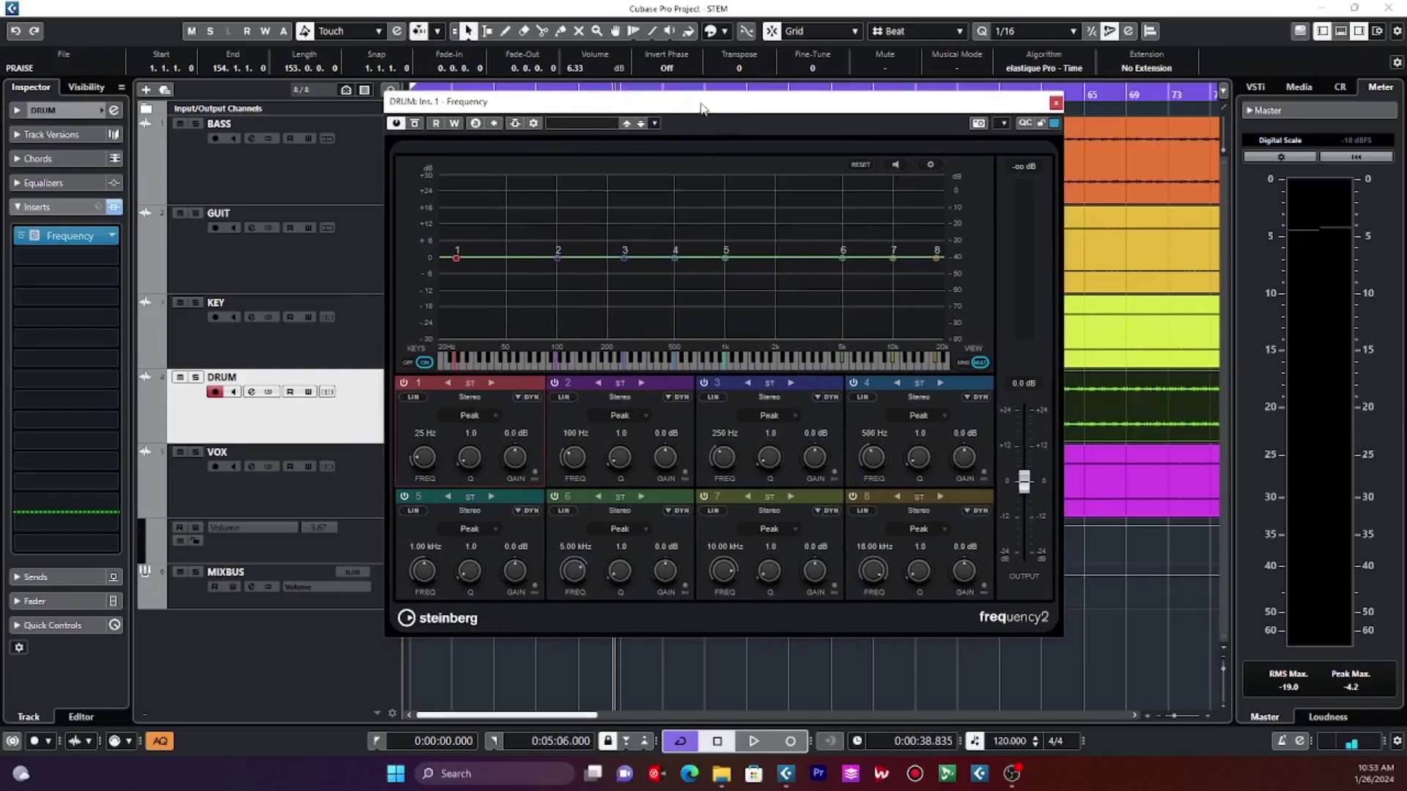
{"action": "key", "text": "space"}
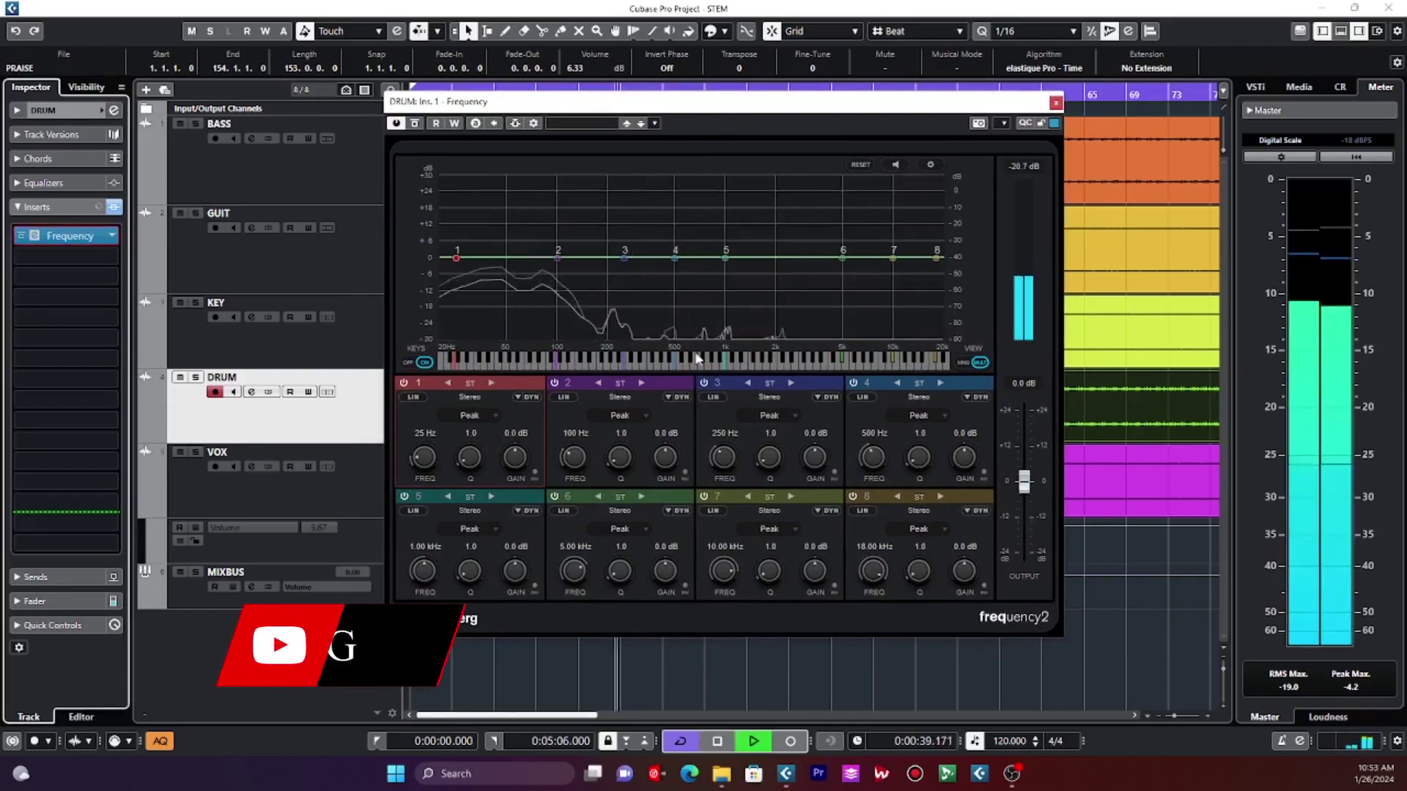
{"action": "key", "text": "space"}
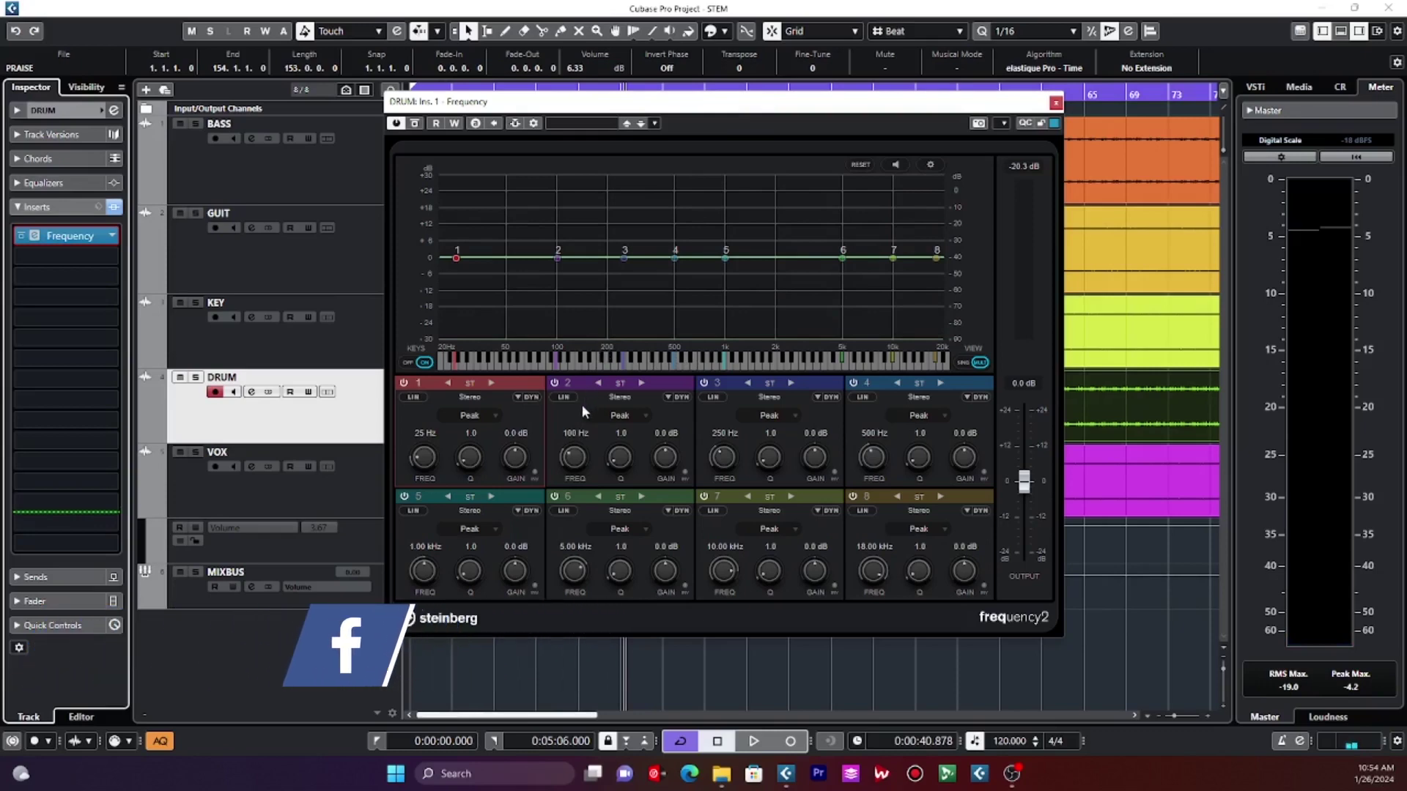
- Switch EQ band 5 from stereo to Mid/Side processing
{"action": "left_click", "coordinate": [490, 496]}
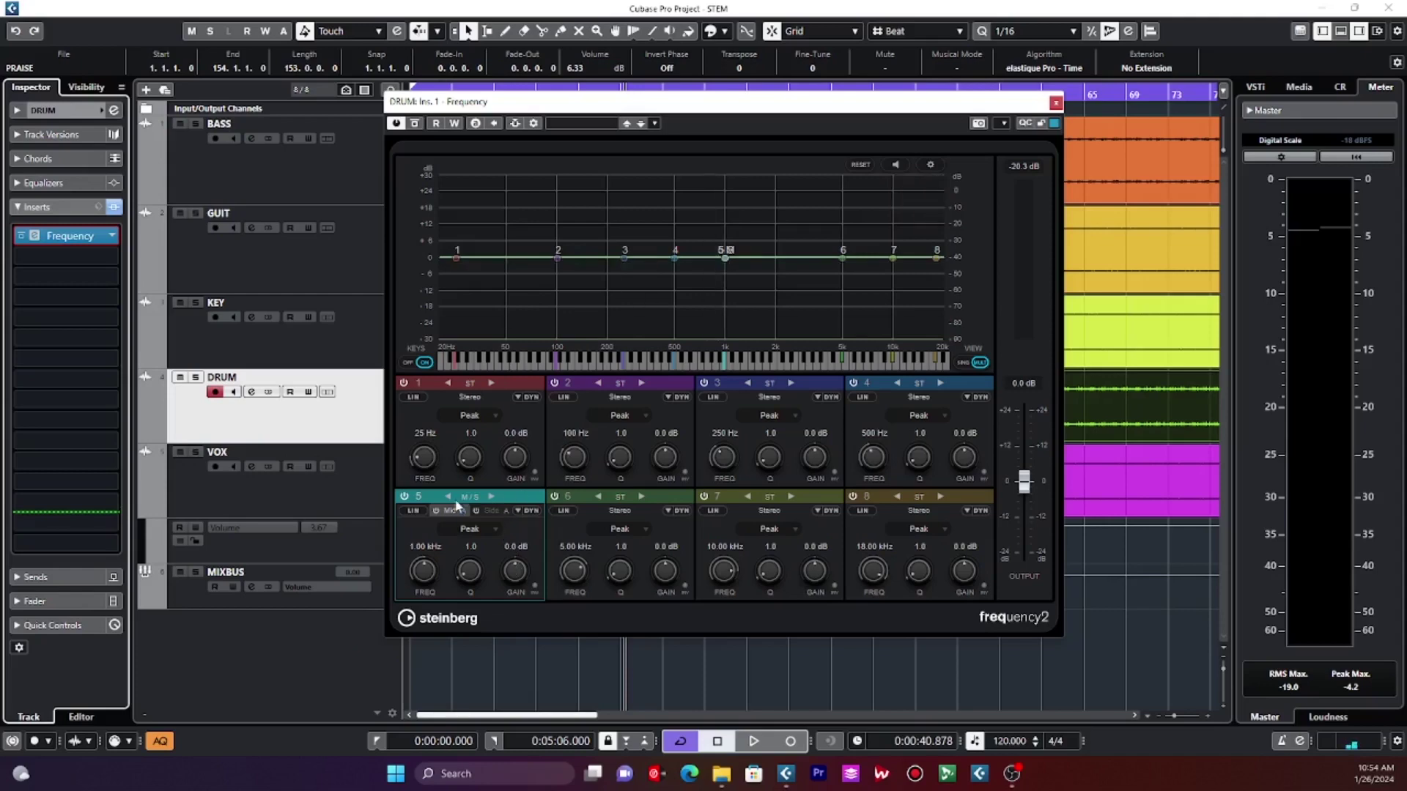
{"action": "mouse_move", "coordinate": [728, 260]}
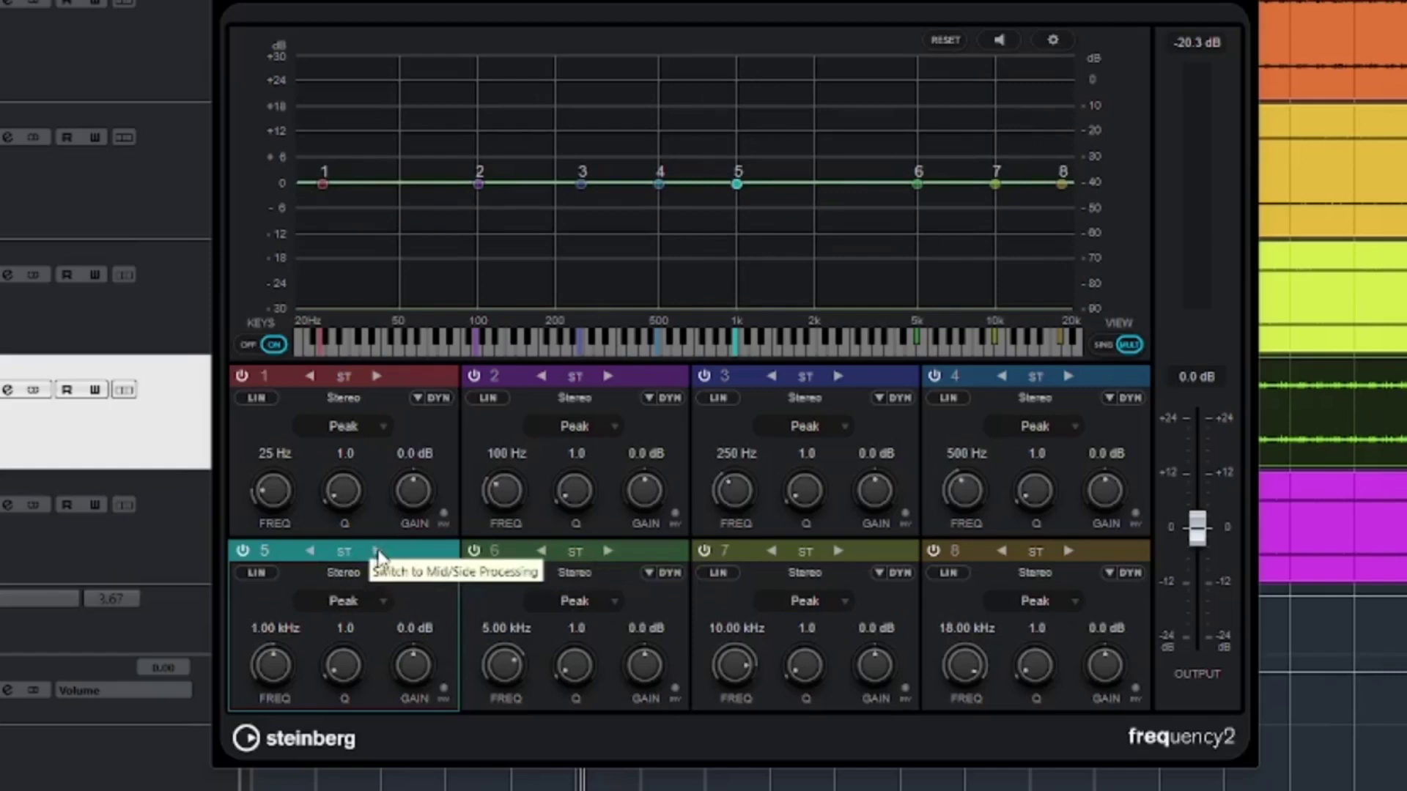
{"action": "left_click", "coordinate": [376, 552]}
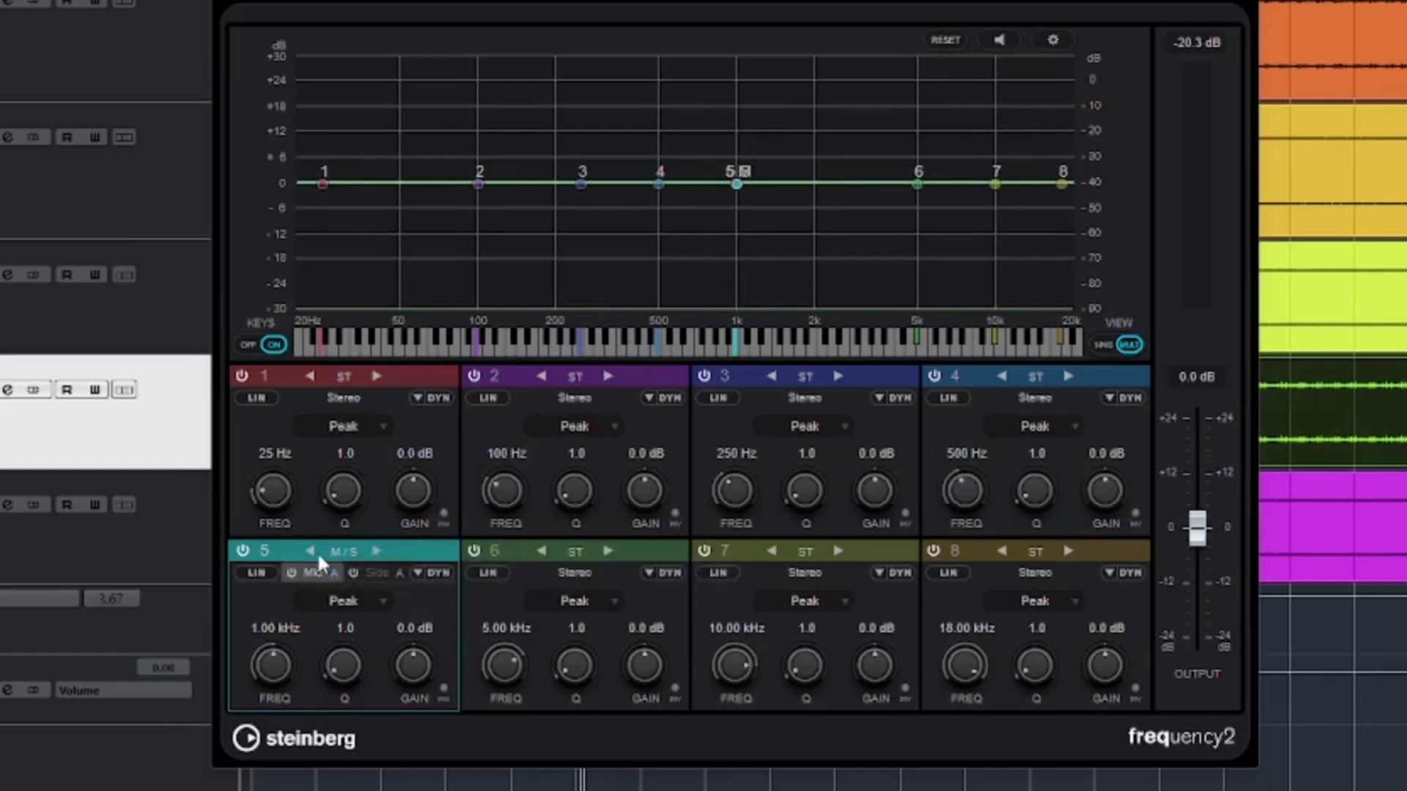
{"action": "left_click", "coordinate": [311, 550]}
{"action": "left_click", "coordinate": [376, 549]}
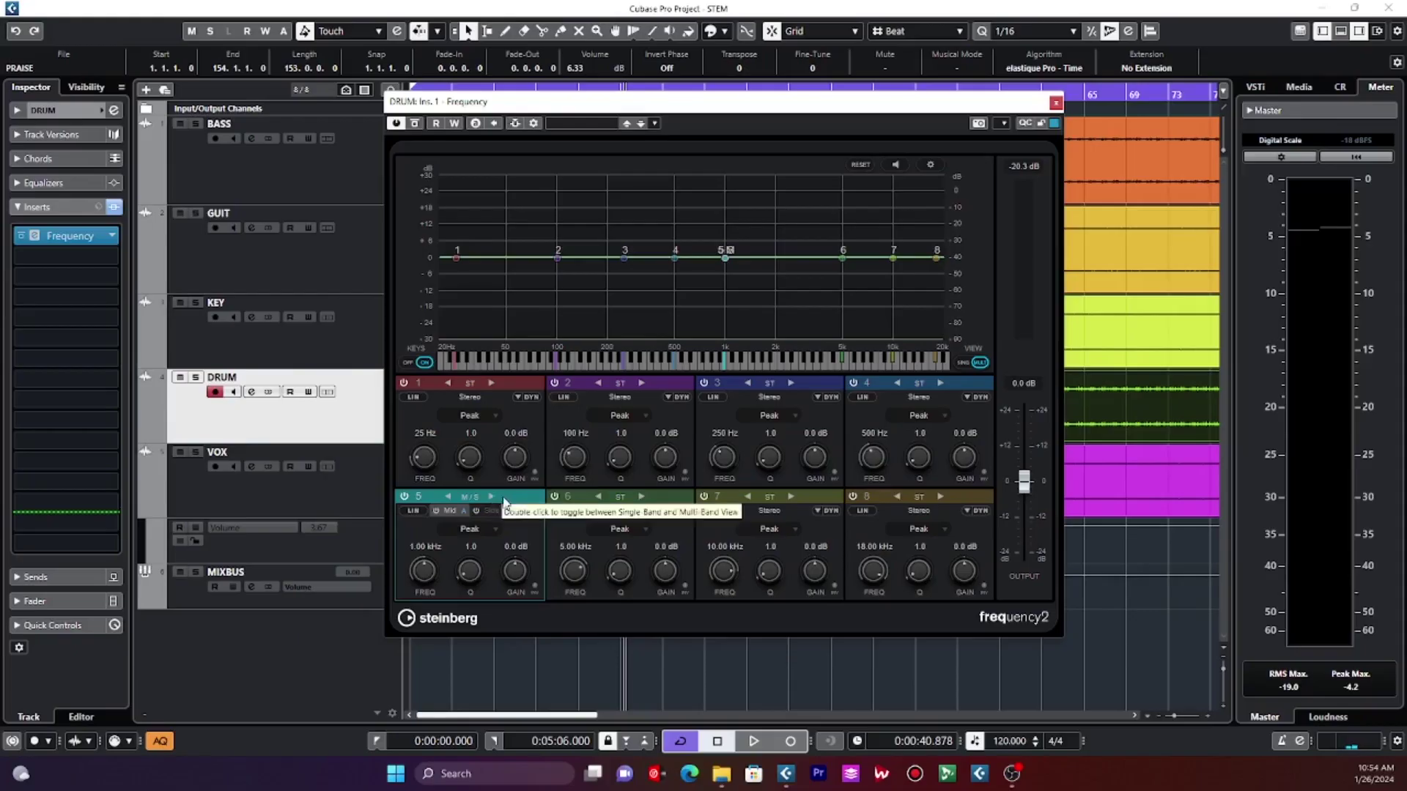
- In single-band view, enable dynamics for band 5 and set its side-chain input to Side-Chain 1
{"action": "double_click", "coordinate": [509, 496]}
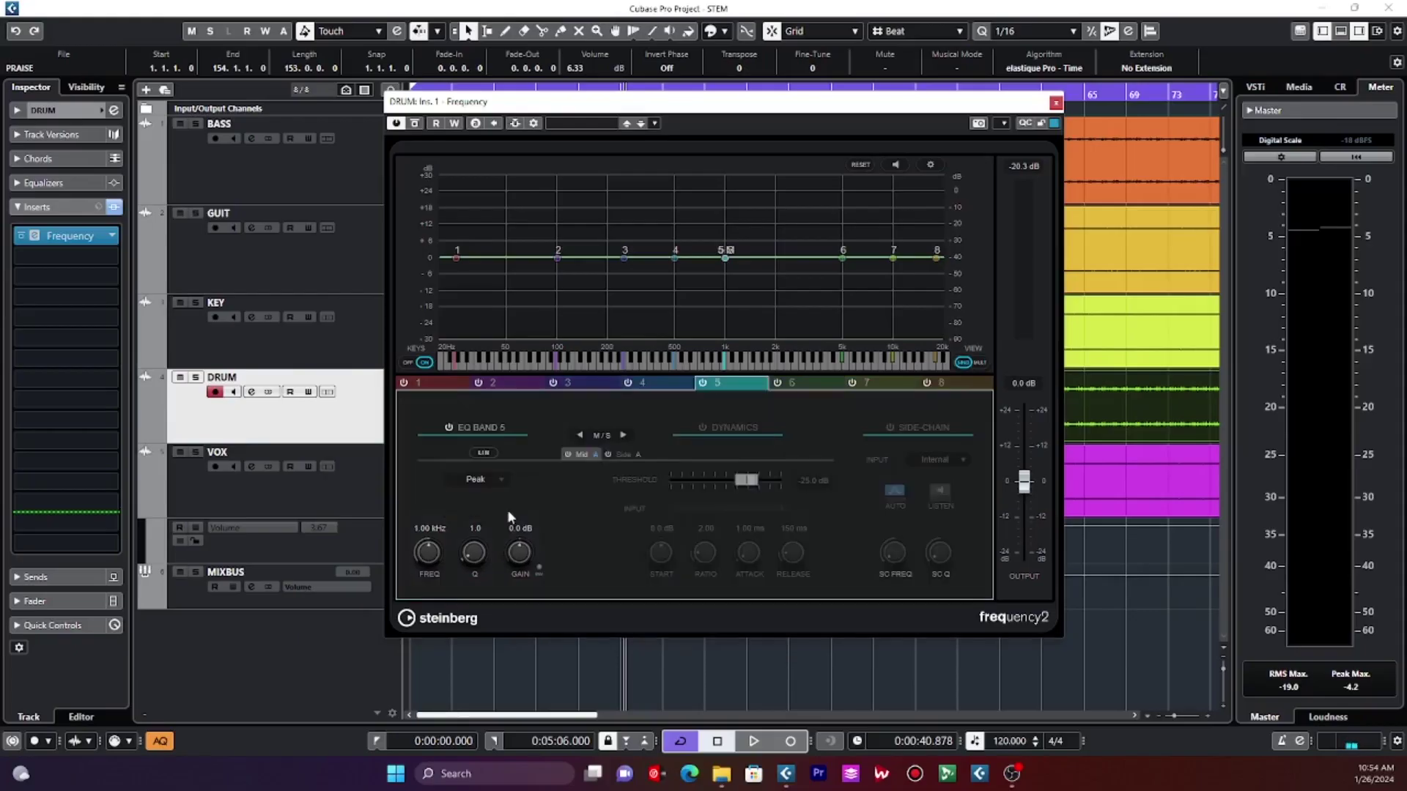
{"action": "left_click", "coordinate": [702, 427]}
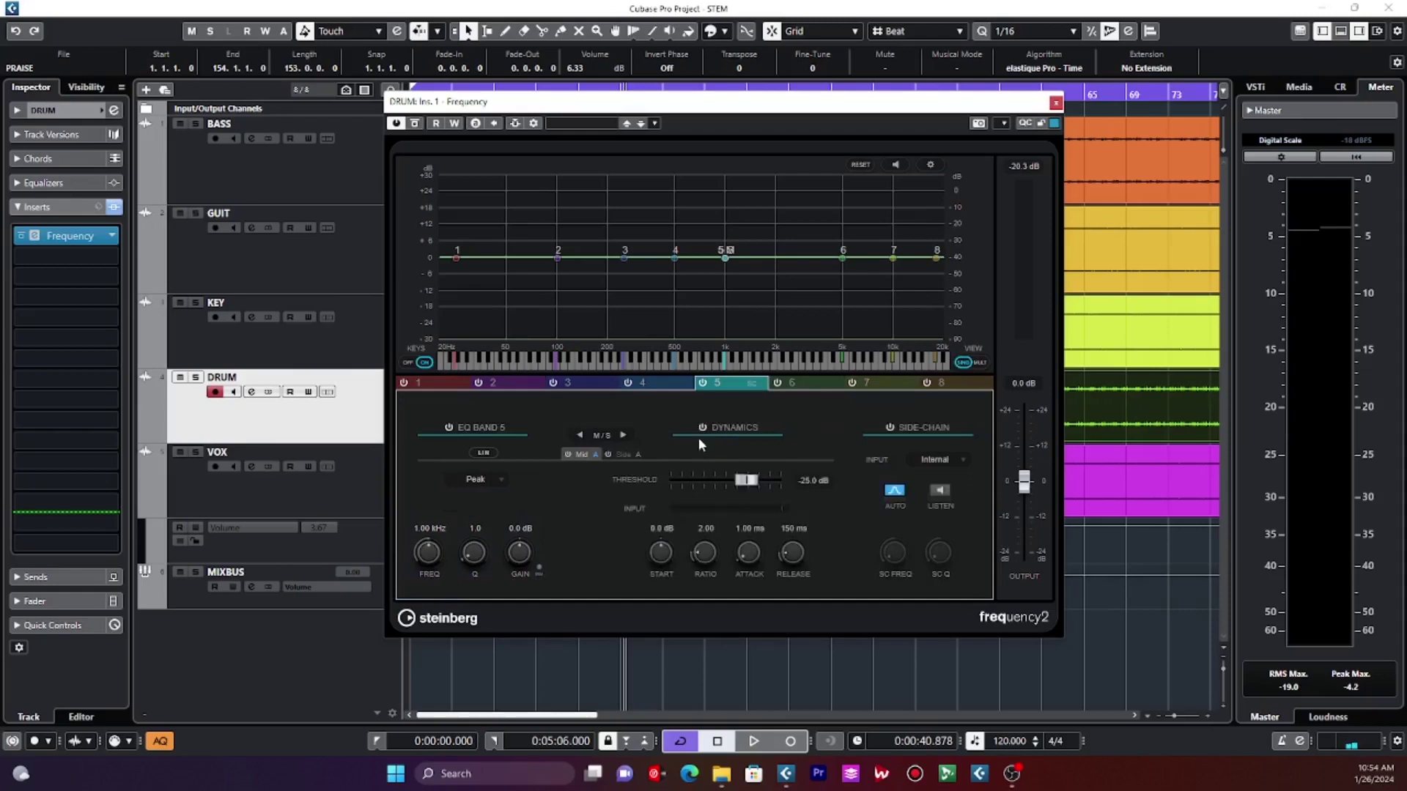
{"action": "left_click", "coordinate": [937, 460]}
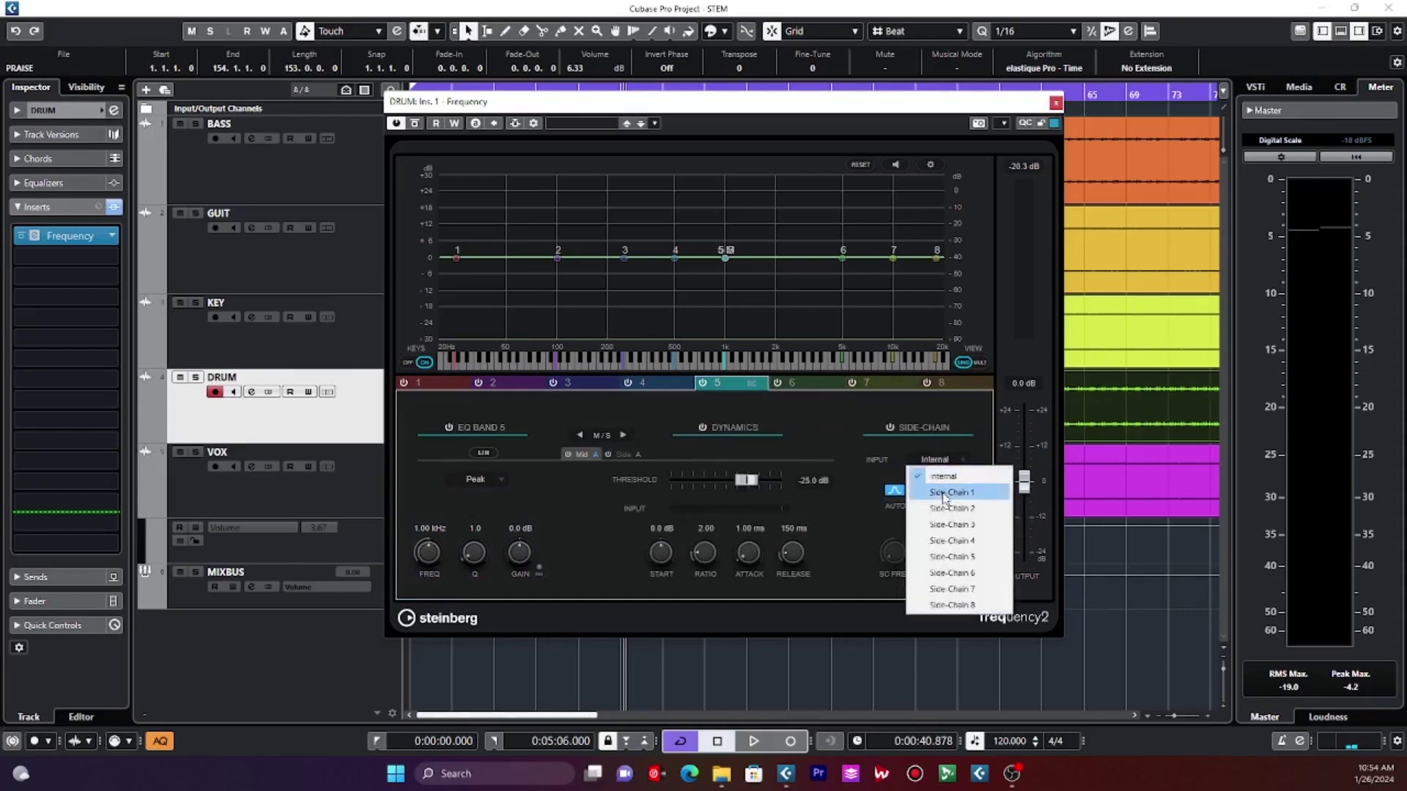
{"action": "left_click", "coordinate": [946, 493]}
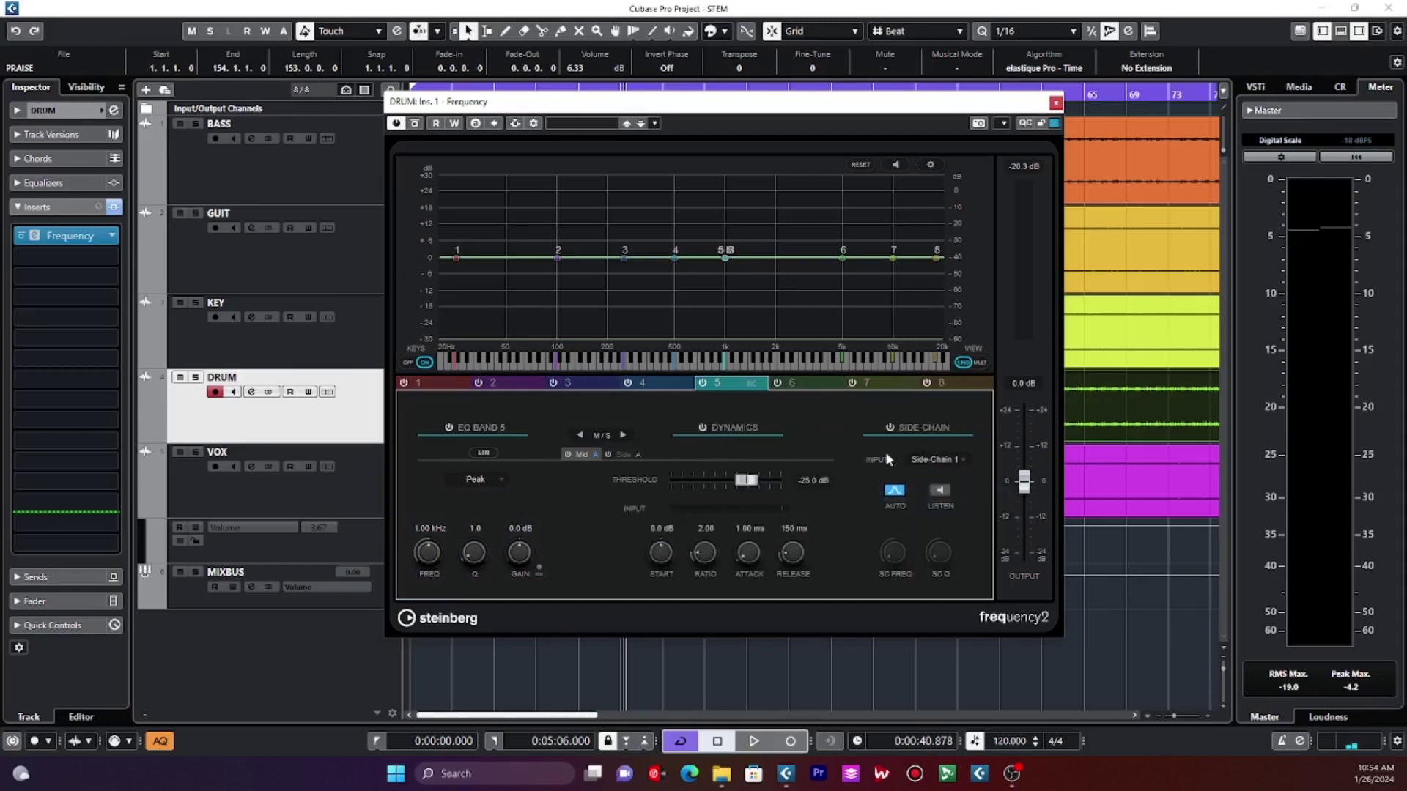
- Add VOX as the source for side-chain input 1 and set its send to pre-fader
{"action": "left_click", "coordinate": [534, 124]}
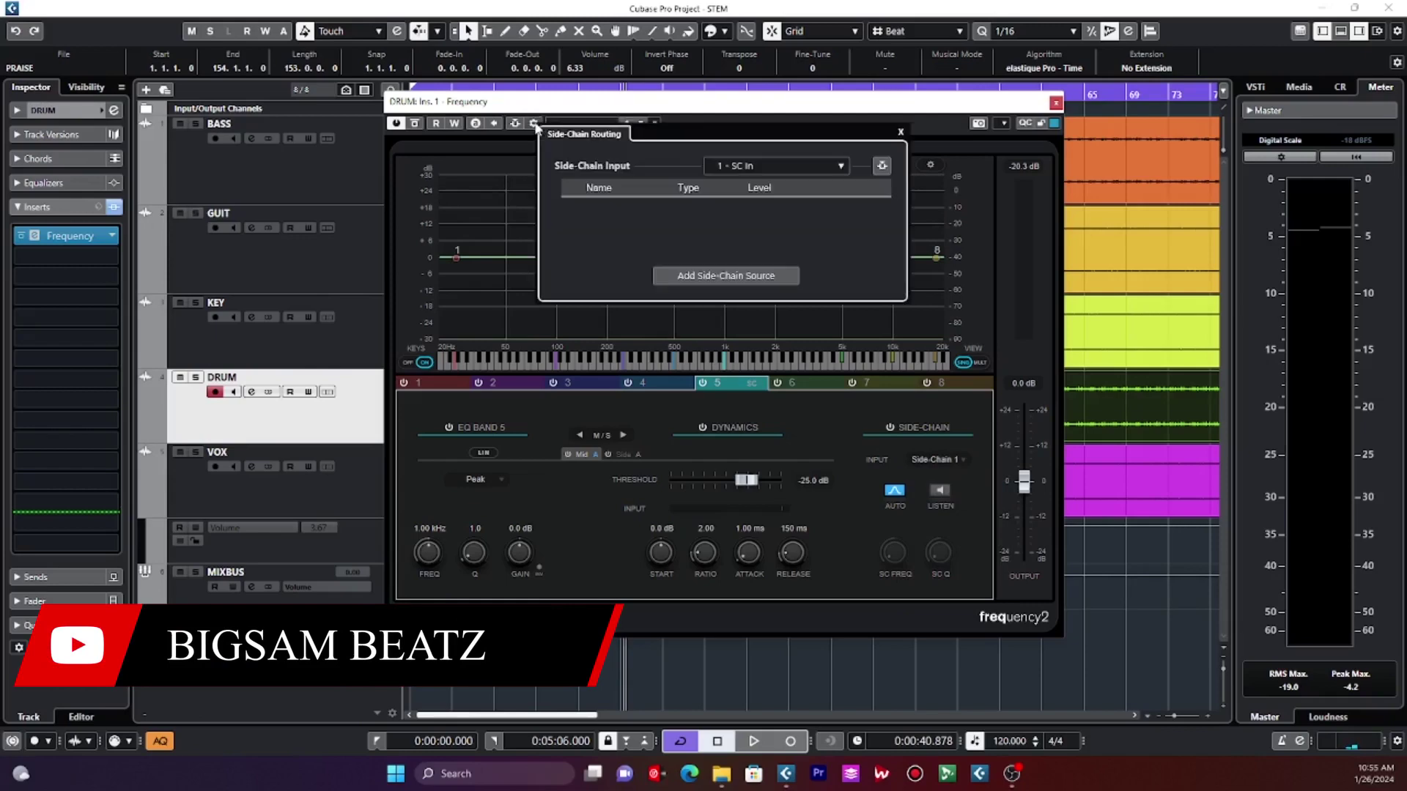
{"action": "left_click", "coordinate": [742, 276]}
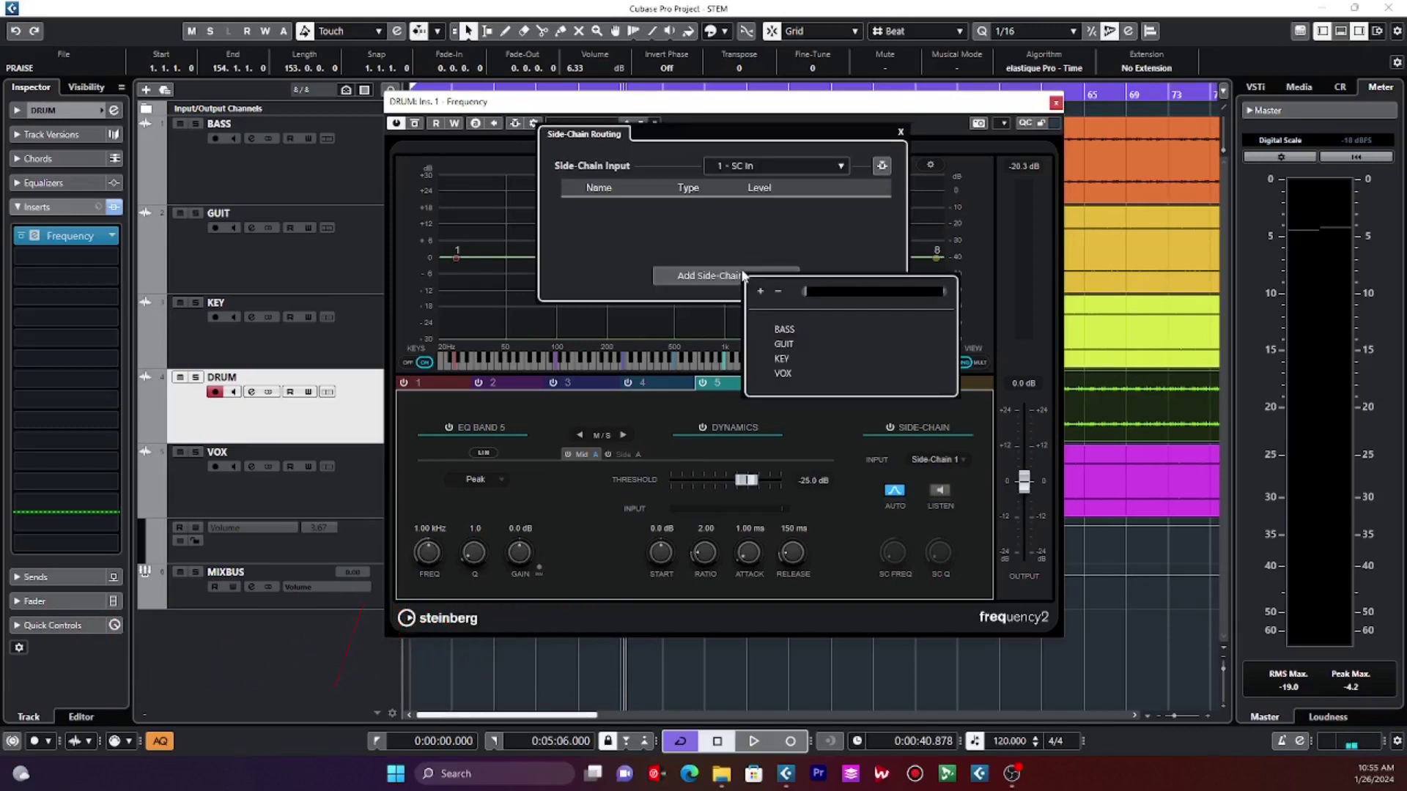
{"action": "left_click", "coordinate": [784, 373]}
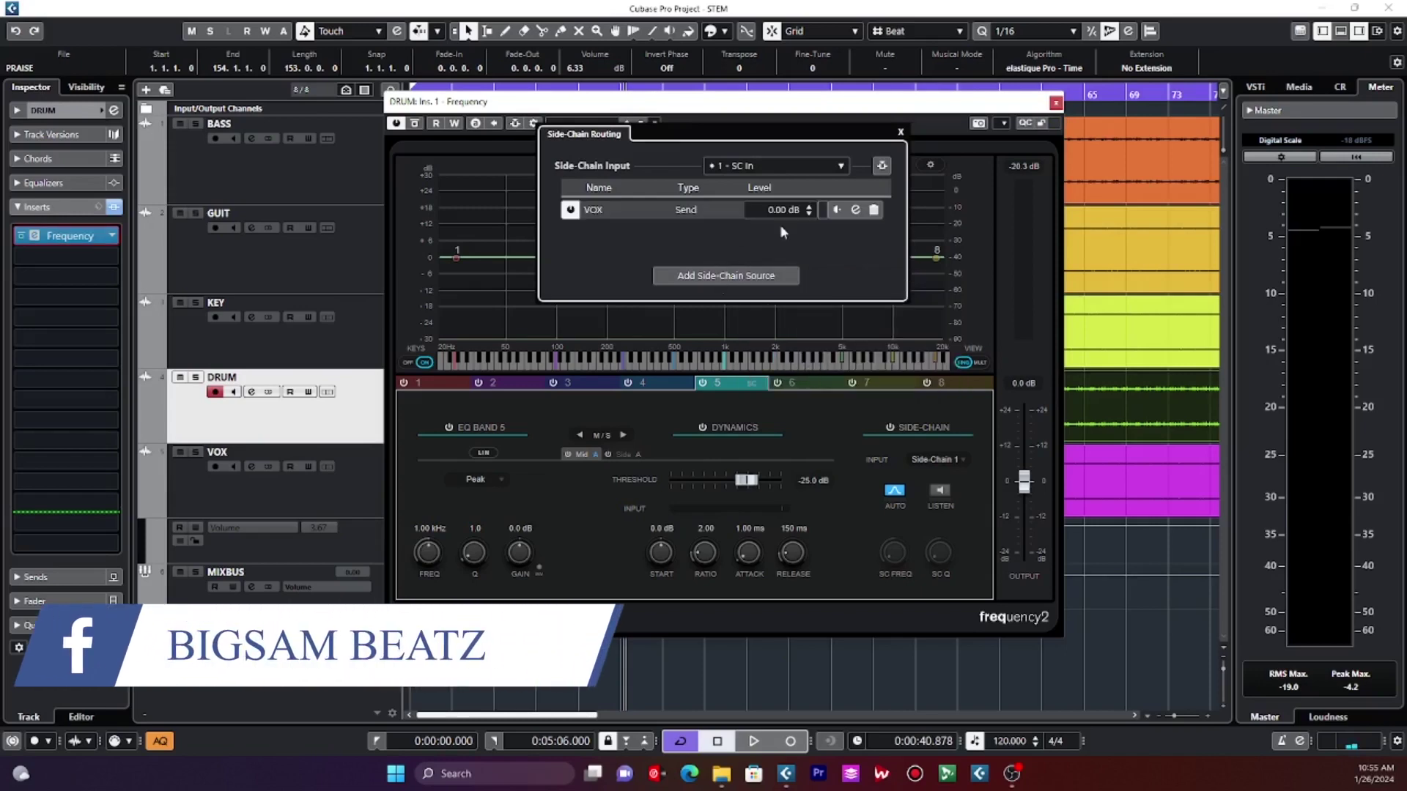
{"action": "left_click", "coordinate": [839, 212]}
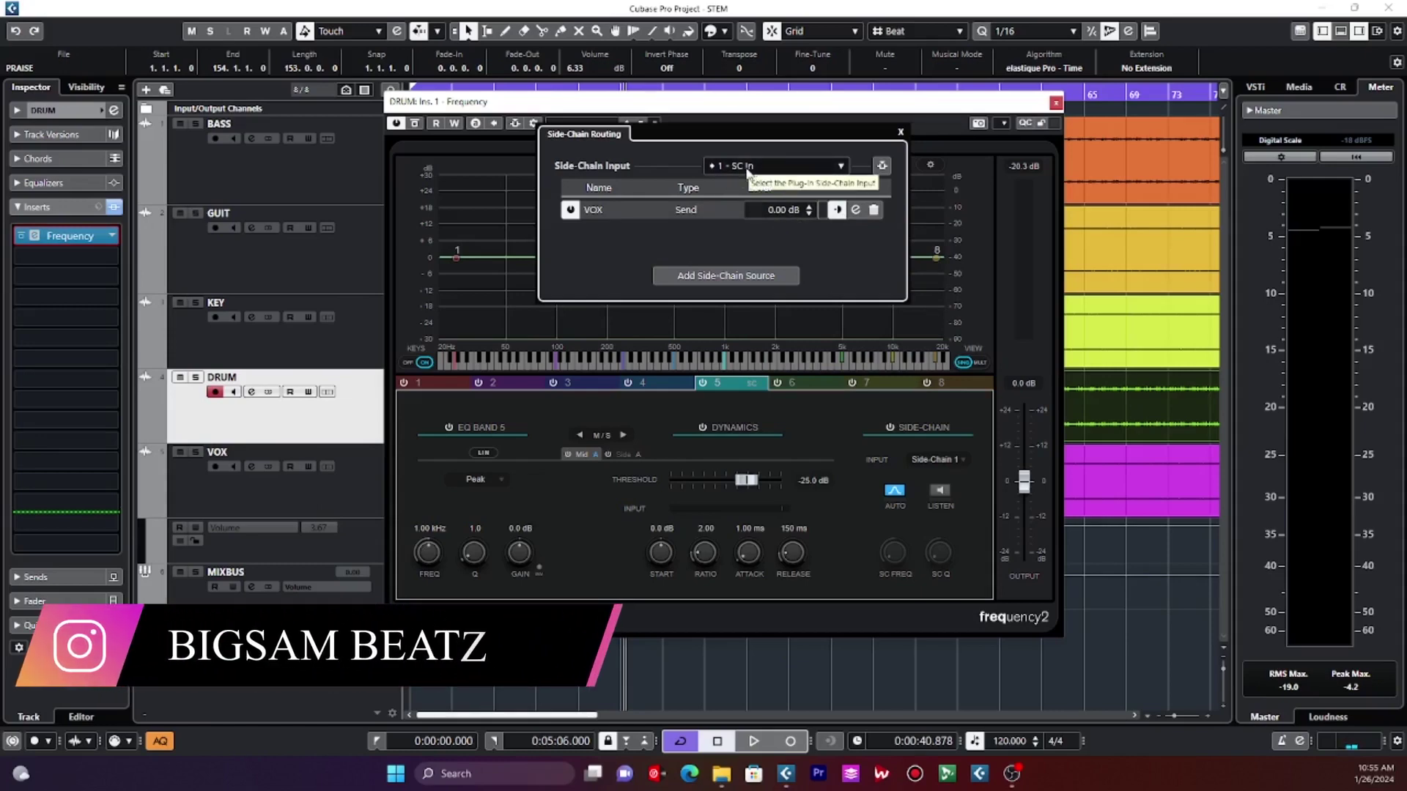
- Activate side-chaining on the DRUM track's Frequency and pull band 5's Mid node to about 974 Hz and -14.6 dB
{"action": "left_click", "coordinate": [732, 110]}
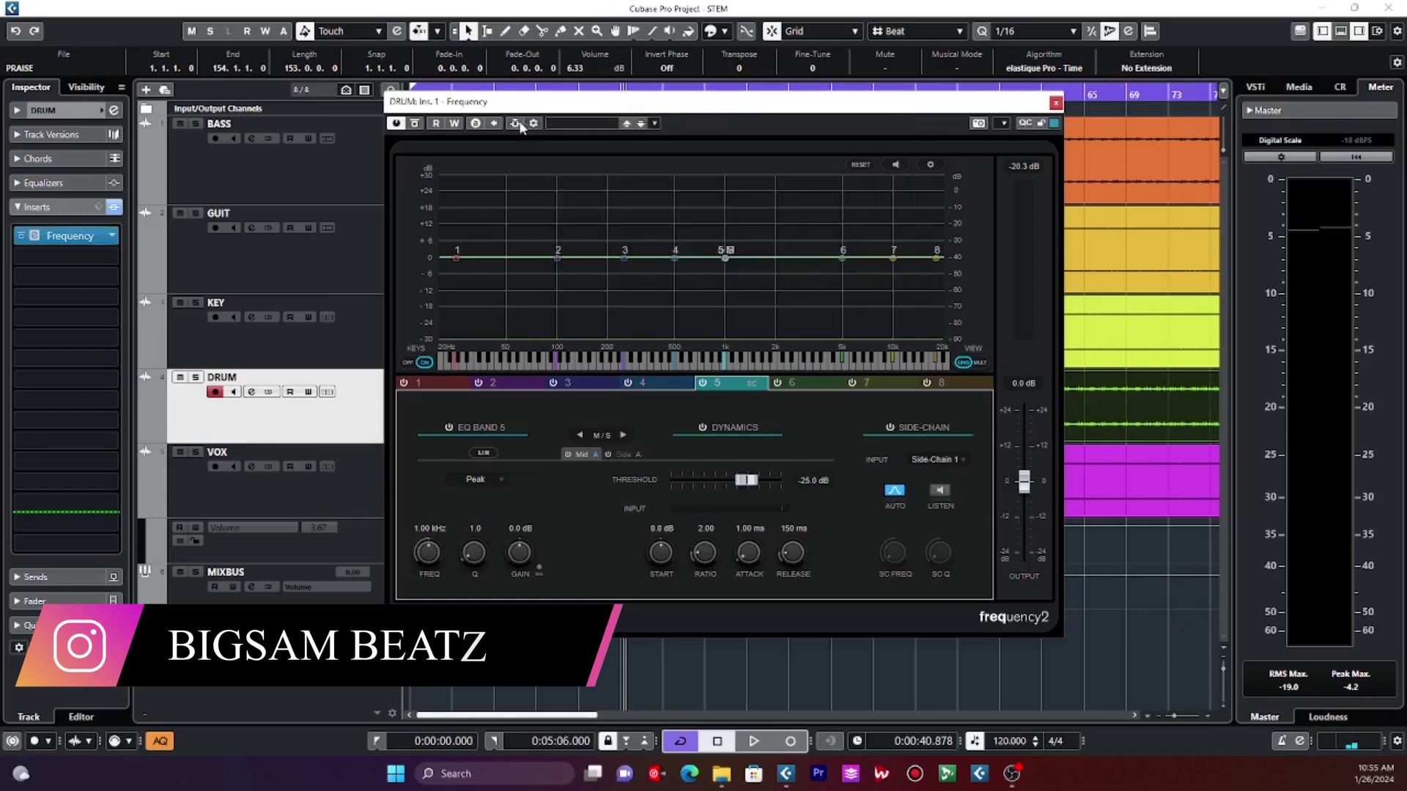
{"action": "left_click", "coordinate": [515, 123]}
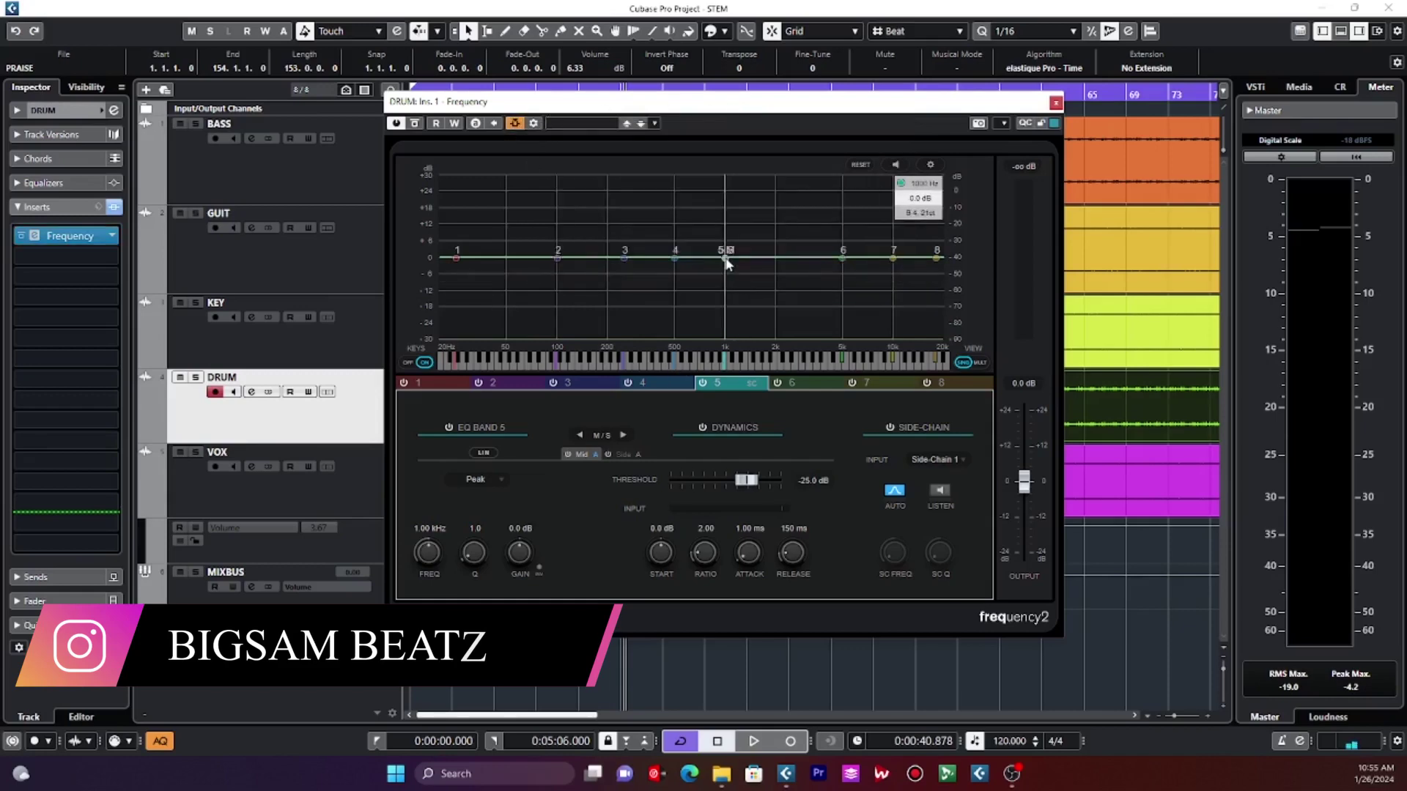
{"action": "left_click_drag", "start_coordinate": [725, 258], "coordinate": [725, 303]}
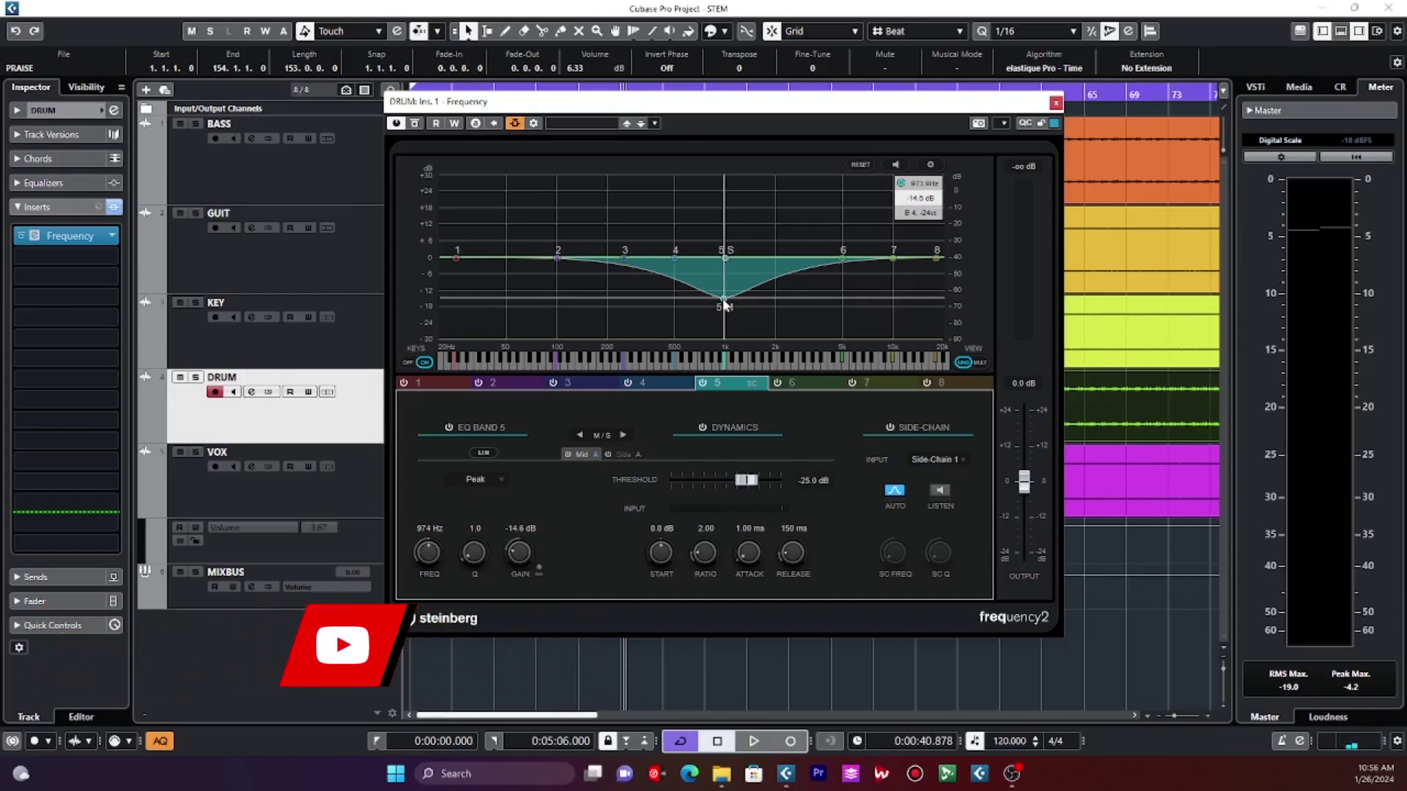
- Lower band 5's dynamics threshold to about -51.2 dB with DRUM soloed during playback, and audition the full mix
{"action": "left_click_drag", "start_coordinate": [746, 480], "coordinate": [710, 482]}
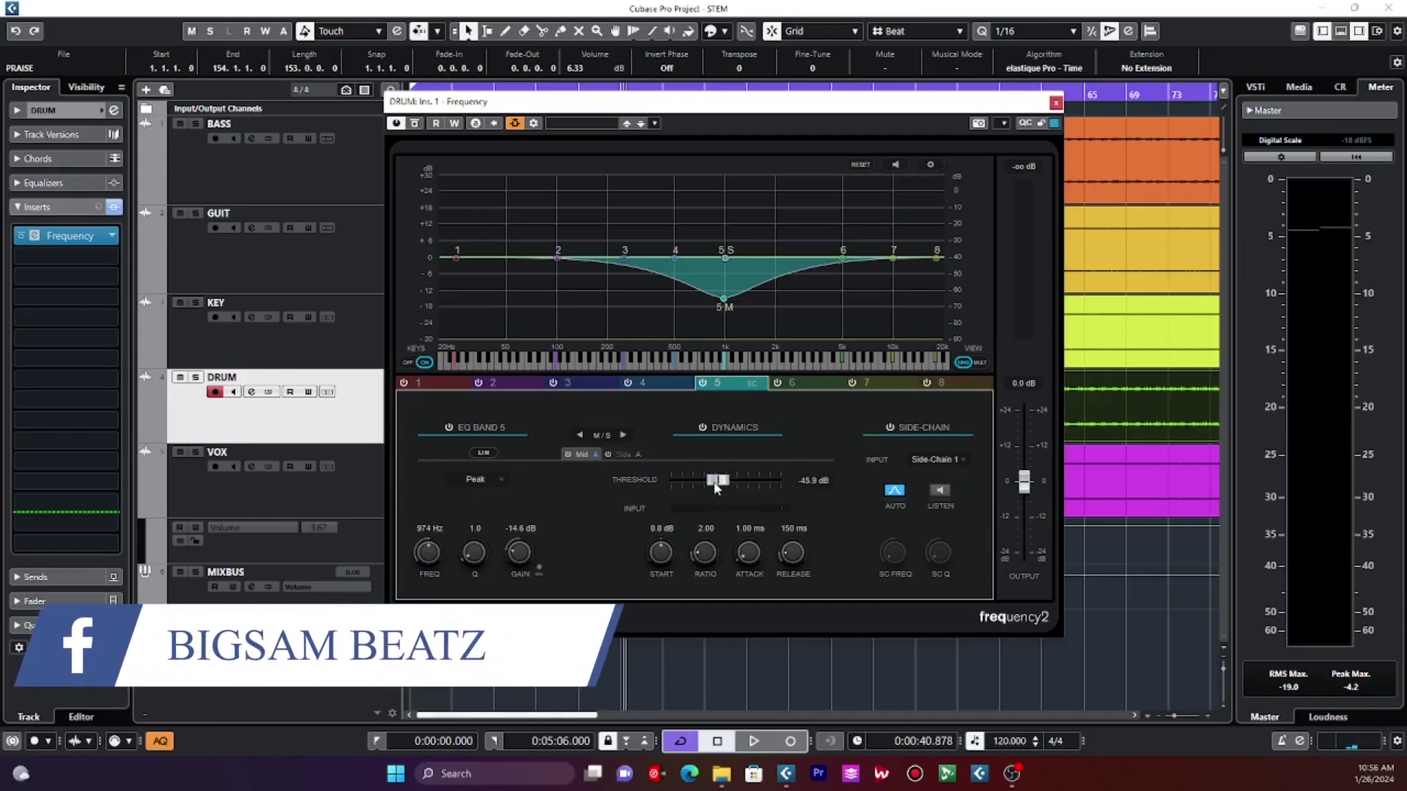
{"action": "left_click", "coordinate": [196, 378]}
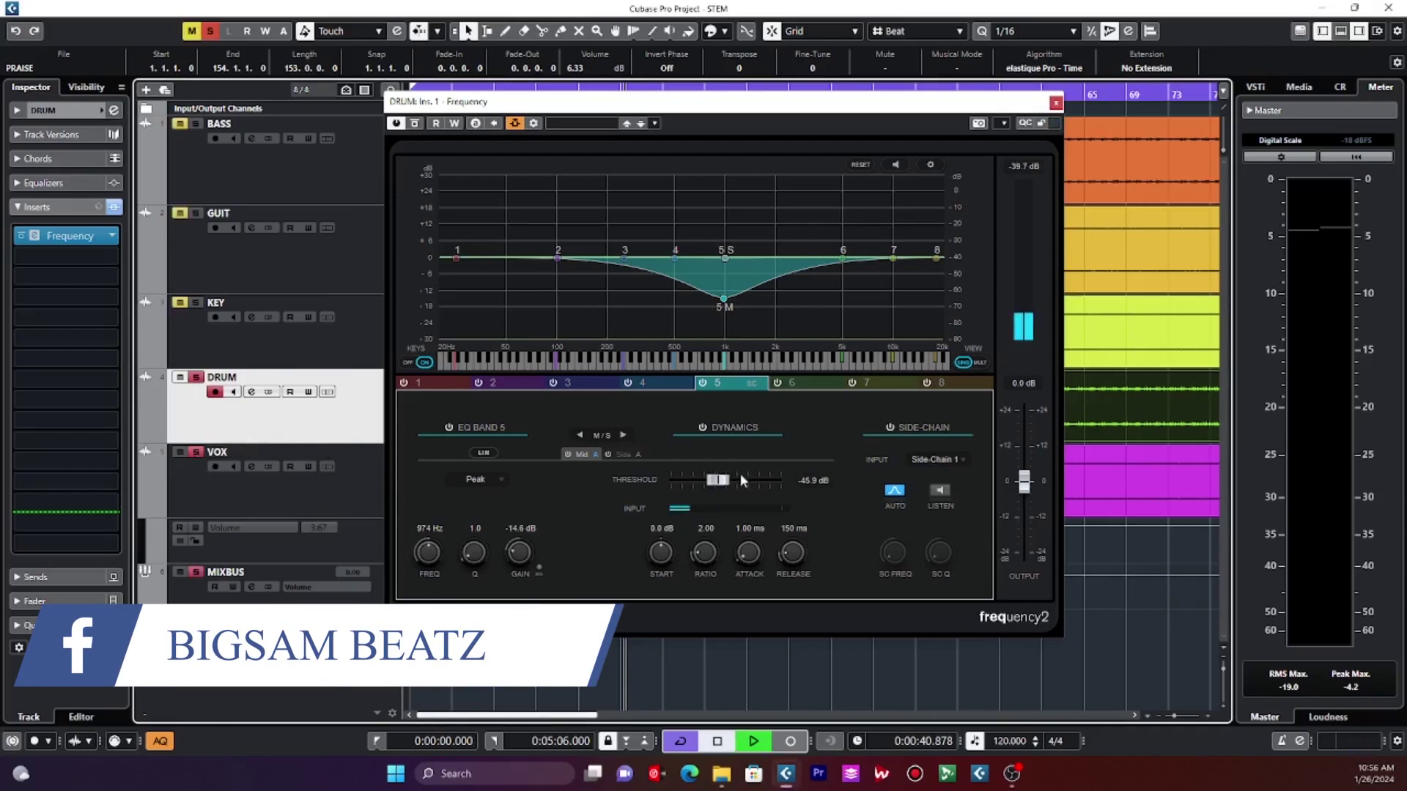
{"action": "left_click_drag", "start_coordinate": [718, 480], "coordinate": [713, 483]}
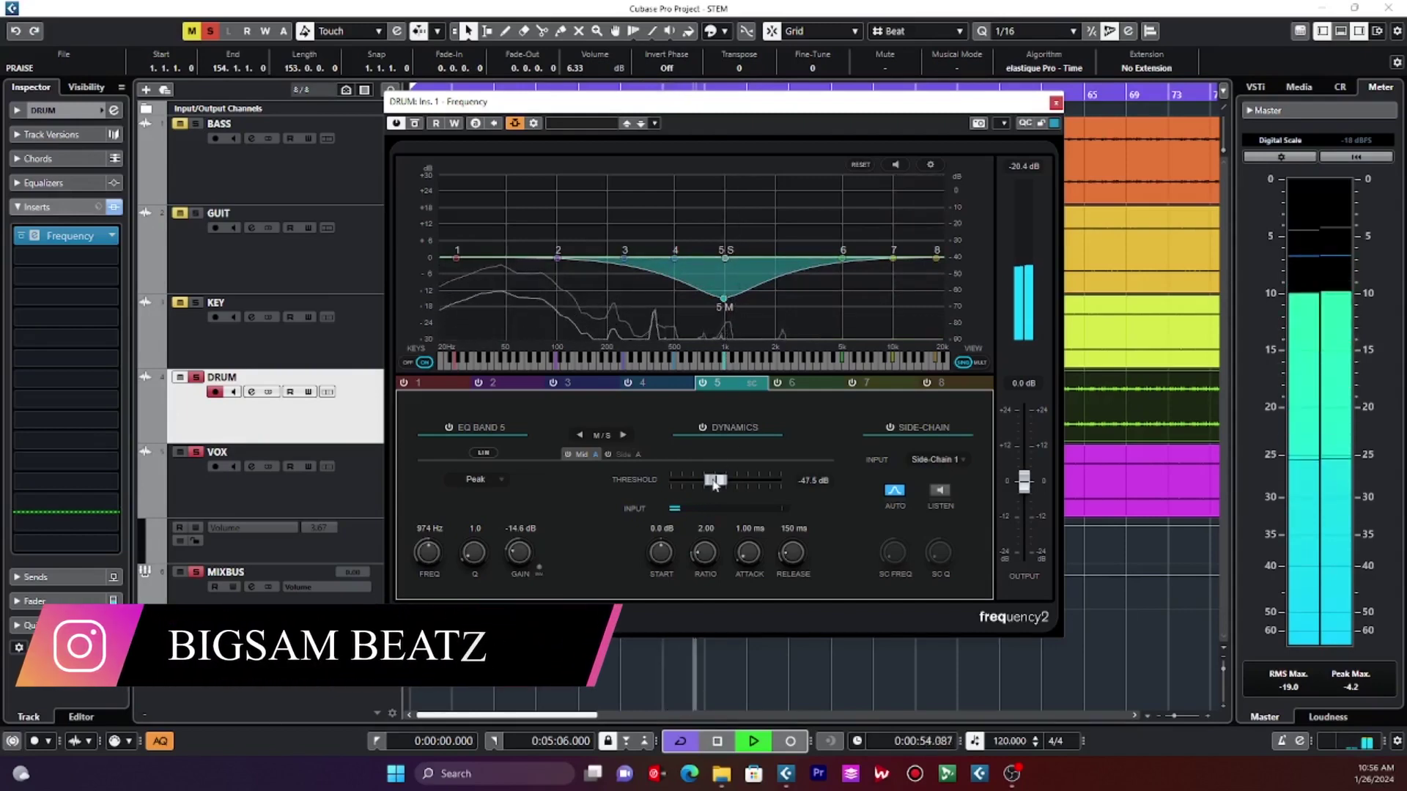
{"action": "left_click_drag", "start_coordinate": [715, 483], "coordinate": [705, 482]}
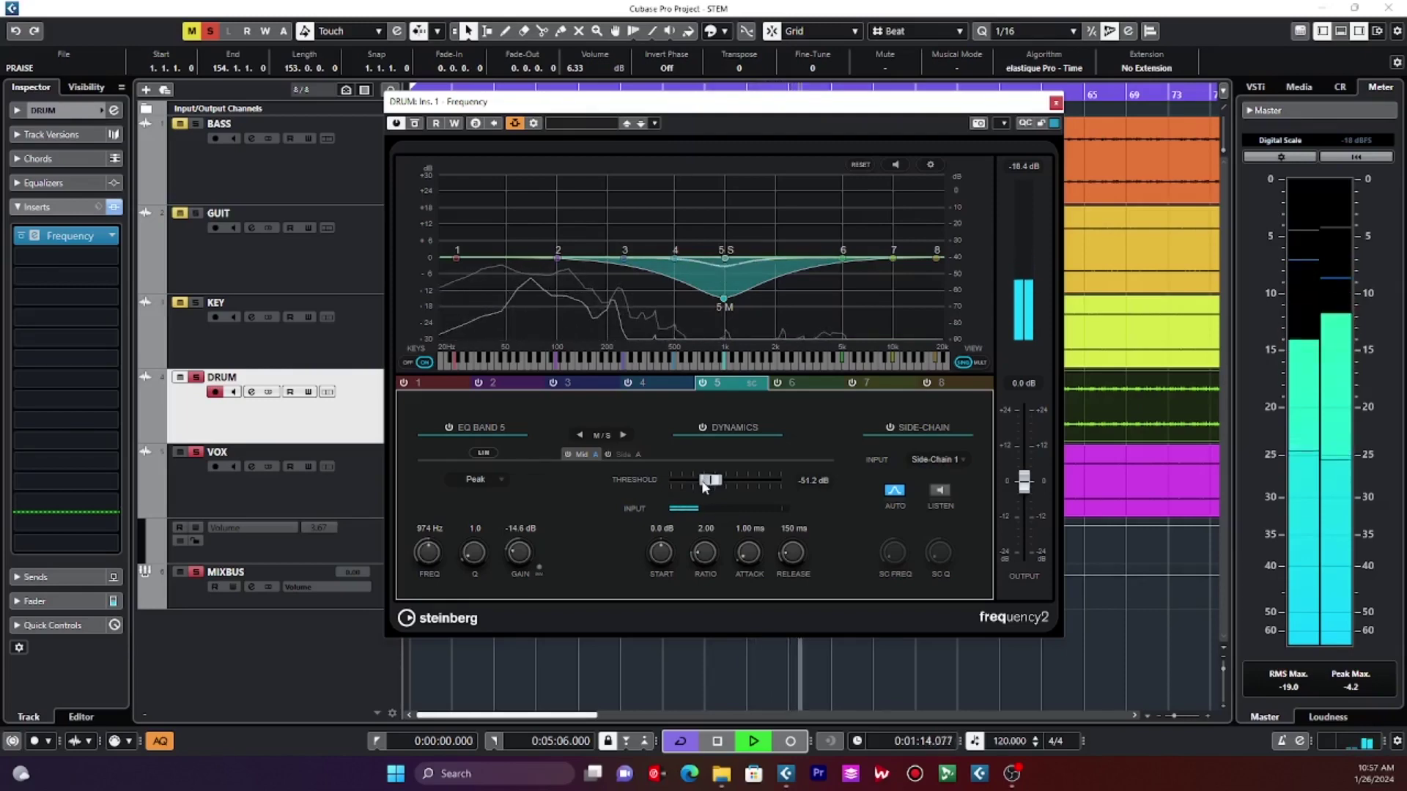
{"action": "key", "text": "space"}
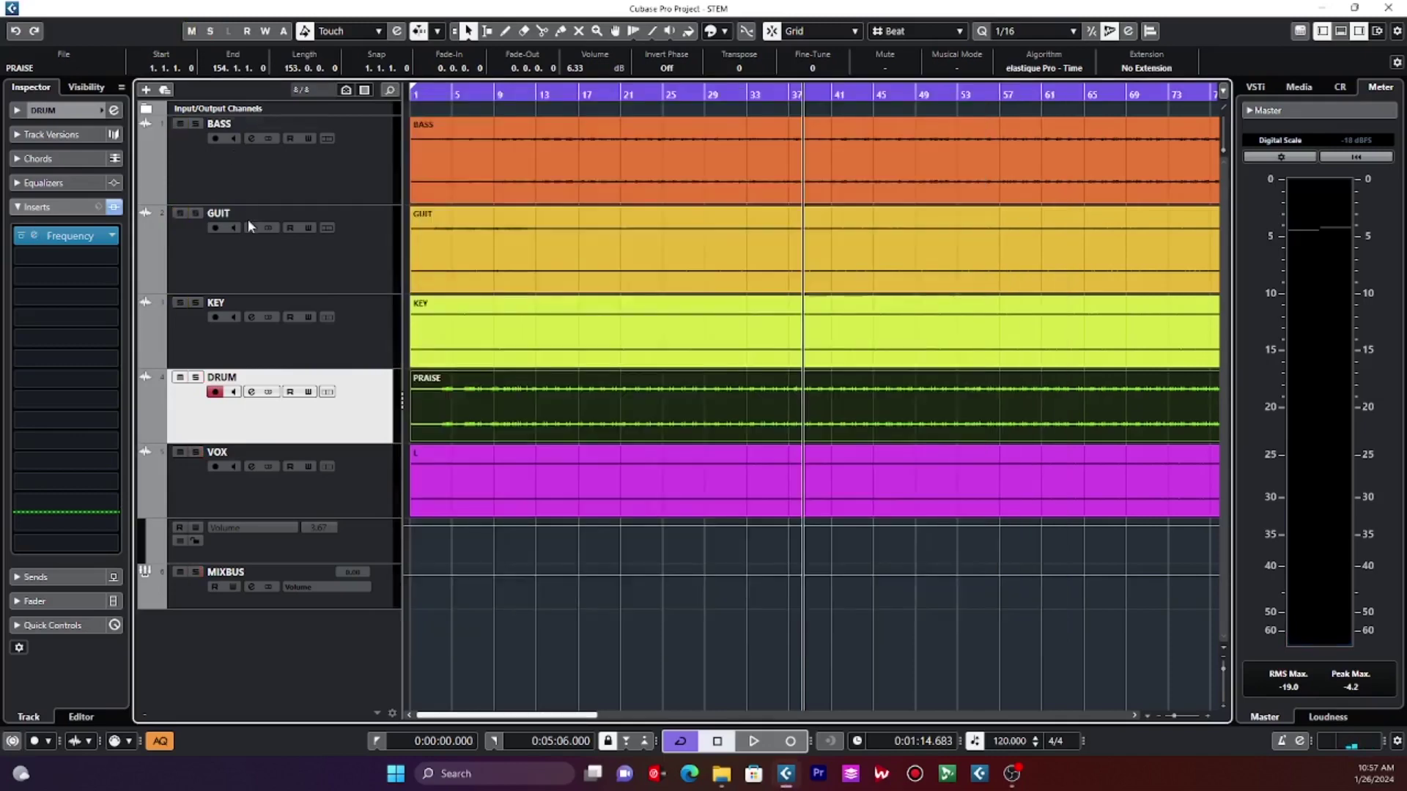
{"action": "key", "text": "space"}
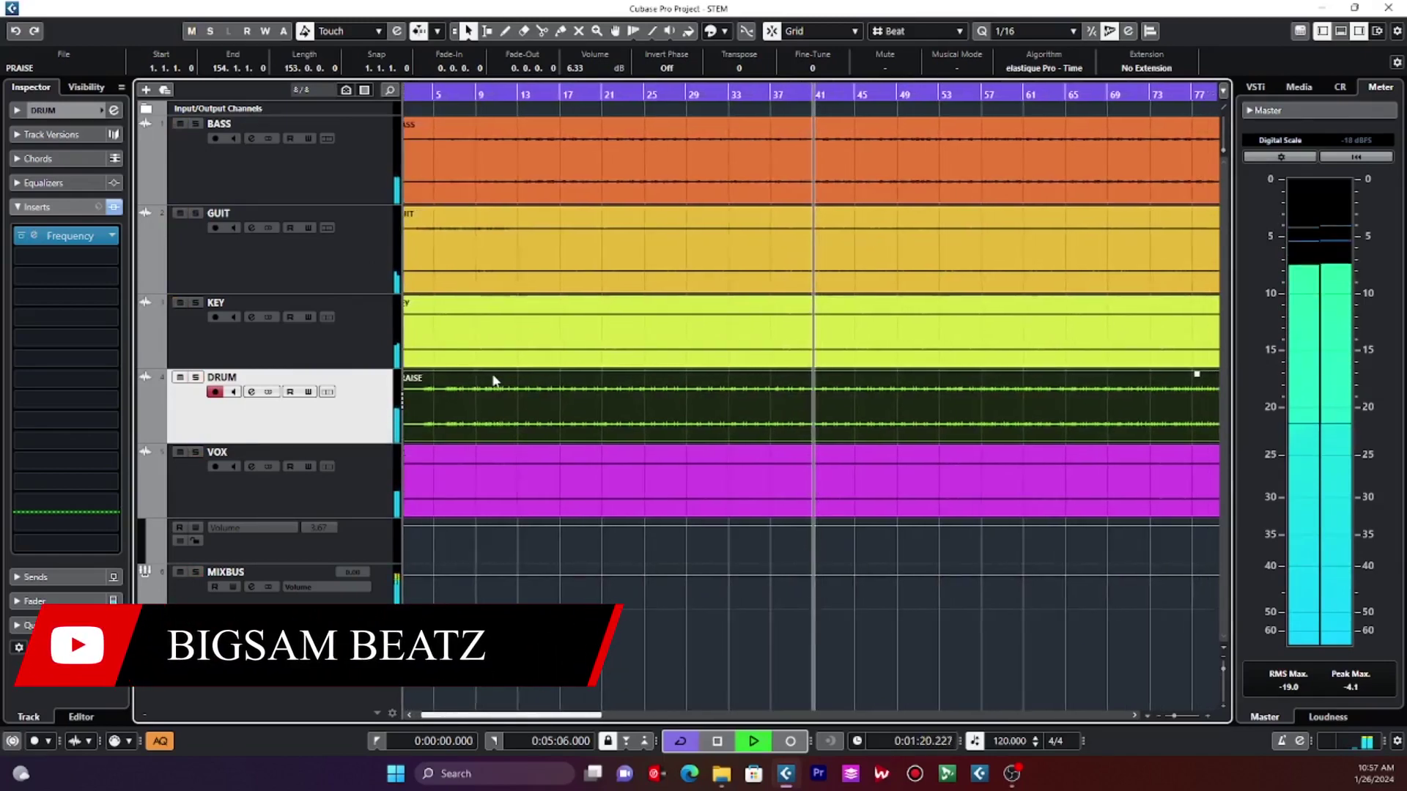
{"action": "key", "text": "space"}
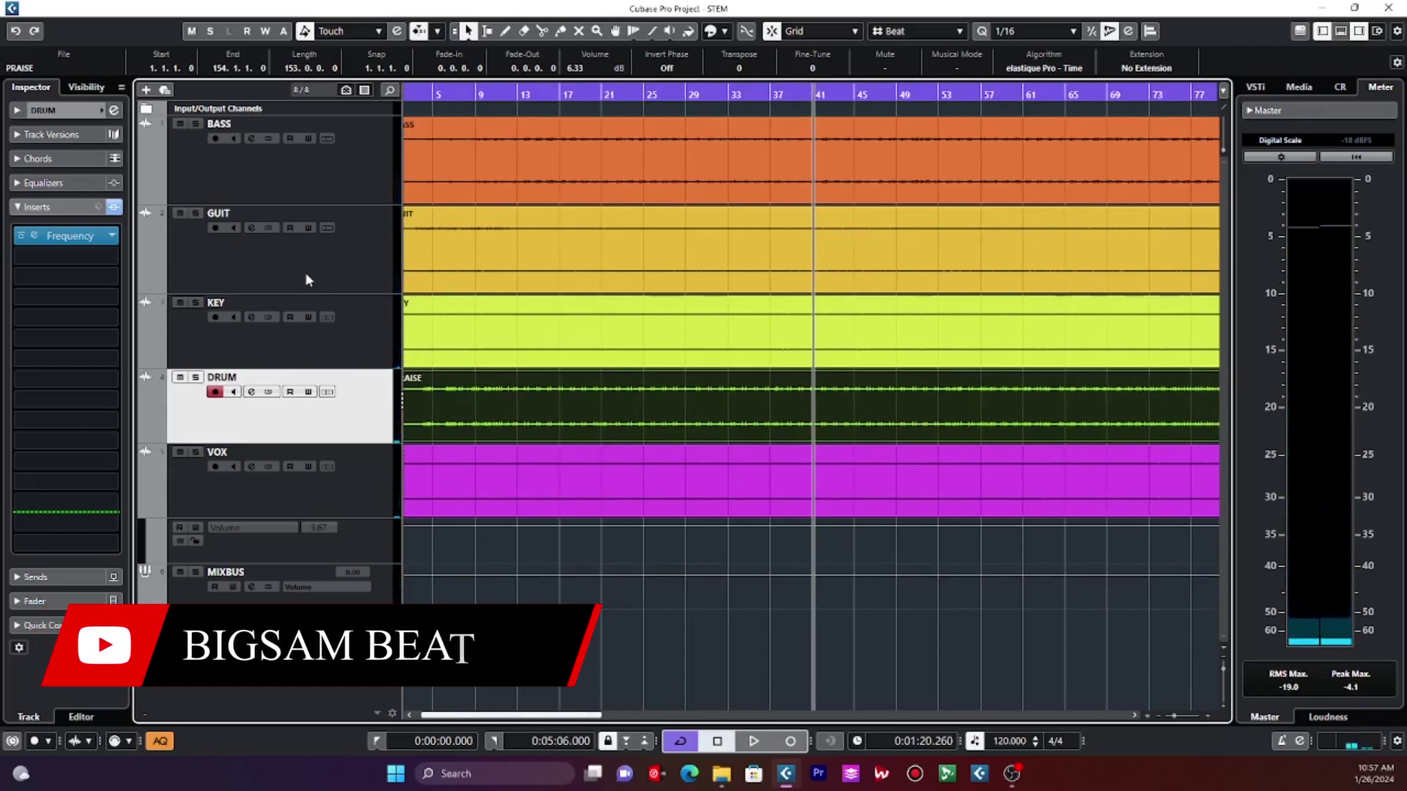
- Open Frequency on the GUIT track and play the song in short passages to examine the guitar's spectrum
{"action": "left_click", "coordinate": [305, 275]}
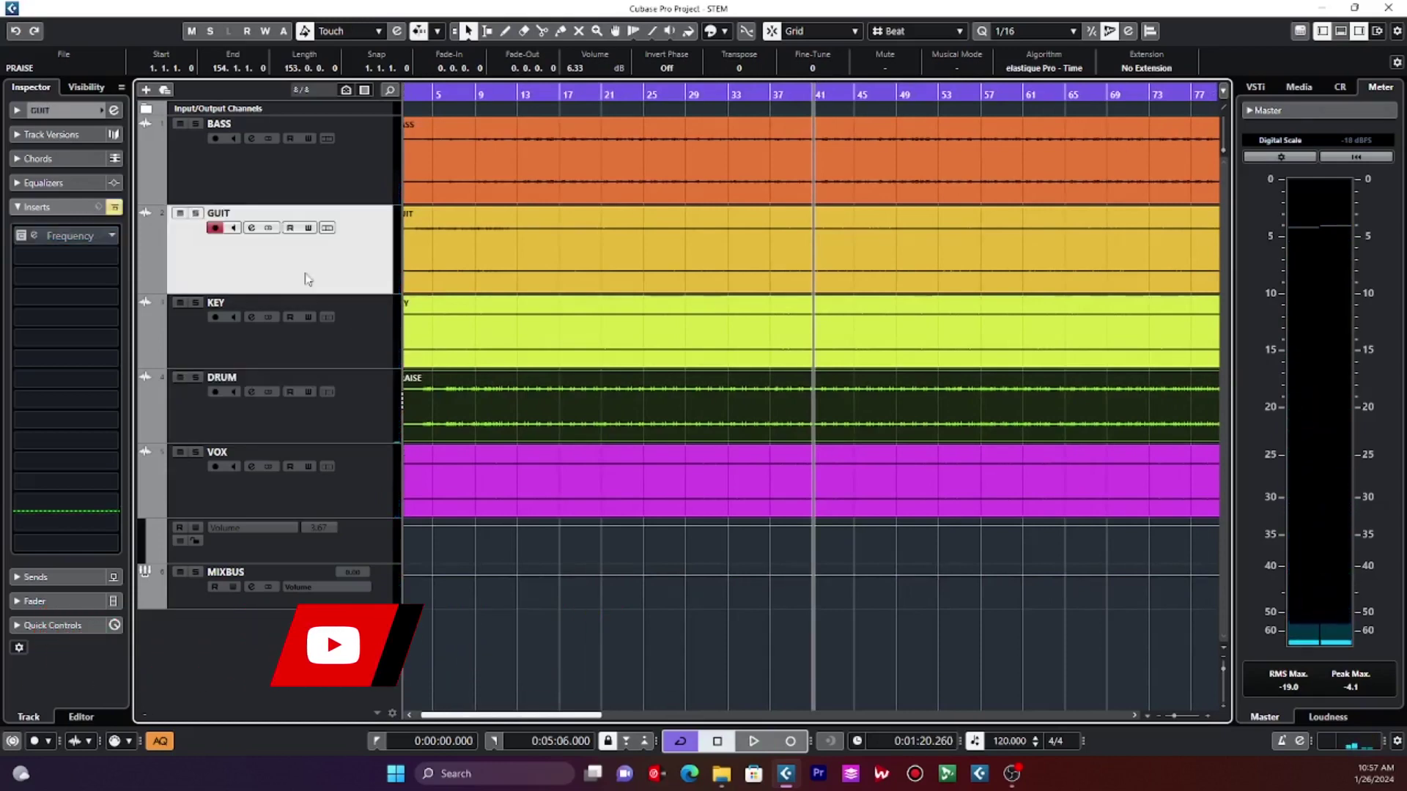
{"action": "left_click", "coordinate": [114, 236]}
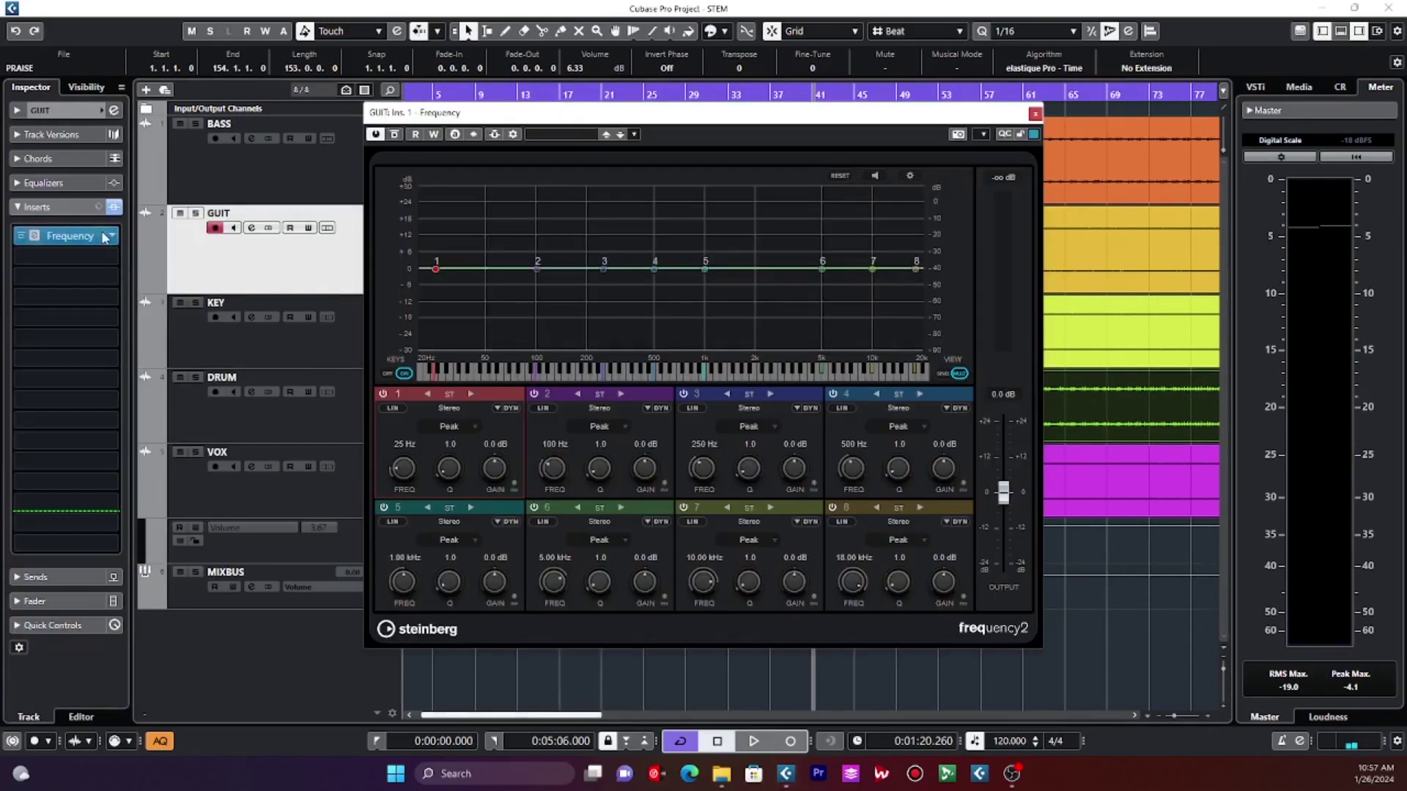
{"action": "key", "text": "space"}
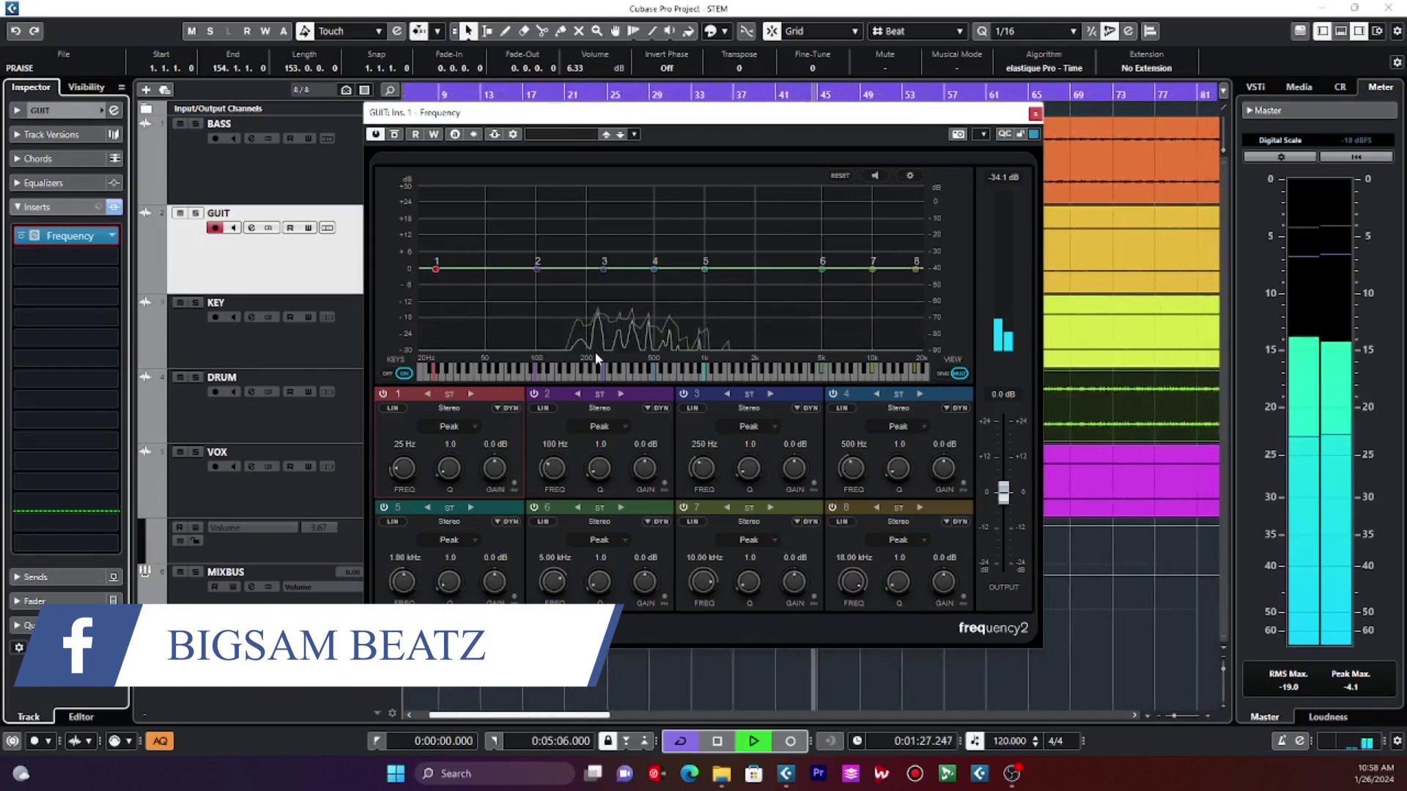
{"action": "key", "text": "space"}
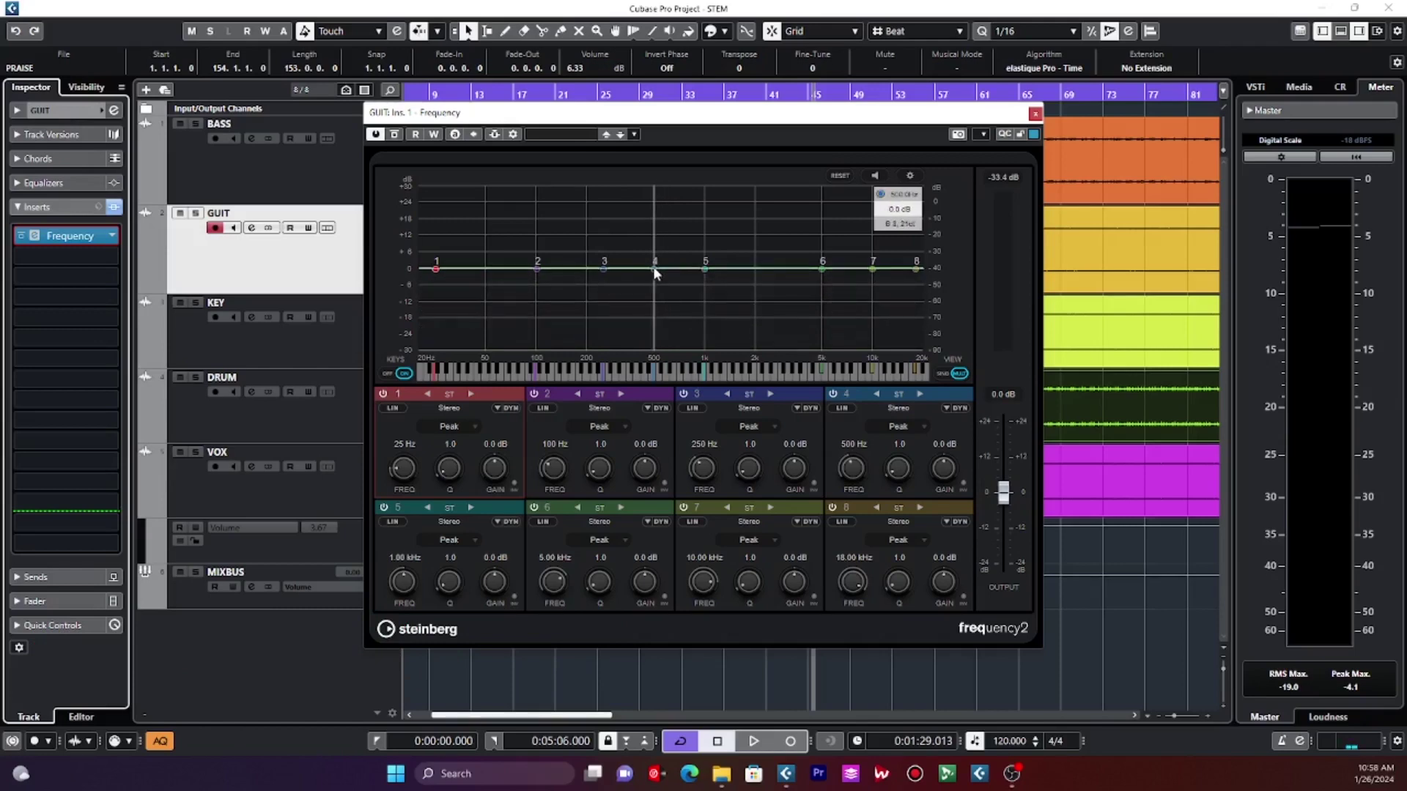
{"action": "key", "text": "space"}
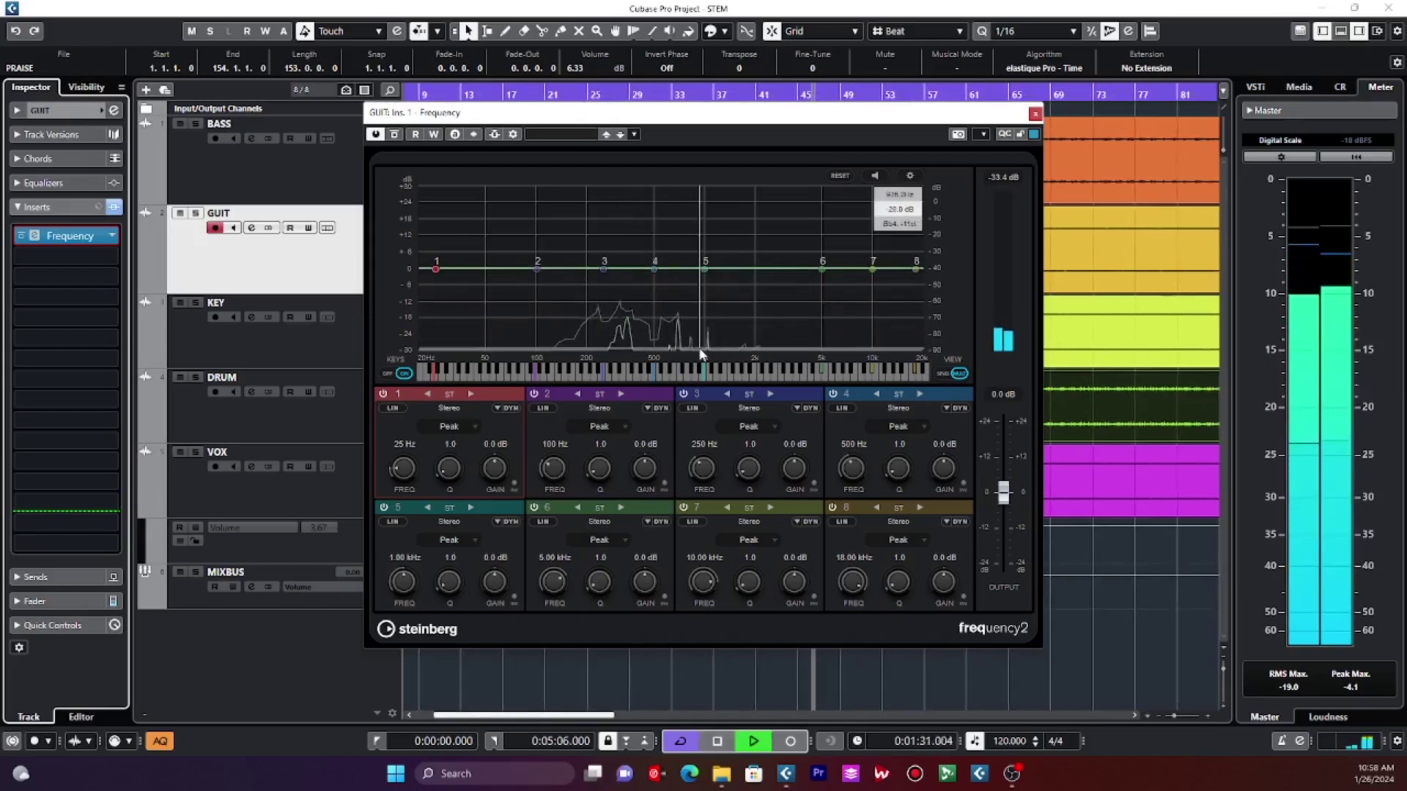
{"action": "key", "text": "space"}
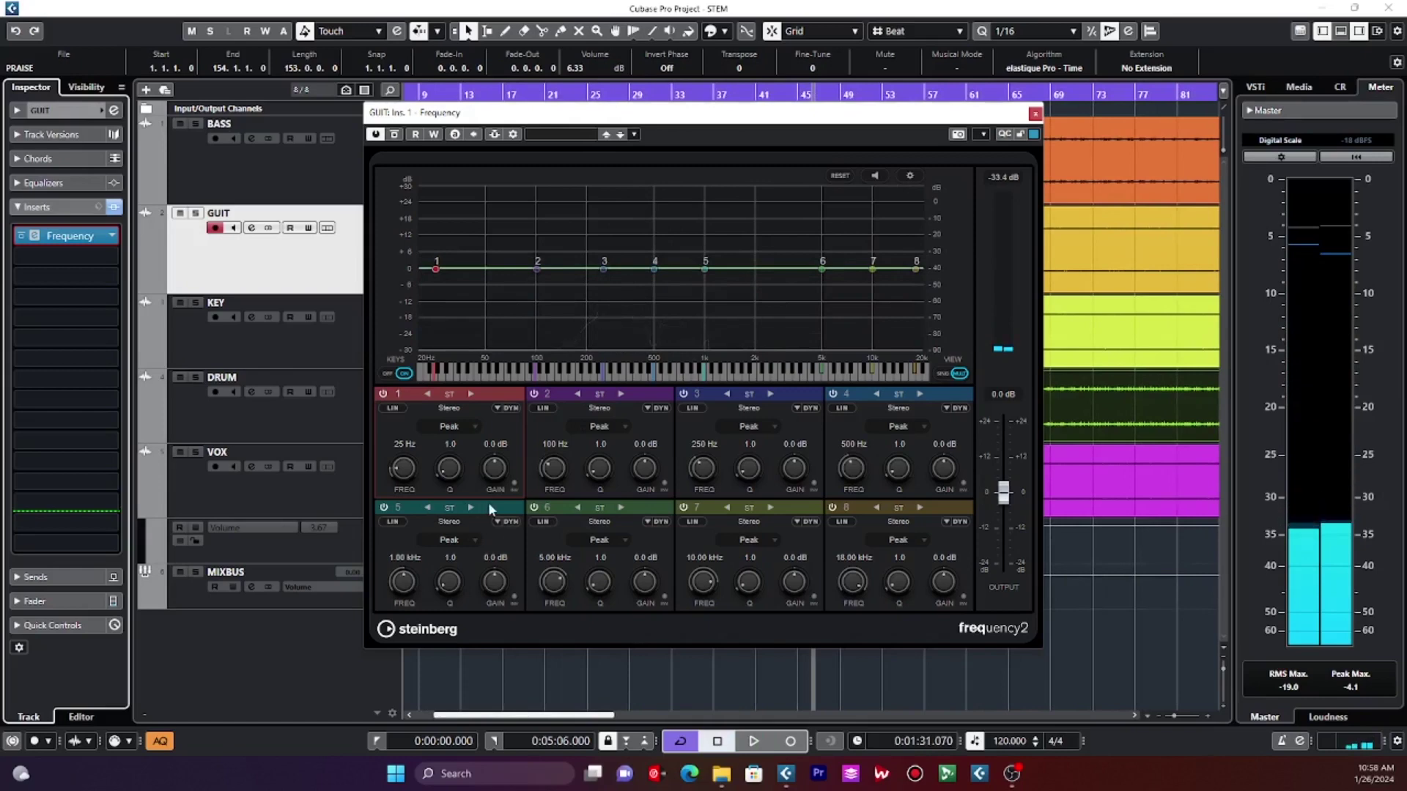
- Set the guitar's EQ band 4 to Mid/Side, enable its dynamics in single-band view, and choose Side-Chain 1 as its side-chain input
{"action": "left_click", "coordinate": [920, 396]}
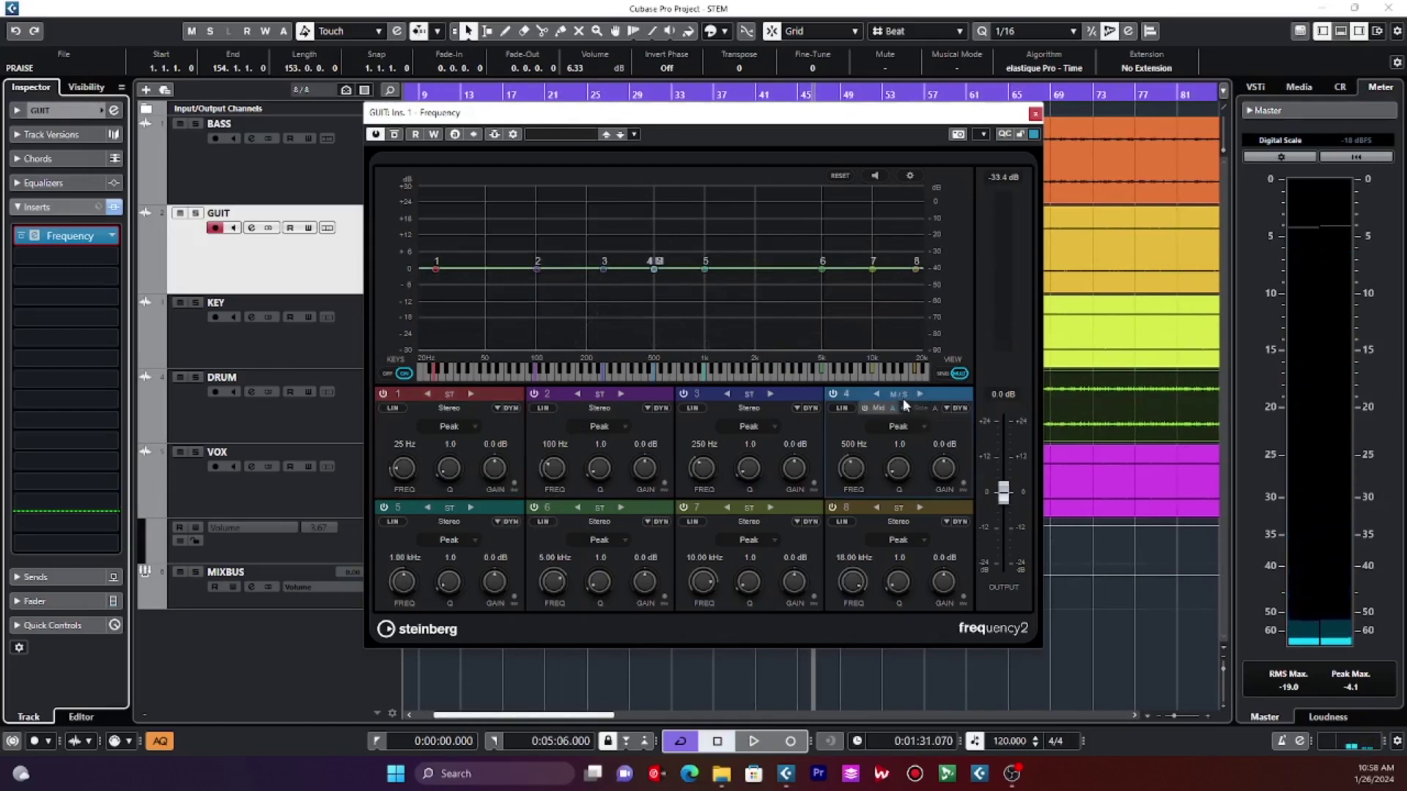
{"action": "left_click", "coordinate": [939, 396]}
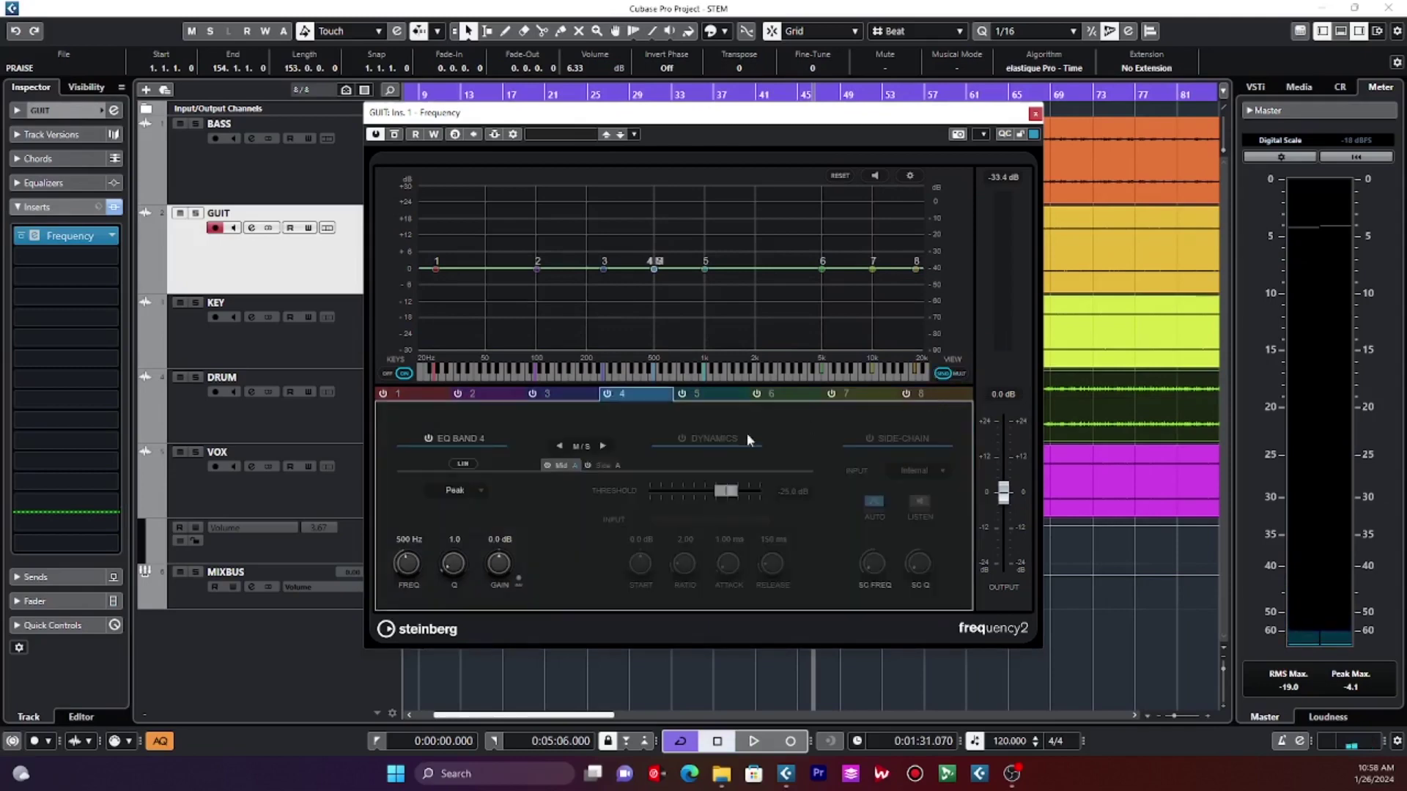
{"action": "left_click", "coordinate": [683, 439]}
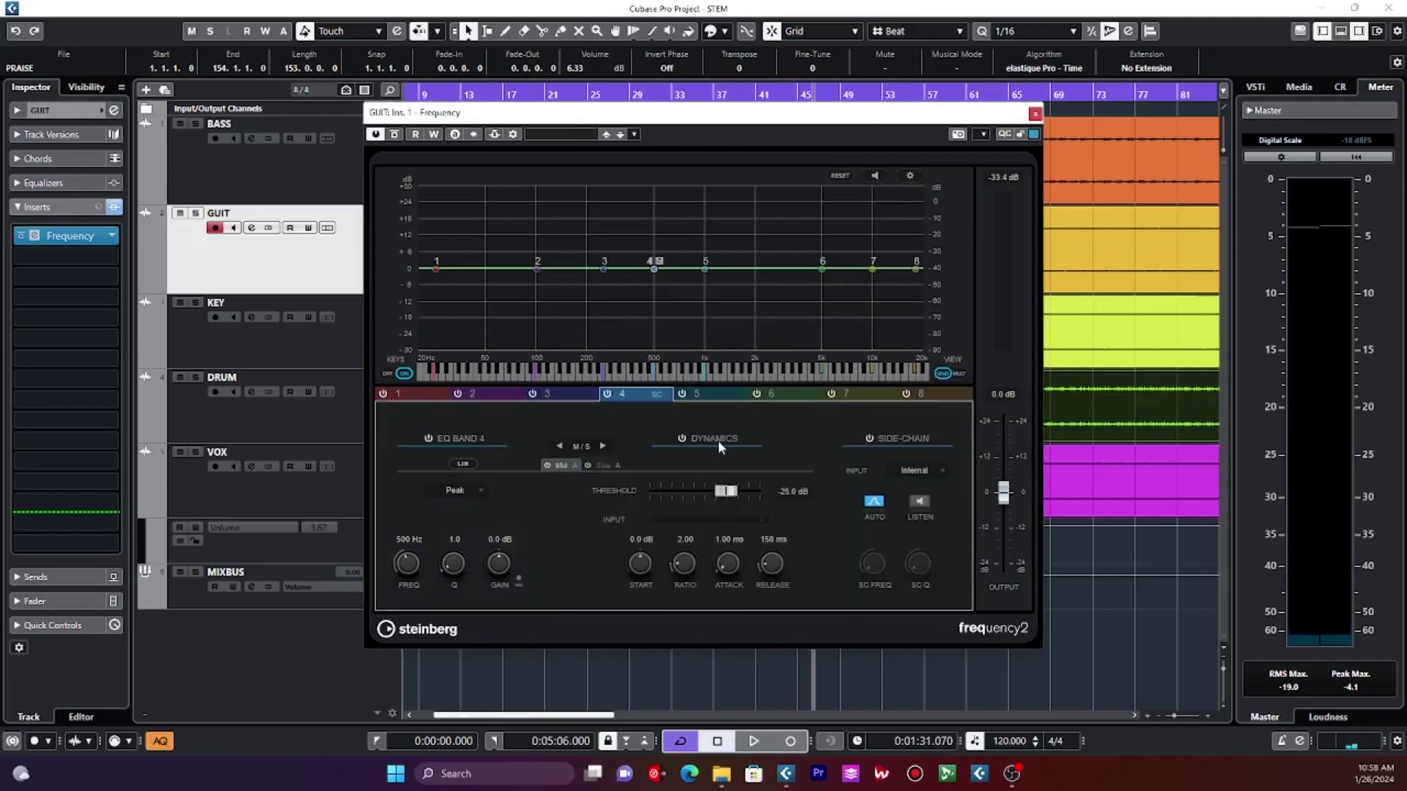
{"action": "left_click", "coordinate": [916, 473]}
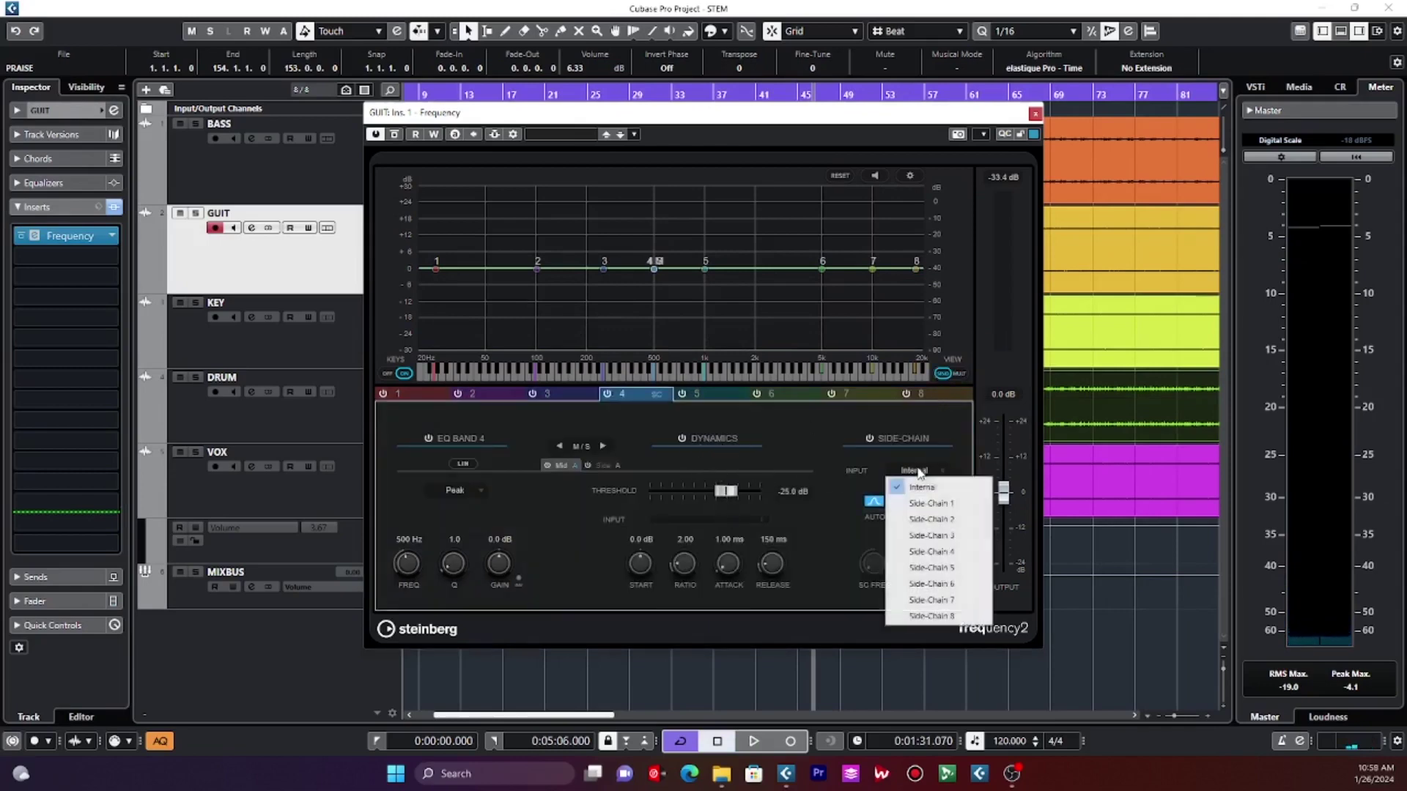
{"action": "left_click", "coordinate": [929, 505]}
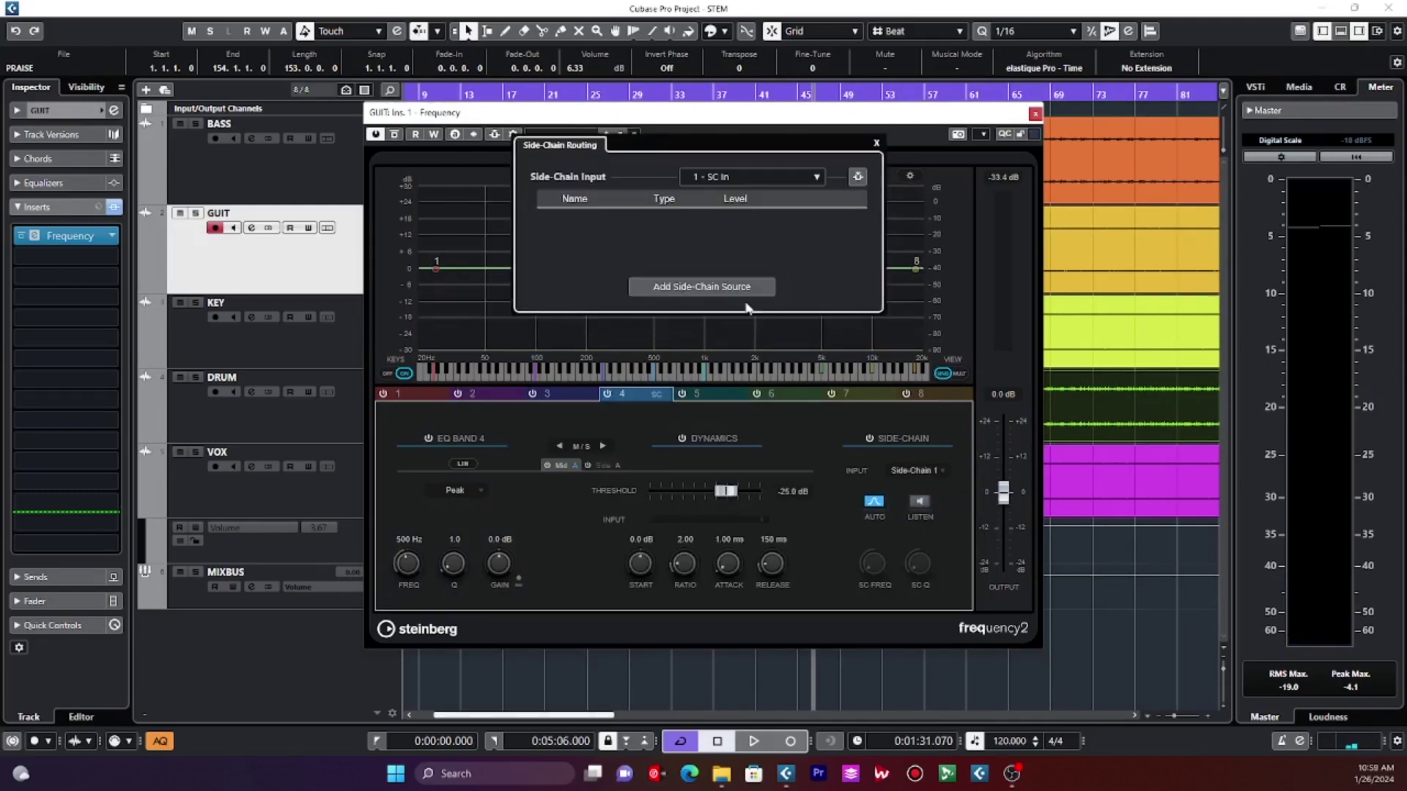
- Add VOX as the source for side-chain input 1 on the GUIT track's Frequency and activate side-chaining
{"action": "left_click", "coordinate": [738, 290]}
{"action": "left_click", "coordinate": [781, 378]}
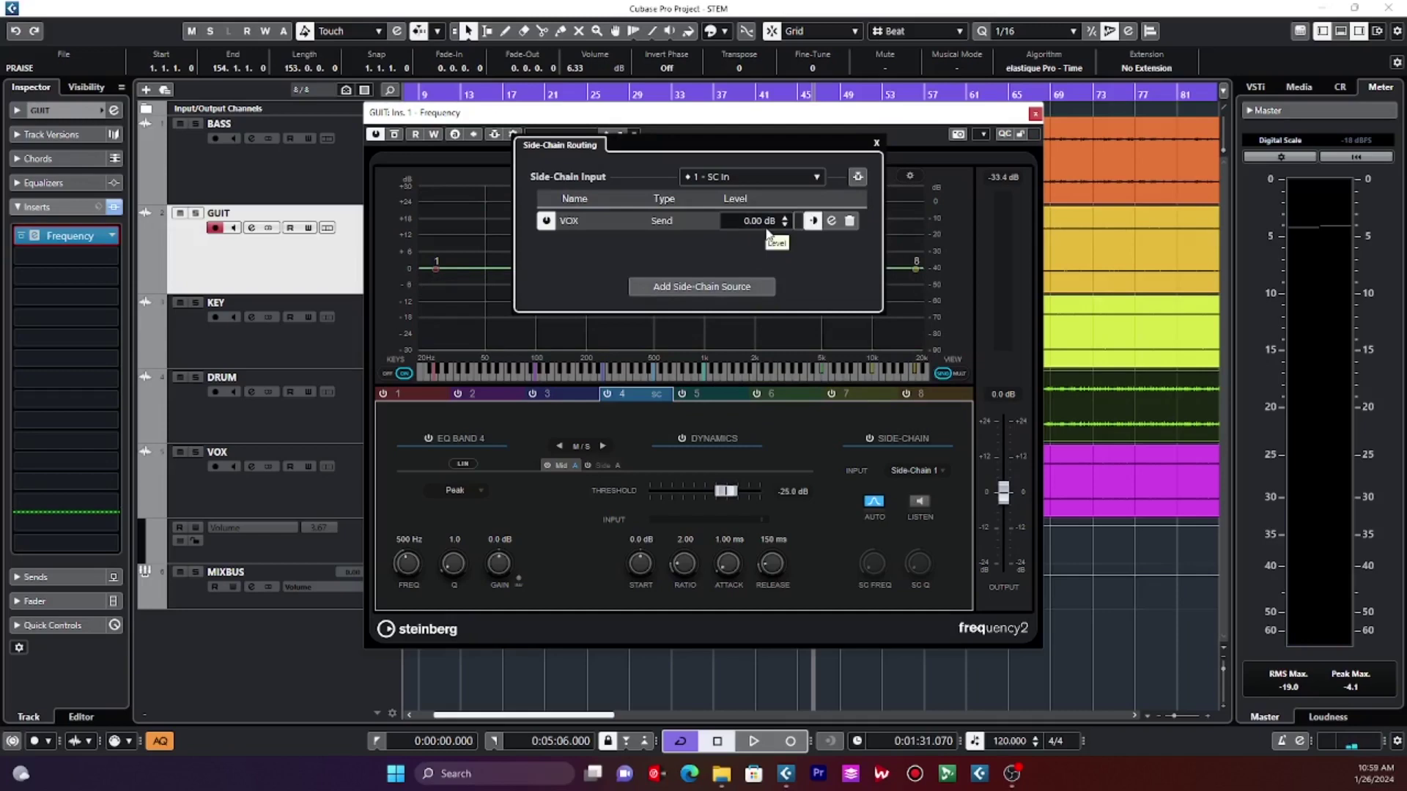
{"action": "left_click", "coordinate": [496, 135]}
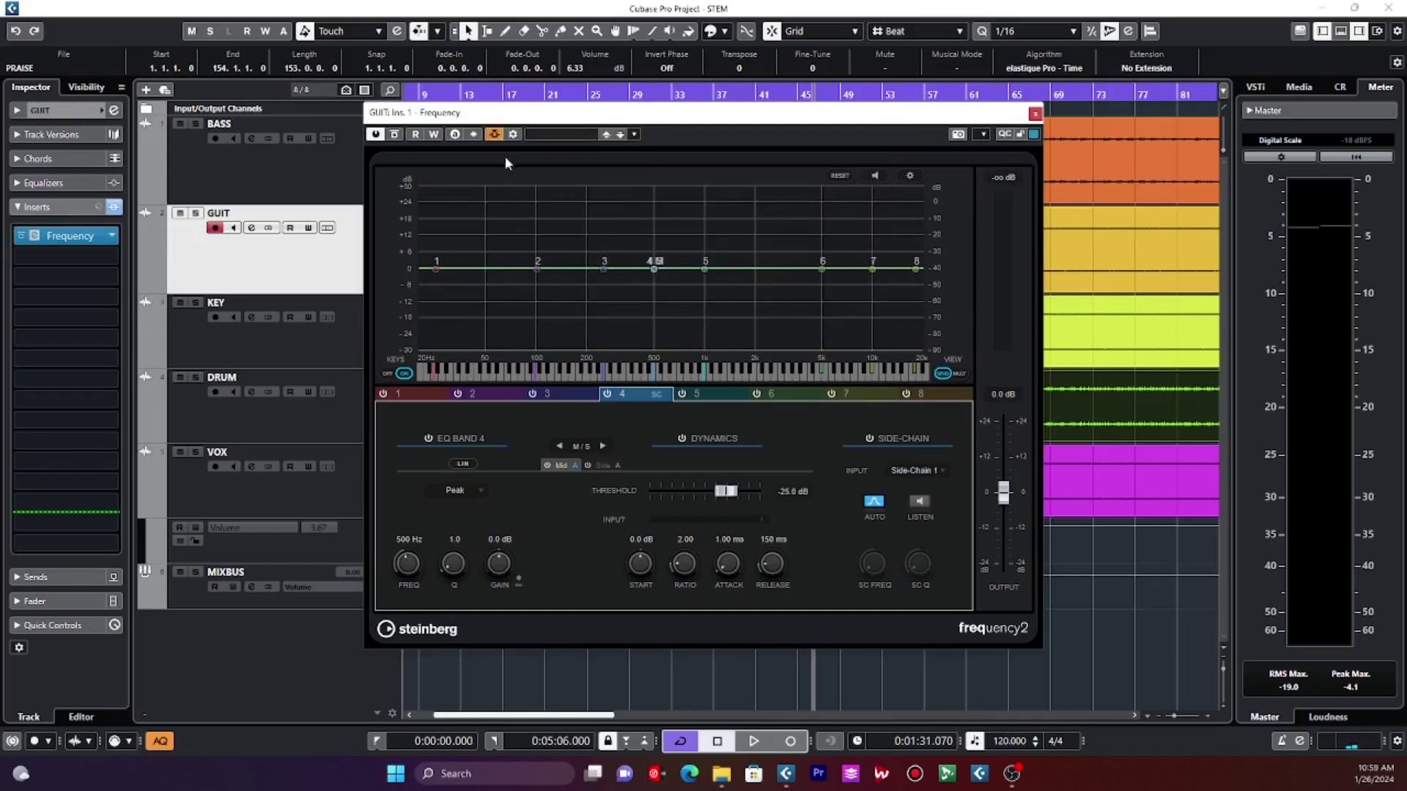
- Pull band 4's Mid node to about 468 Hz and -14.1 dB, and lower its threshold to about -52.3 dB during playback
{"action": "left_click_drag", "start_coordinate": [654, 268], "coordinate": [651, 313]}
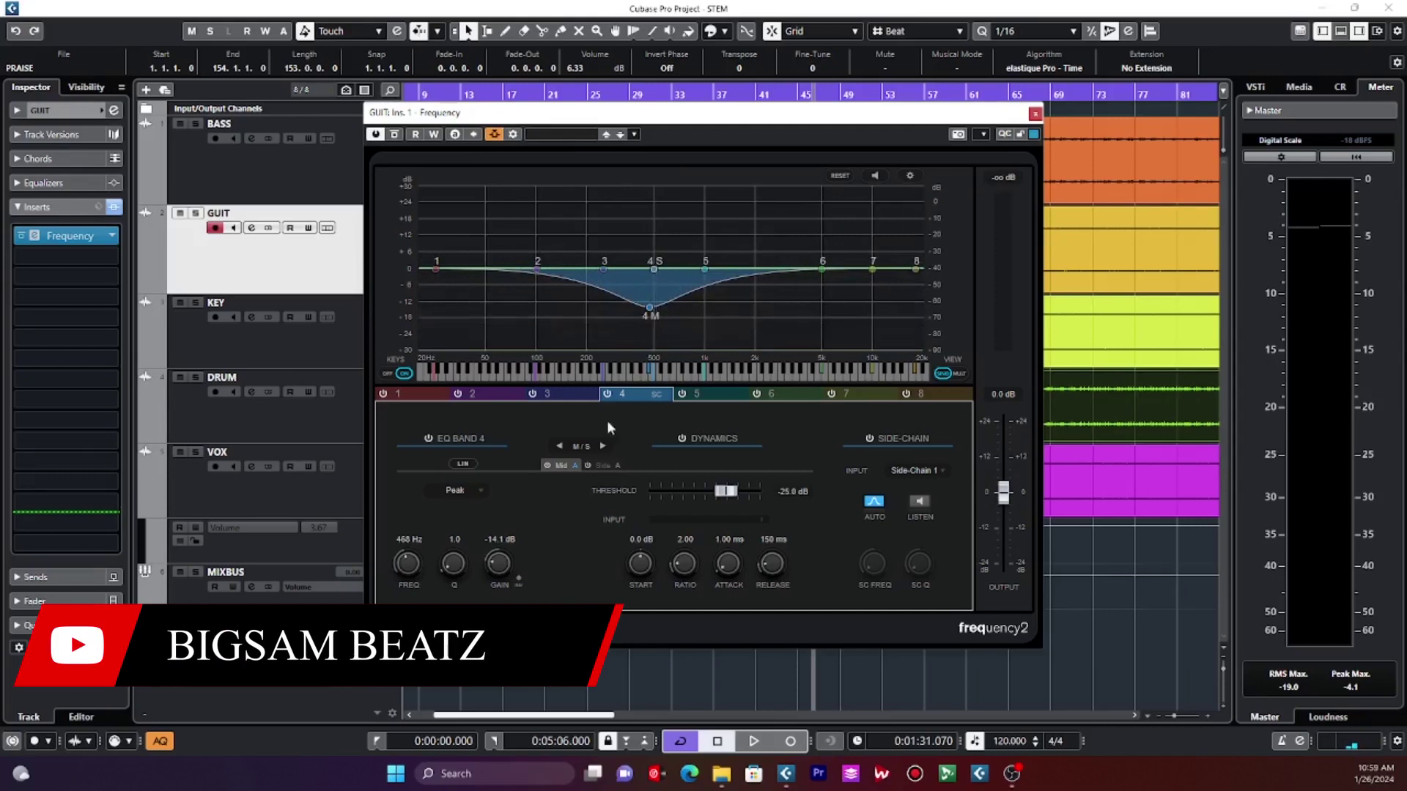
{"action": "key", "text": "space"}
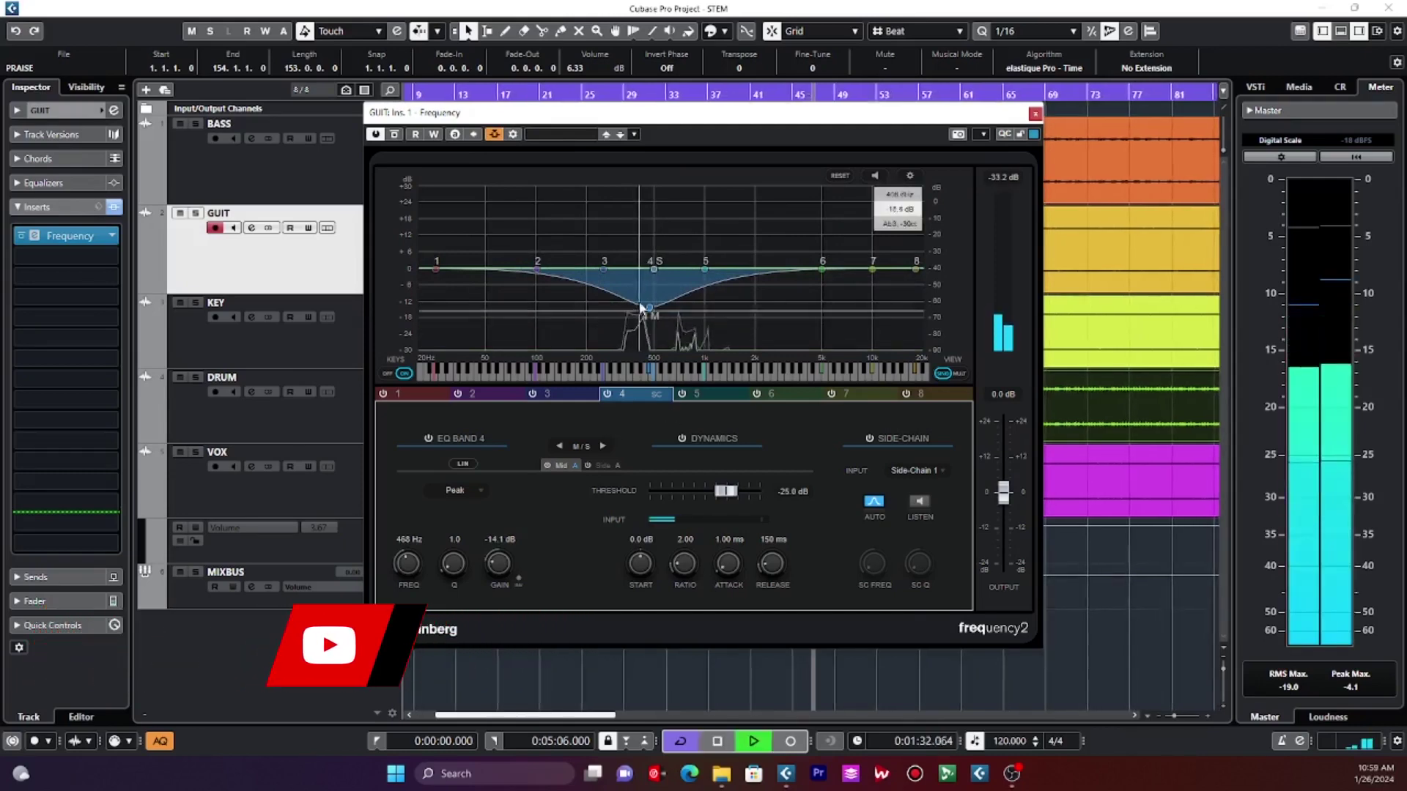
{"action": "left_click_drag", "start_coordinate": [737, 491], "coordinate": [692, 494]}
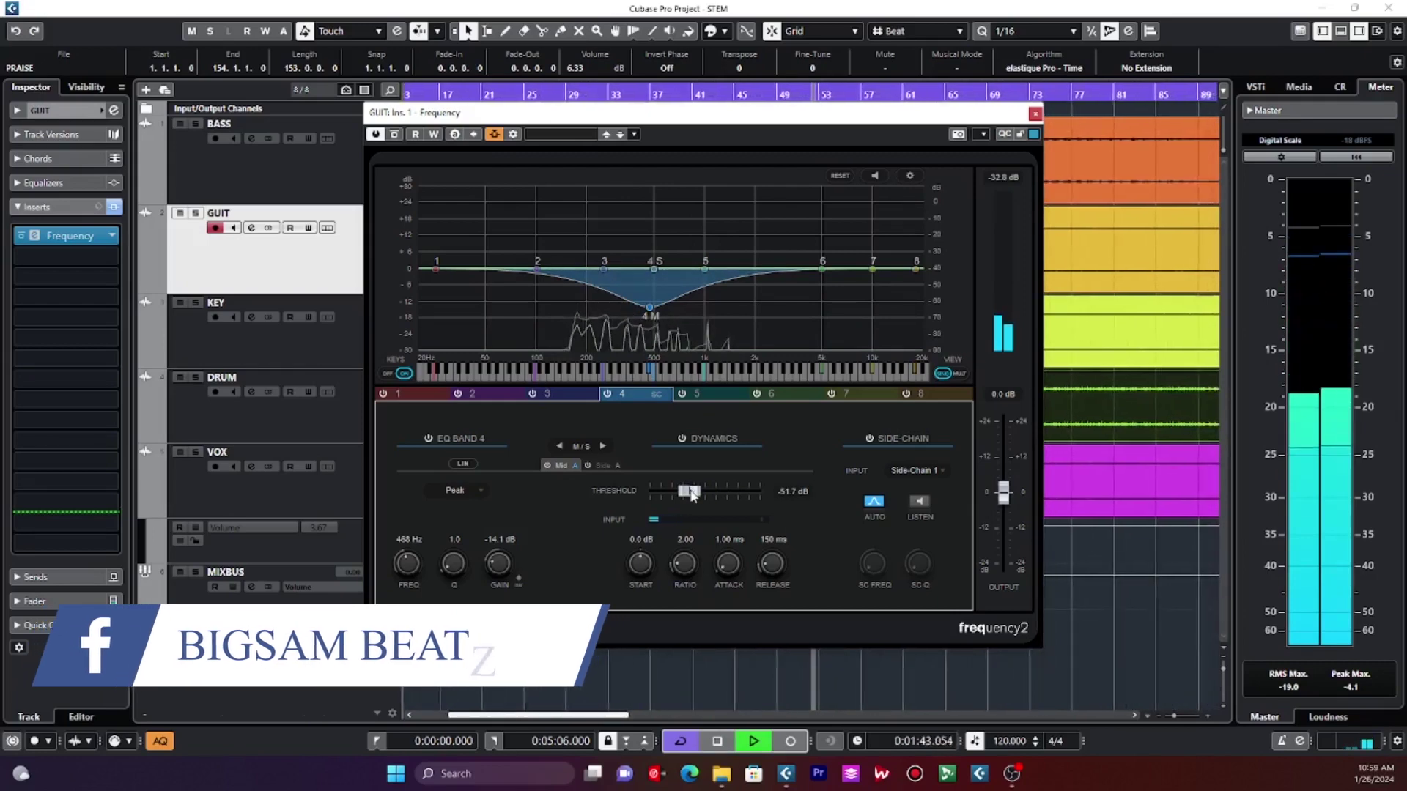
{"action": "left_click_drag", "start_coordinate": [691, 489], "coordinate": [688, 492]}
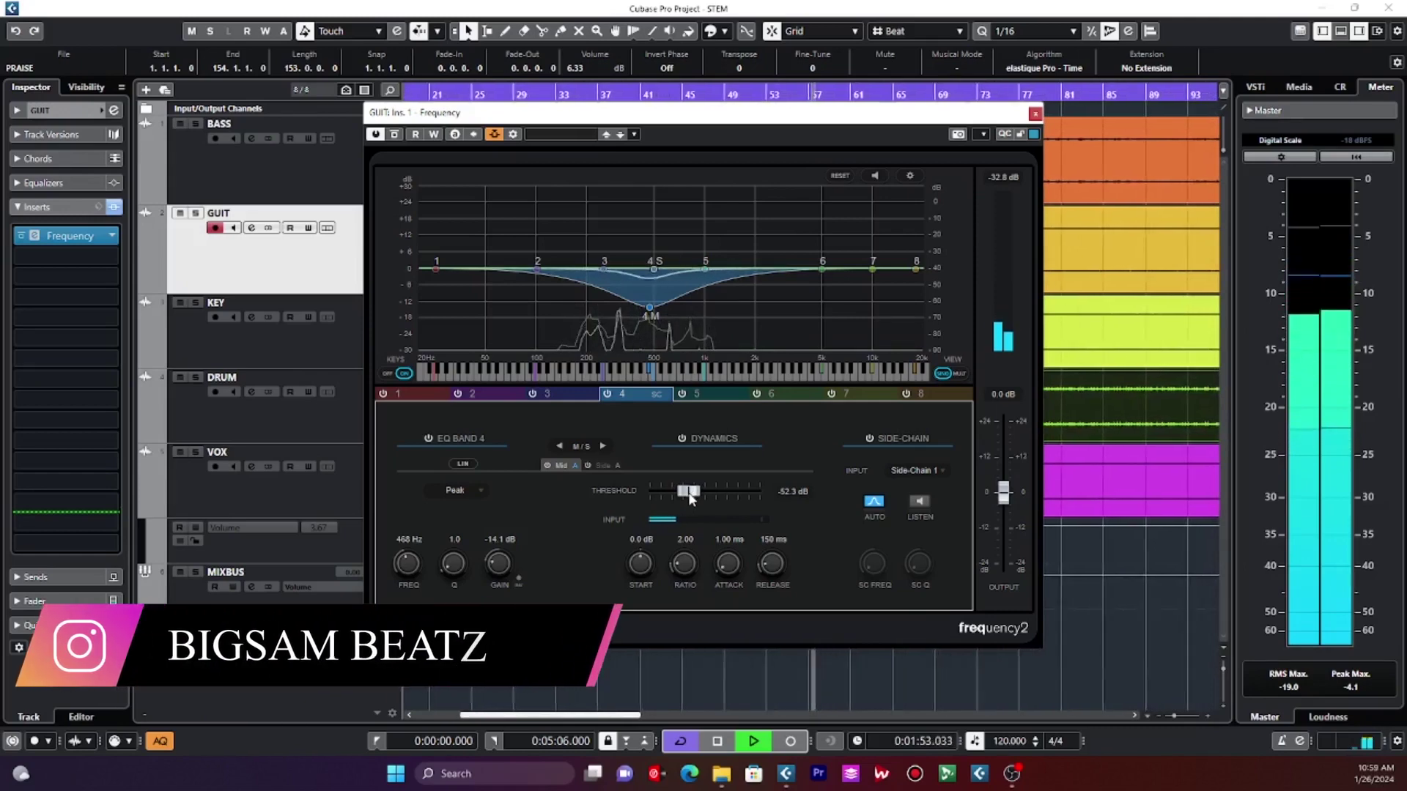
{"action": "key", "text": "space"}
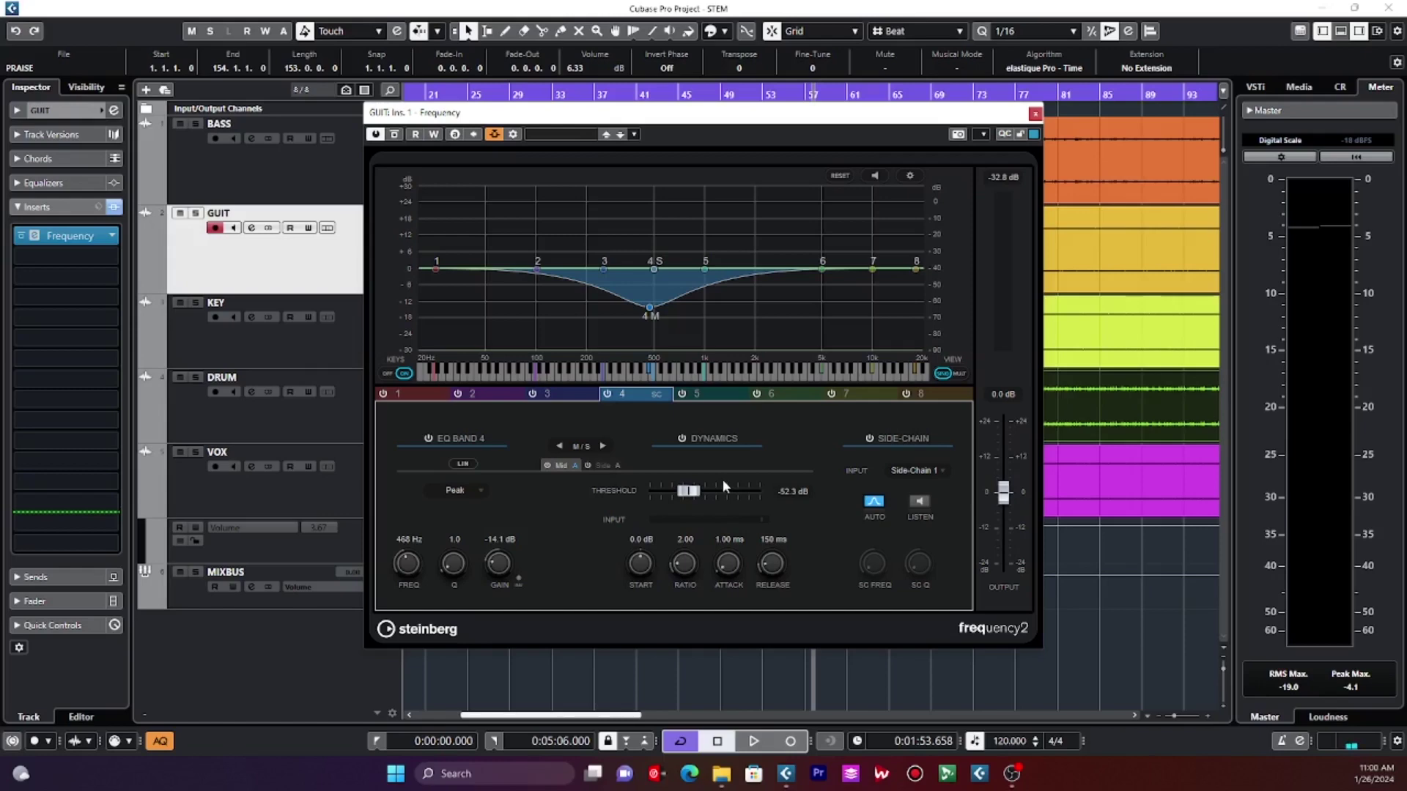
- On the KEY track's Frequency, show band 1 in single-band view and set its side-chain input to Side-Chain 1
{"action": "key", "text": "Down"}
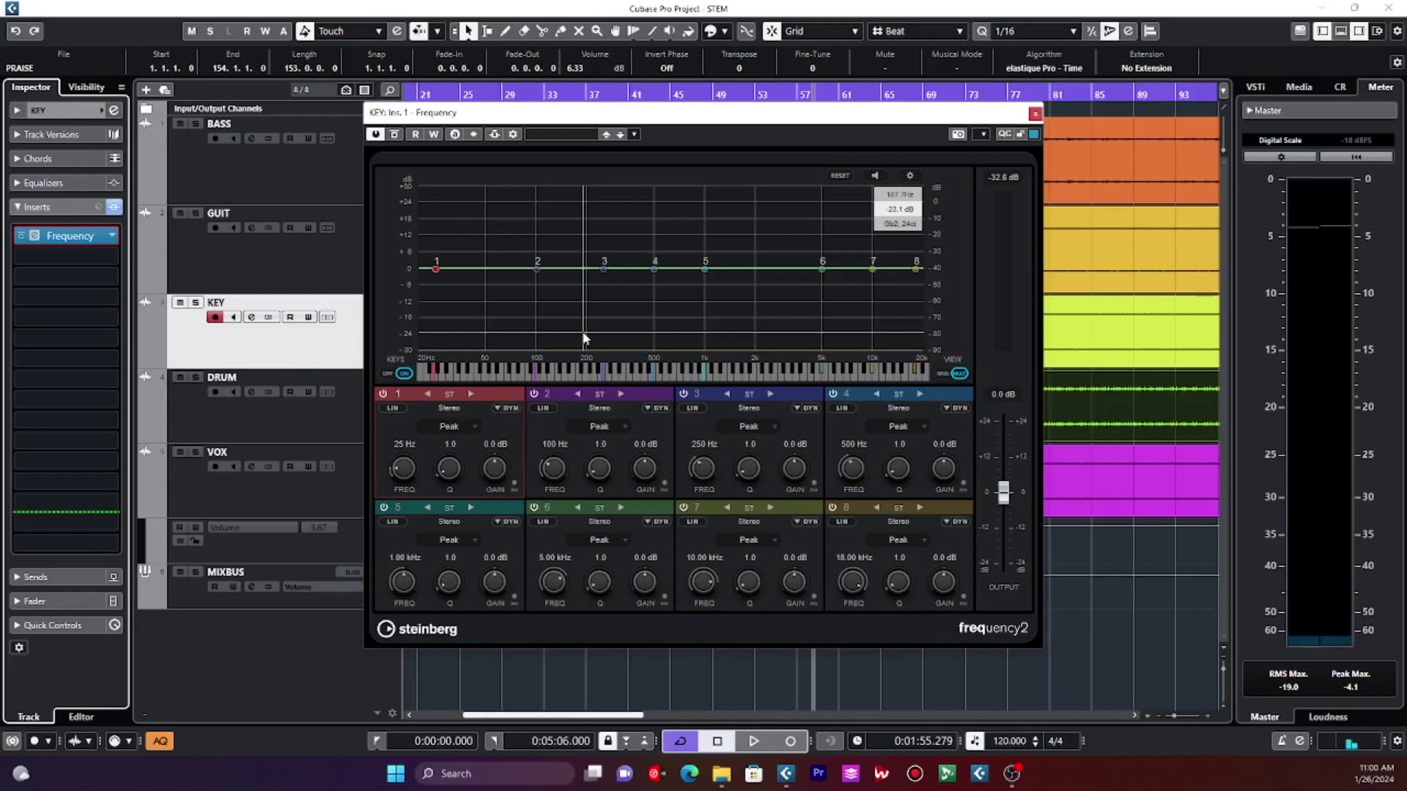
{"action": "double_click", "coordinate": [490, 396]}
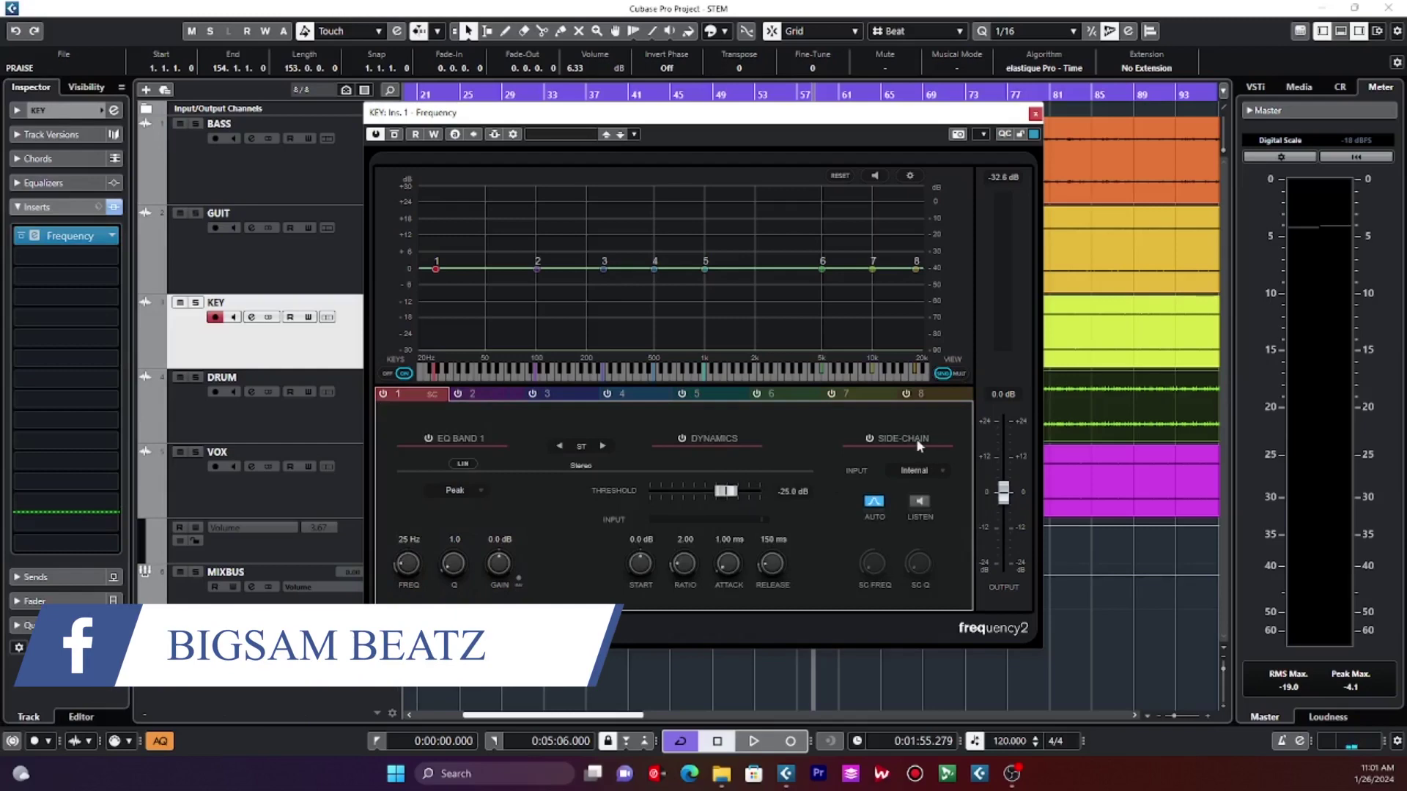
{"action": "left_click", "coordinate": [921, 471]}
{"action": "left_click", "coordinate": [929, 498]}
- Add BASS as the source for side-chain input 1 on the KEY track's Frequency and activate side-chaining
{"action": "left_click", "coordinate": [513, 135]}
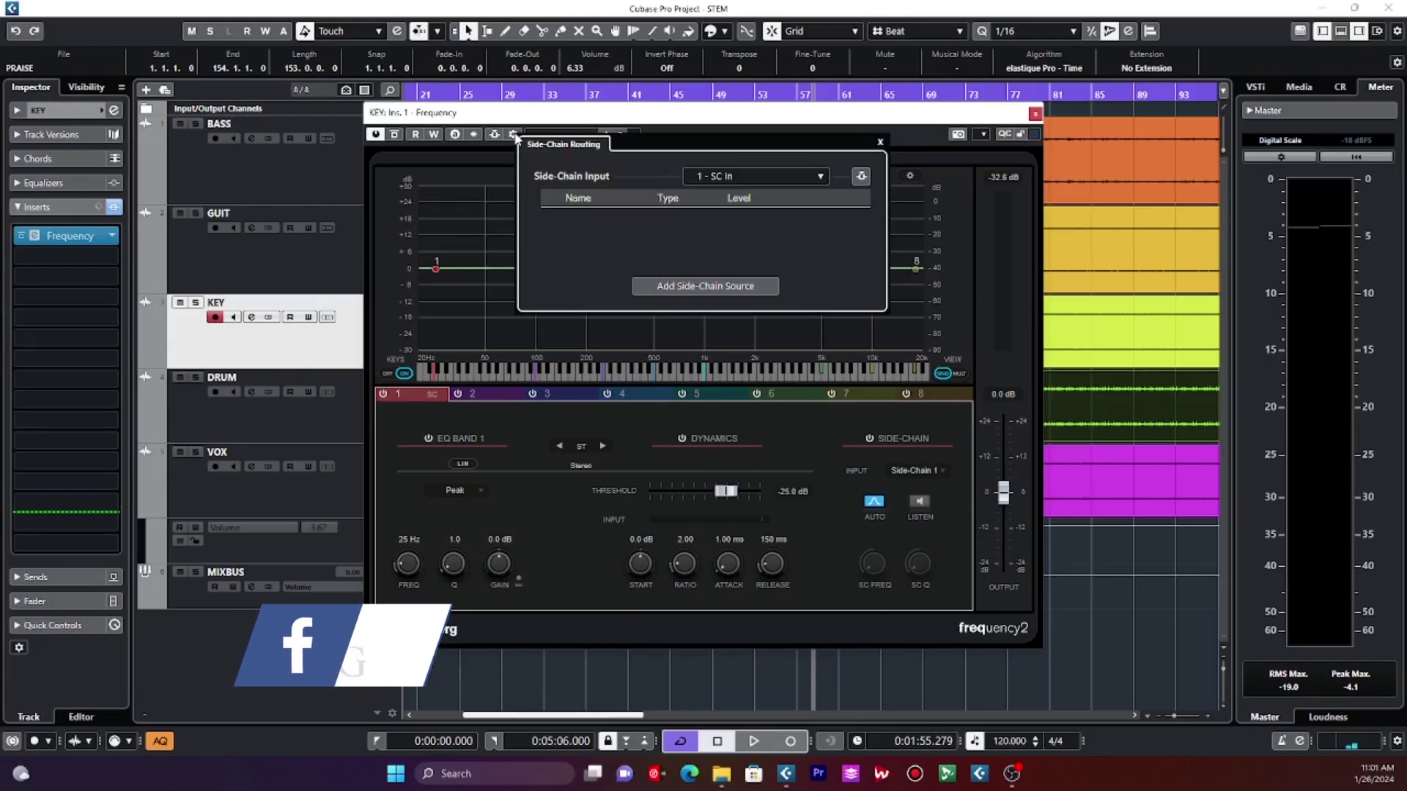
{"action": "left_click", "coordinate": [718, 288]}
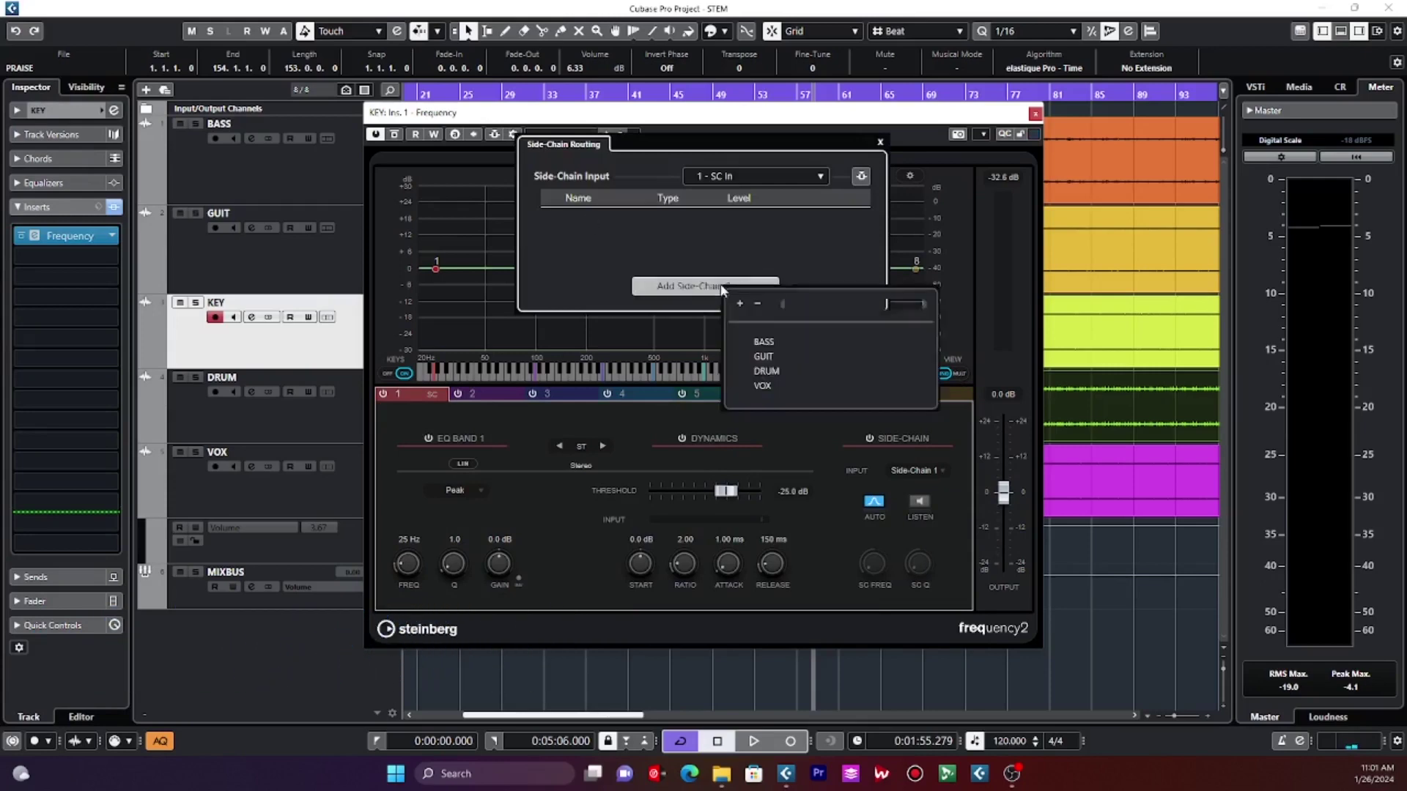
{"action": "left_click", "coordinate": [763, 340]}
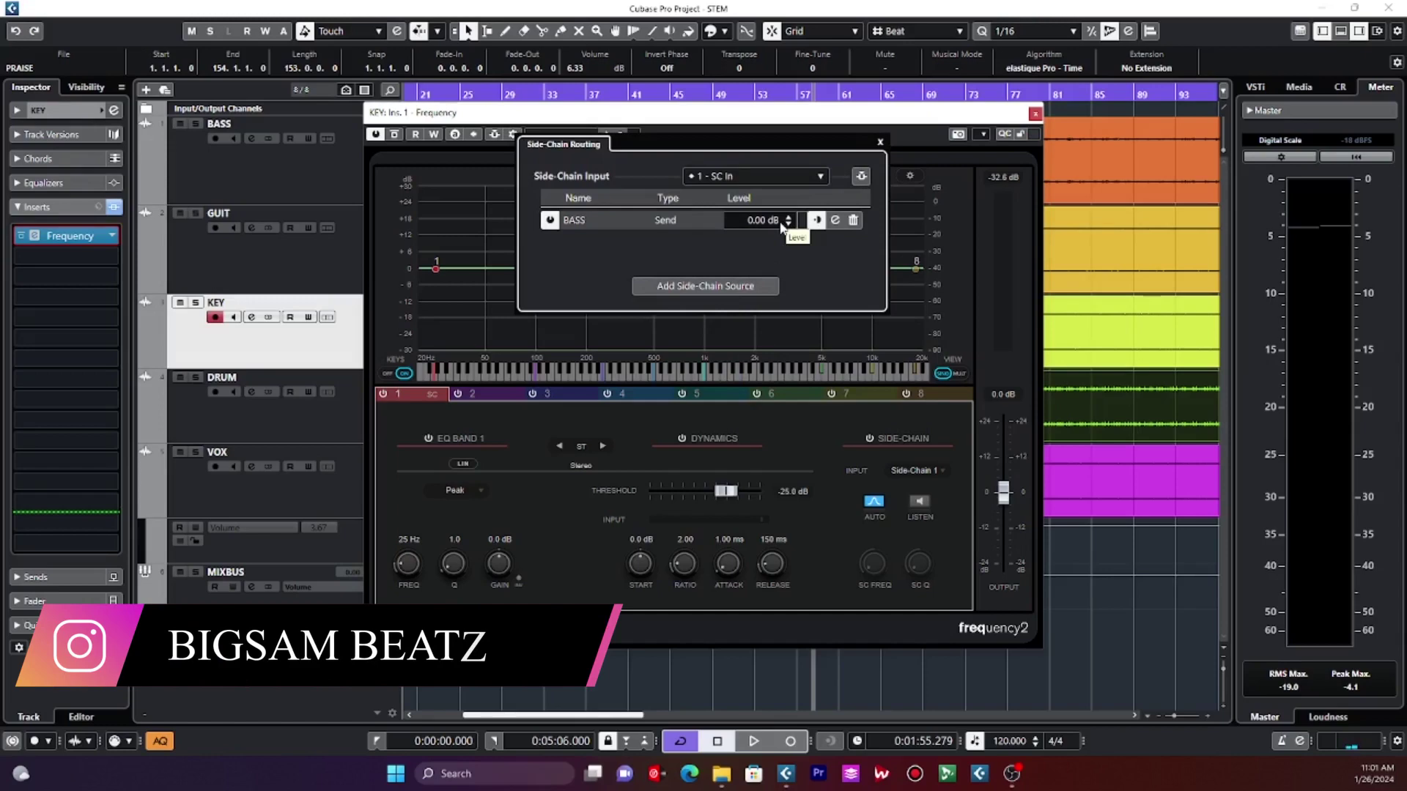
{"action": "left_click", "coordinate": [523, 124]}
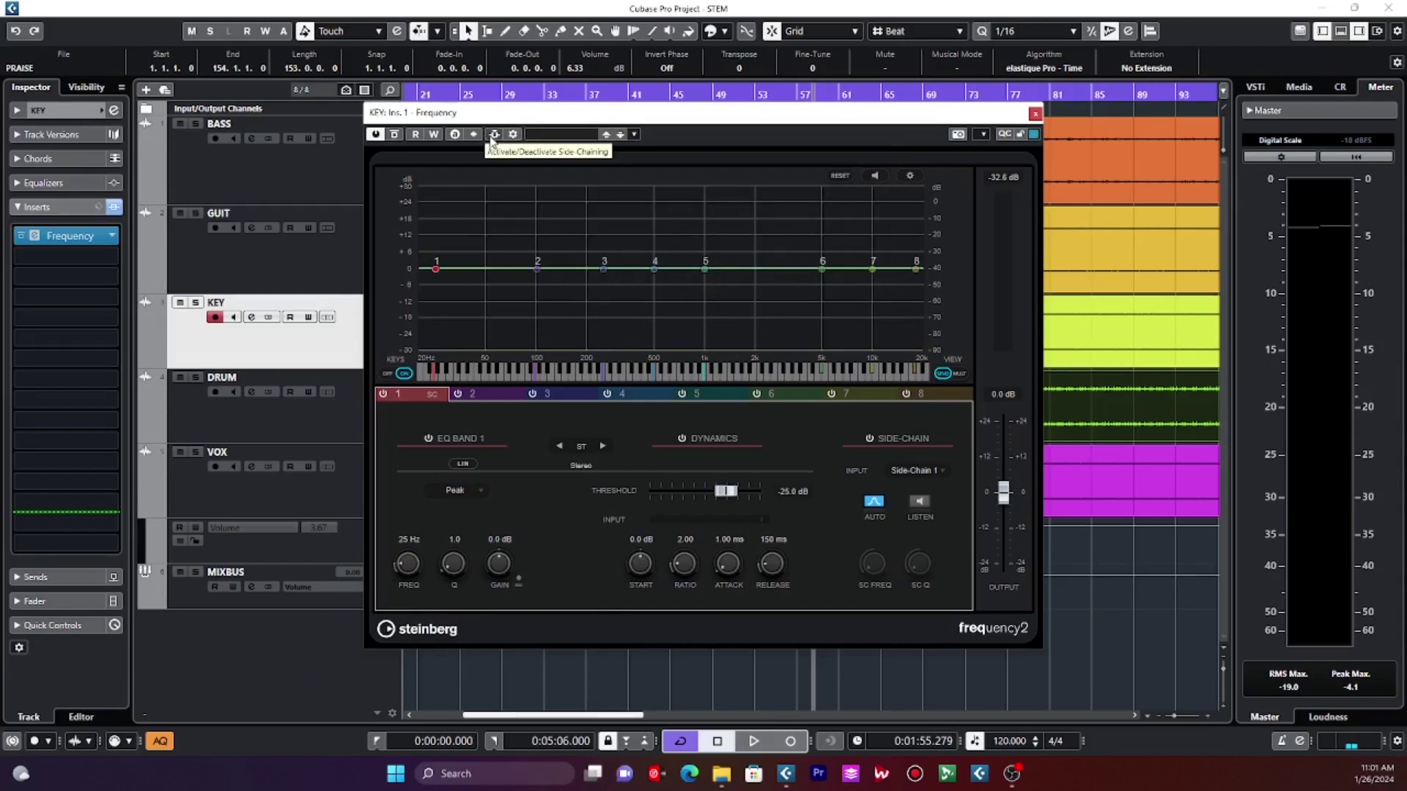
{"action": "left_click", "coordinate": [493, 137]}
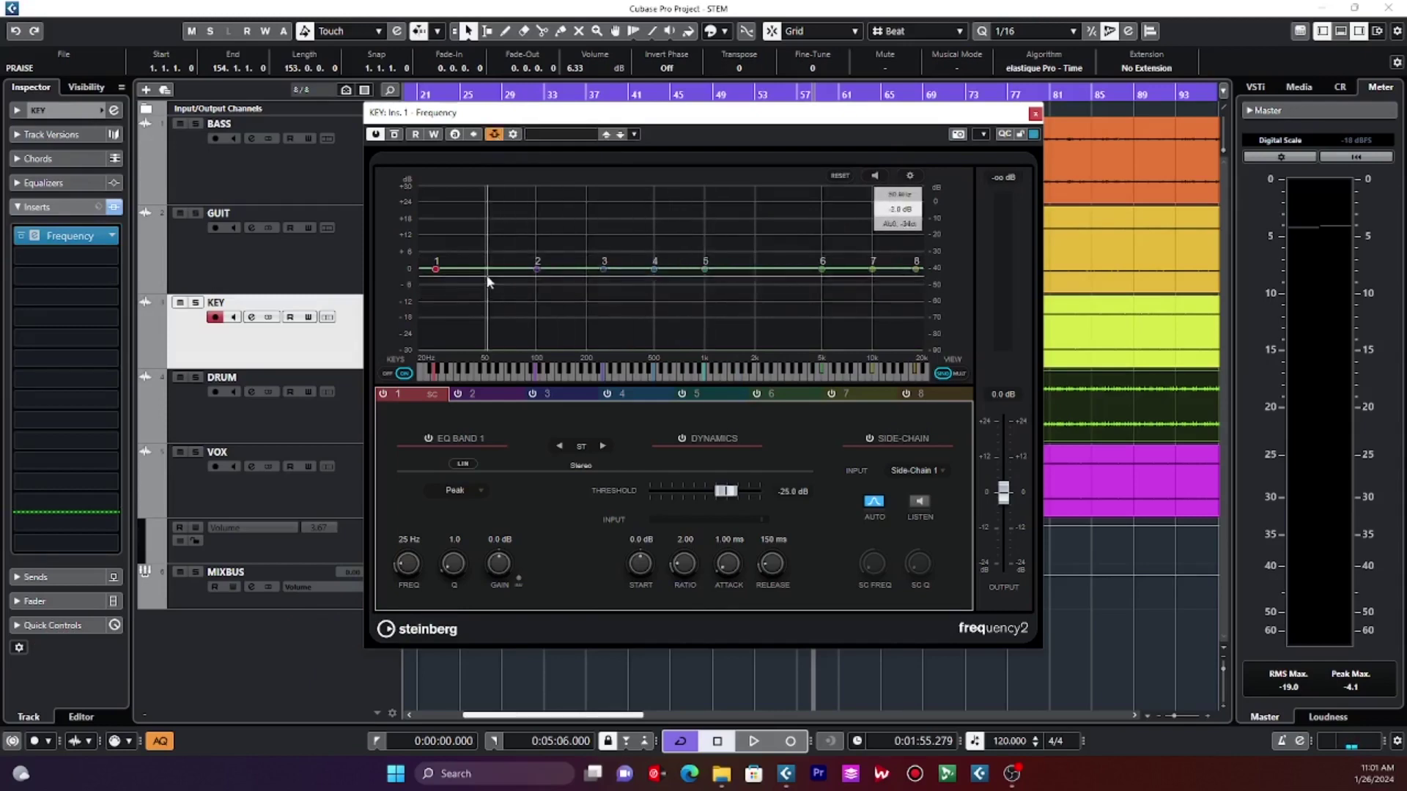
- Pull band 1 on the KEY track's Frequency to about 21 Hz and -20.6 dB, and set its threshold to about -54.9 dB
{"action": "left_click_drag", "start_coordinate": [436, 270], "coordinate": [422, 313]}
{"action": "left_click_drag", "start_coordinate": [494, 580], "coordinate": [495, 595]}
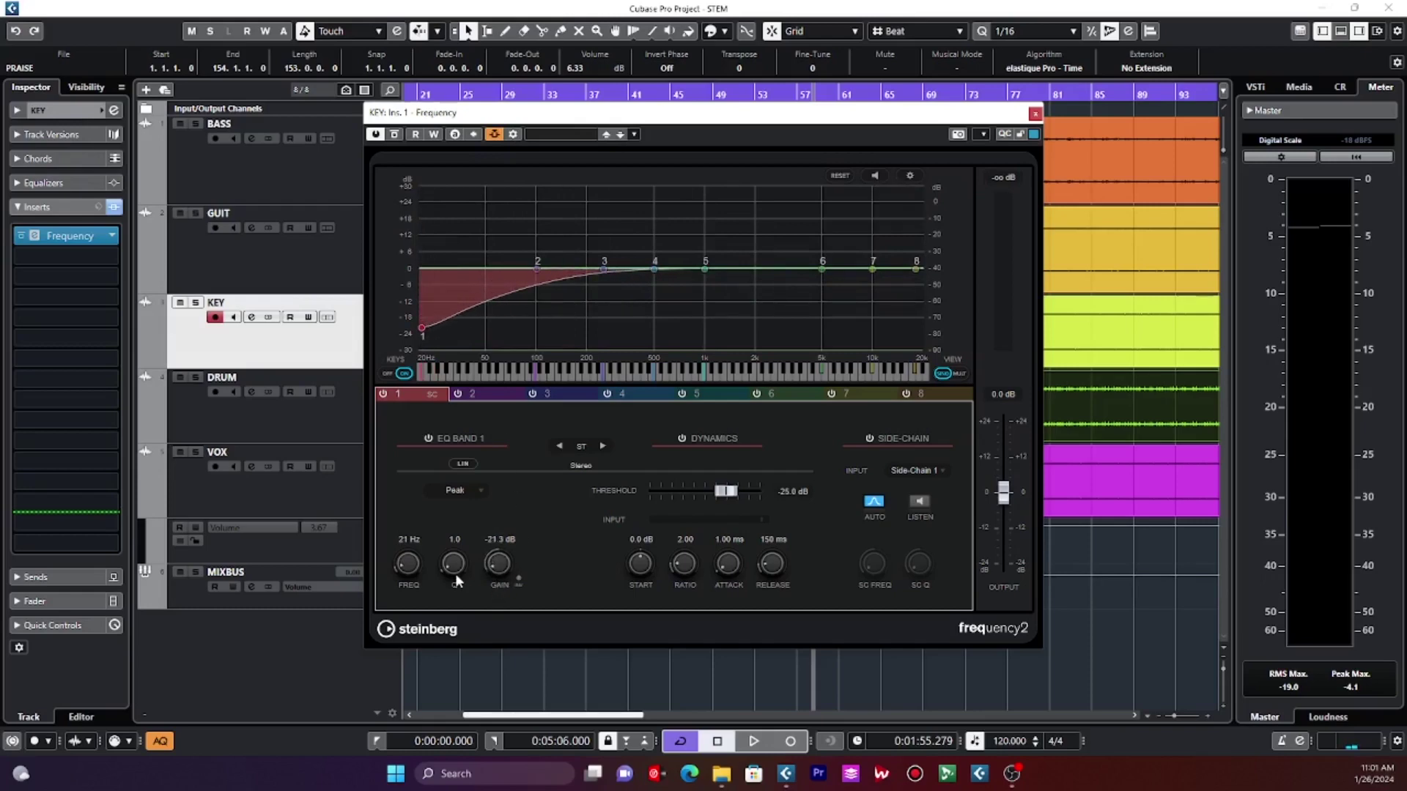
{"action": "scroll", "coordinate": [496, 575], "scroll_direction": "down", "scroll_amount": 1}
{"action": "scroll", "coordinate": [496, 575], "scroll_direction": "up", "scroll_amount": 1}
{"action": "scroll", "coordinate": [497, 570], "scroll_direction": "up", "scroll_amount": 1}
{"action": "left_click_drag", "start_coordinate": [722, 499], "coordinate": [683, 500]}
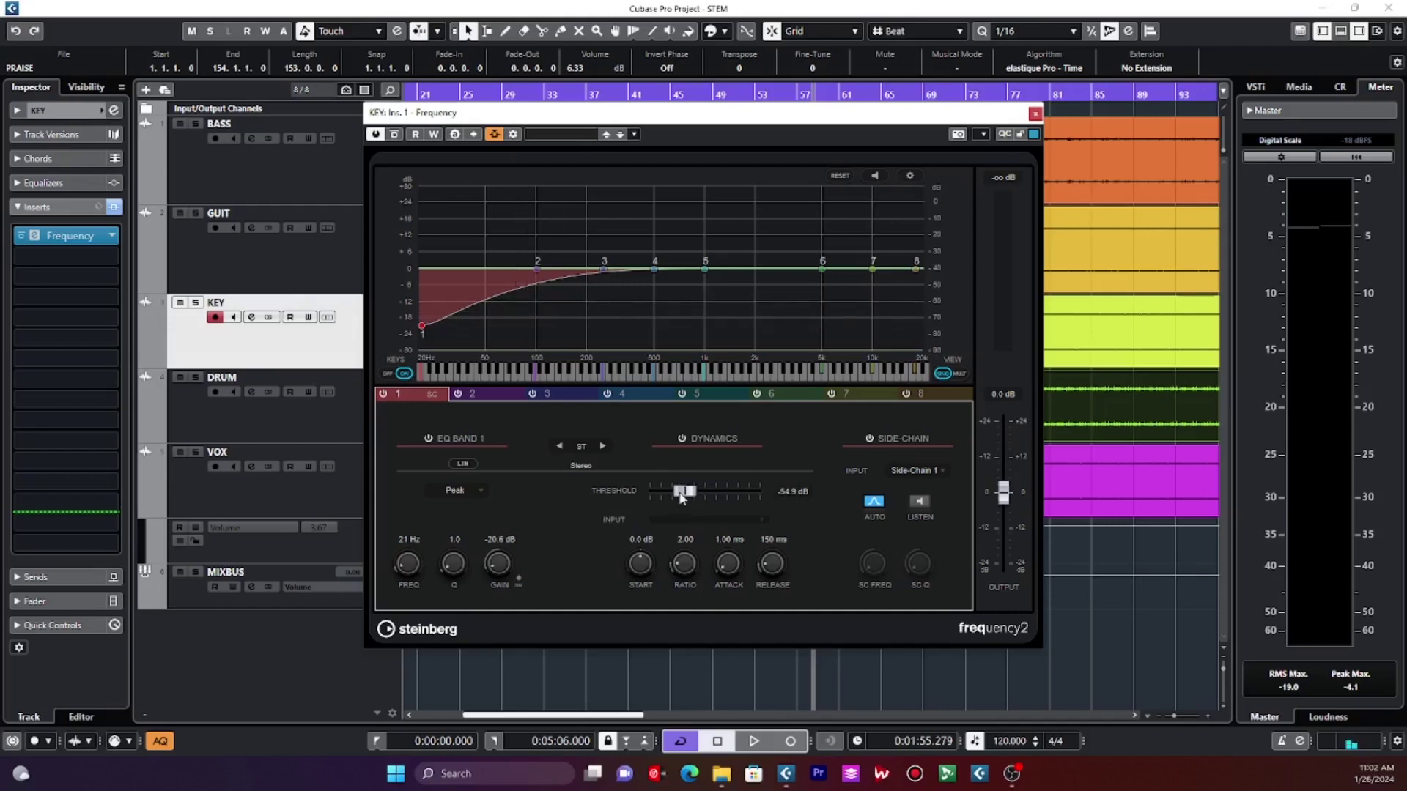
- Lower band 1's threshold to about -57.6 dB during playback and audition the BASS-triggered dip on the KEY track
{"action": "key", "text": "space"}
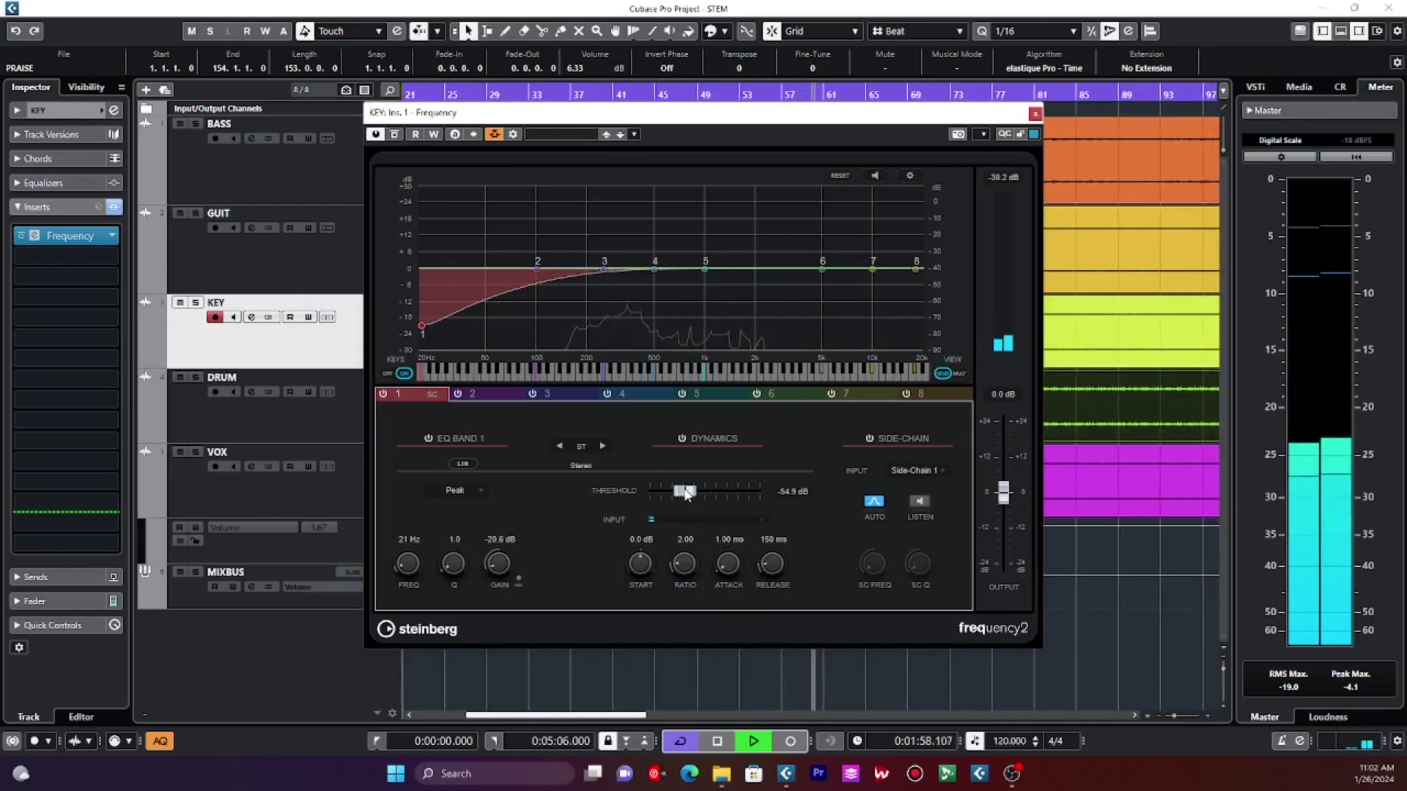
{"action": "key", "text": "space"}
{"action": "key", "text": "space"}
{"action": "left_click_drag", "start_coordinate": [686, 494], "coordinate": [682, 493]}
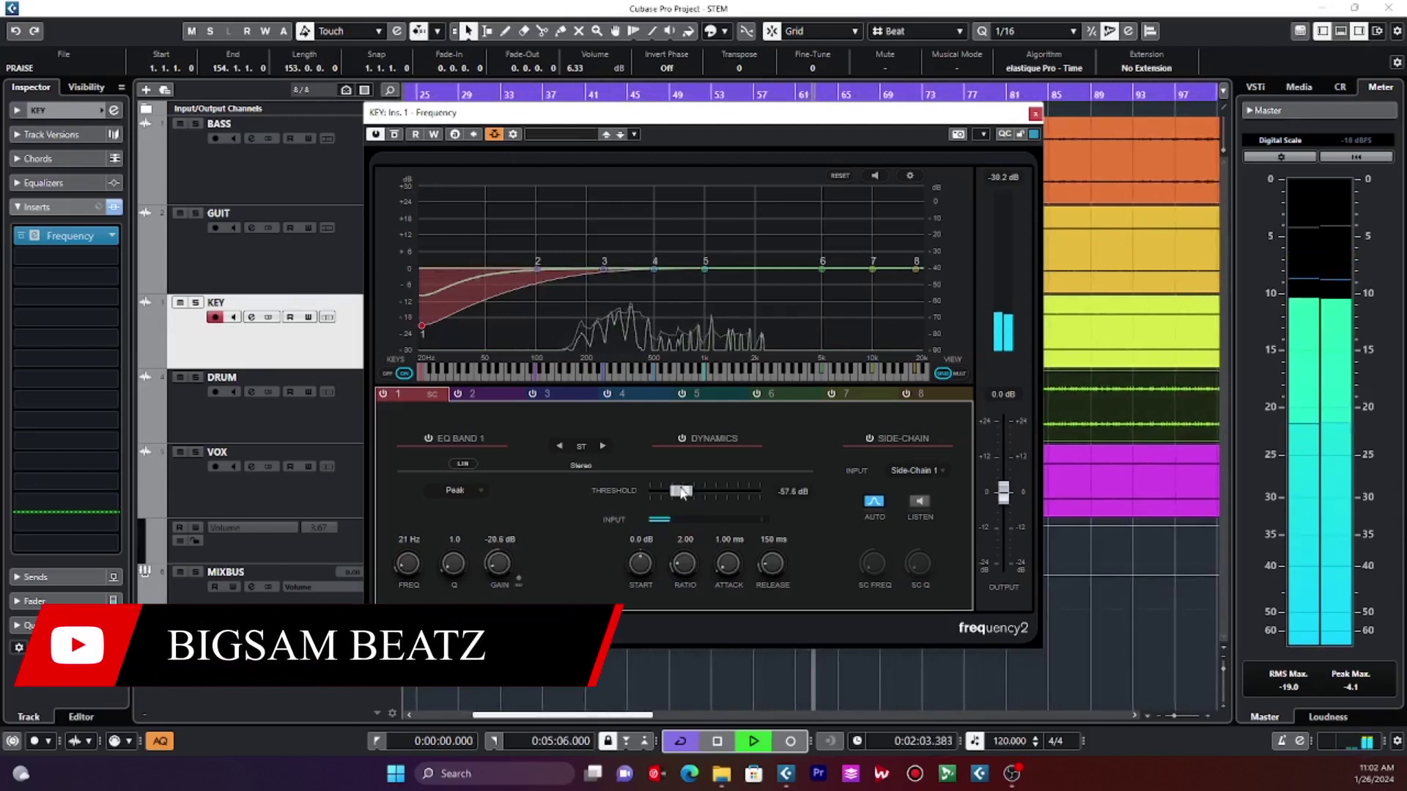
{"action": "key", "text": "space"}
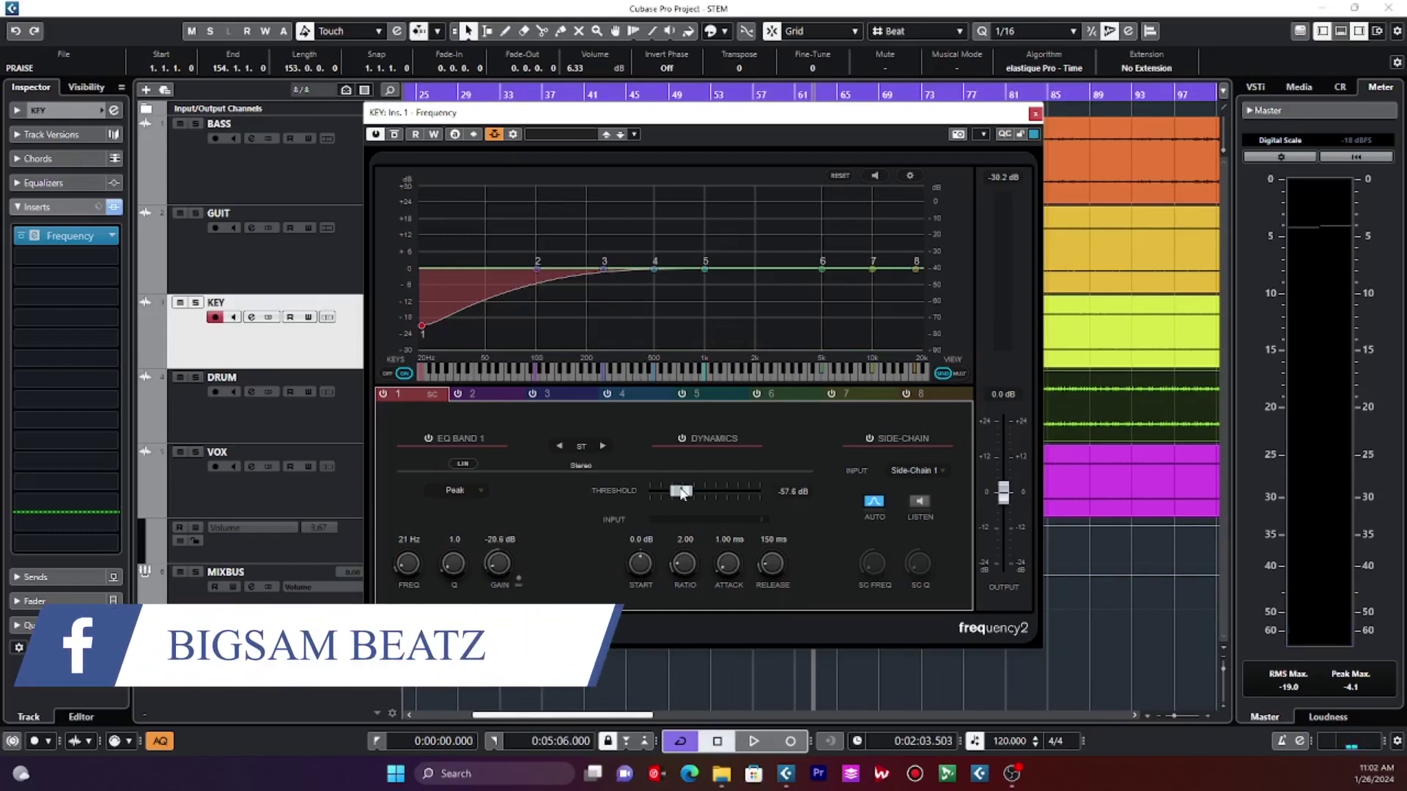
{"action": "key", "text": "space"}
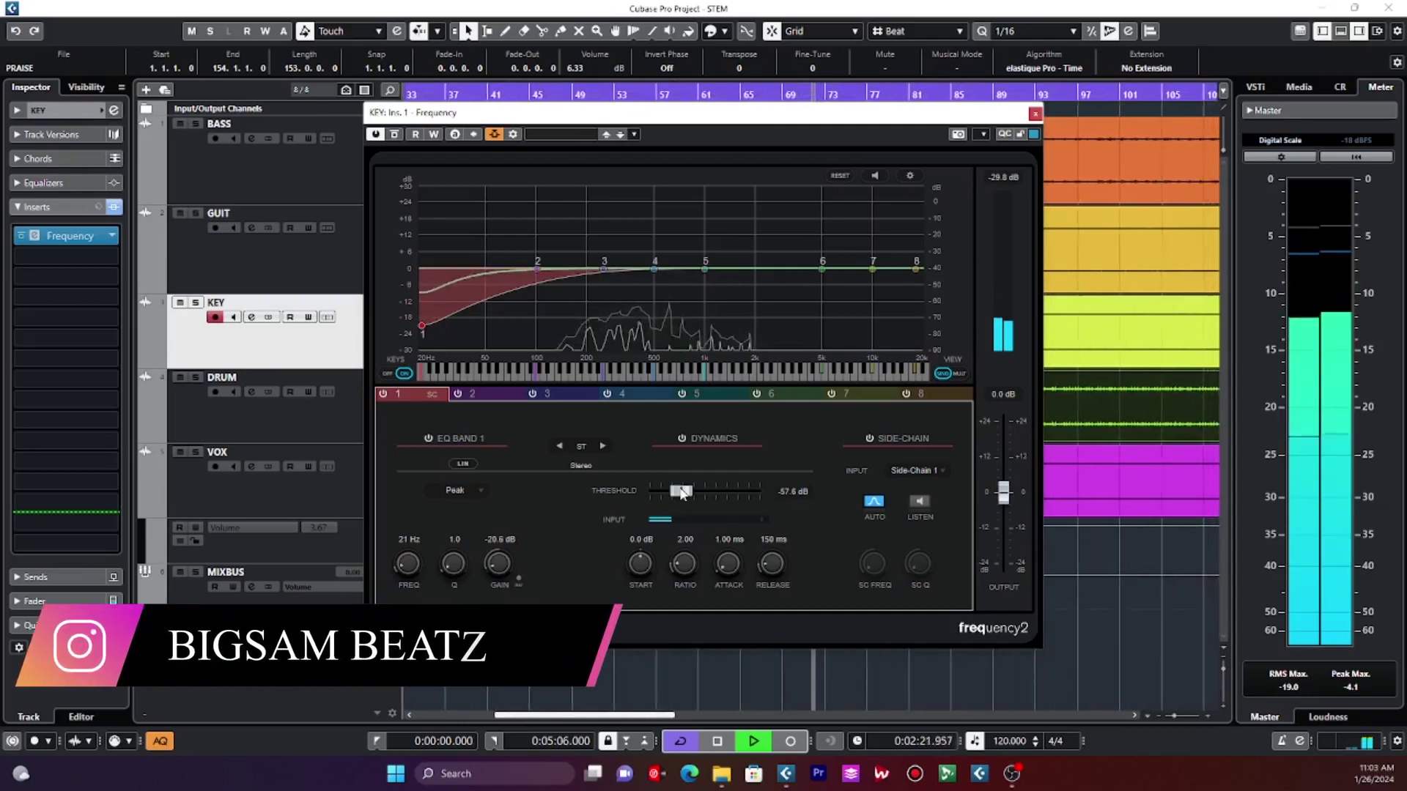
{"action": "key", "text": "space"}
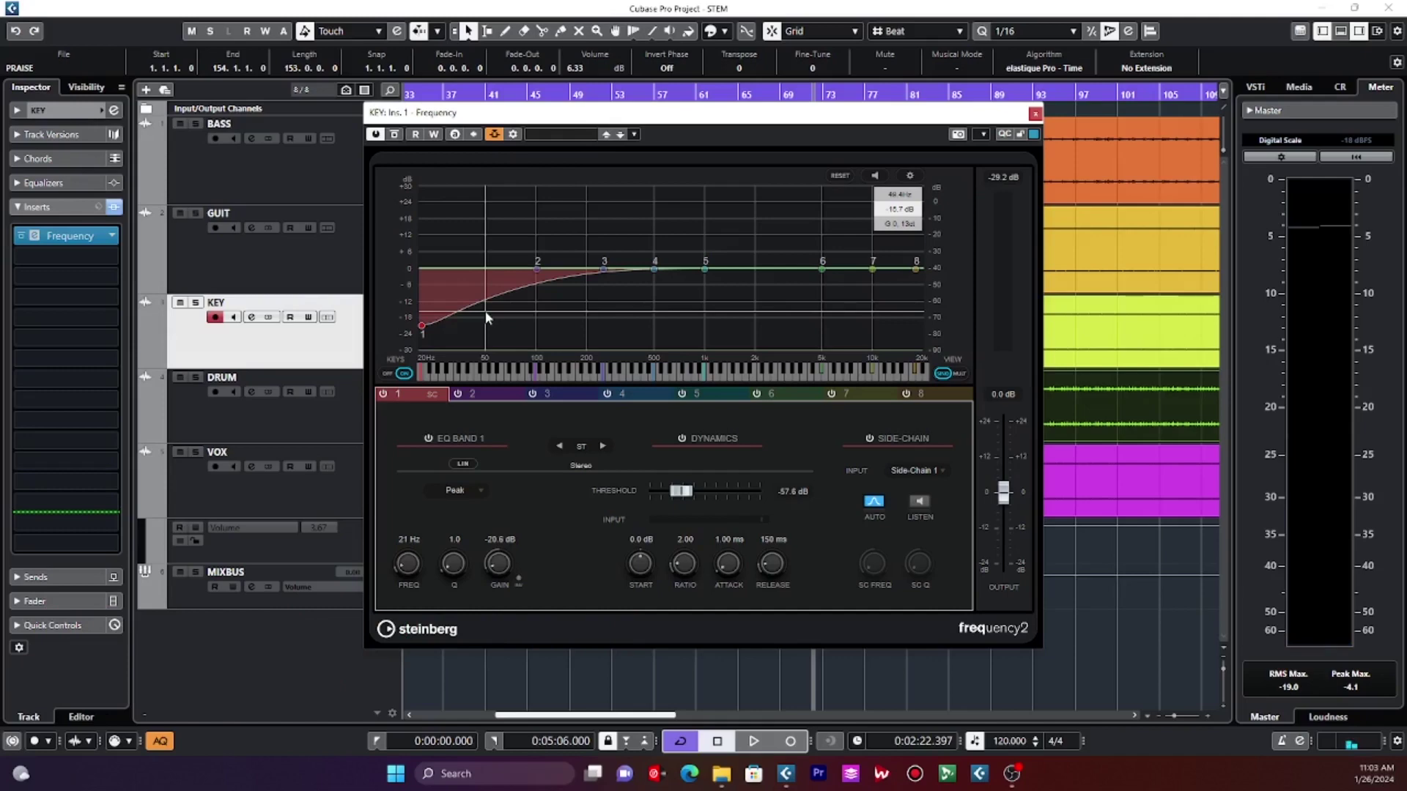
{"action": "key", "text": "space"}
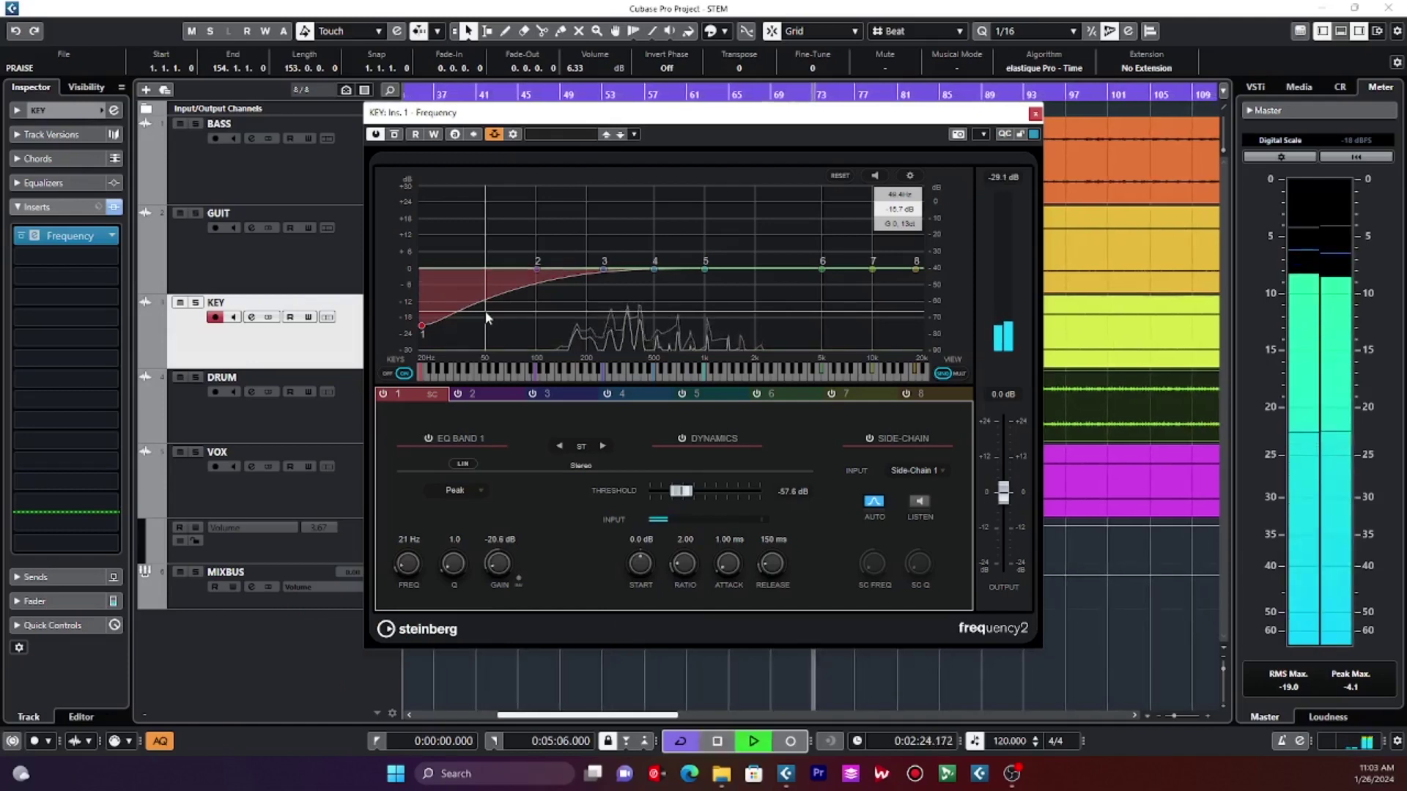
{"action": "key", "text": "space"}
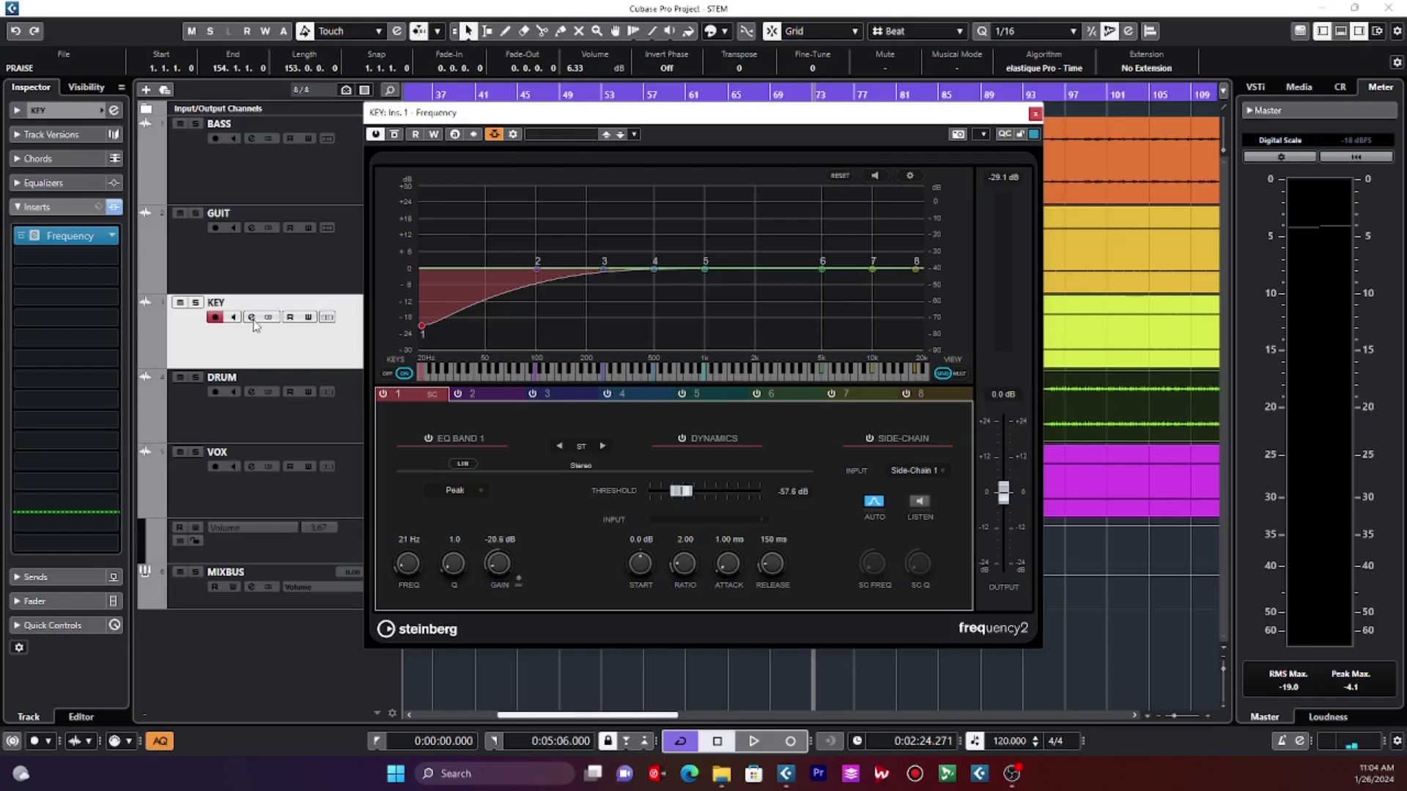
- View the side-chain inputs available to band 1 on the KEY track's Frequency
{"action": "left_click", "coordinate": [915, 470]}
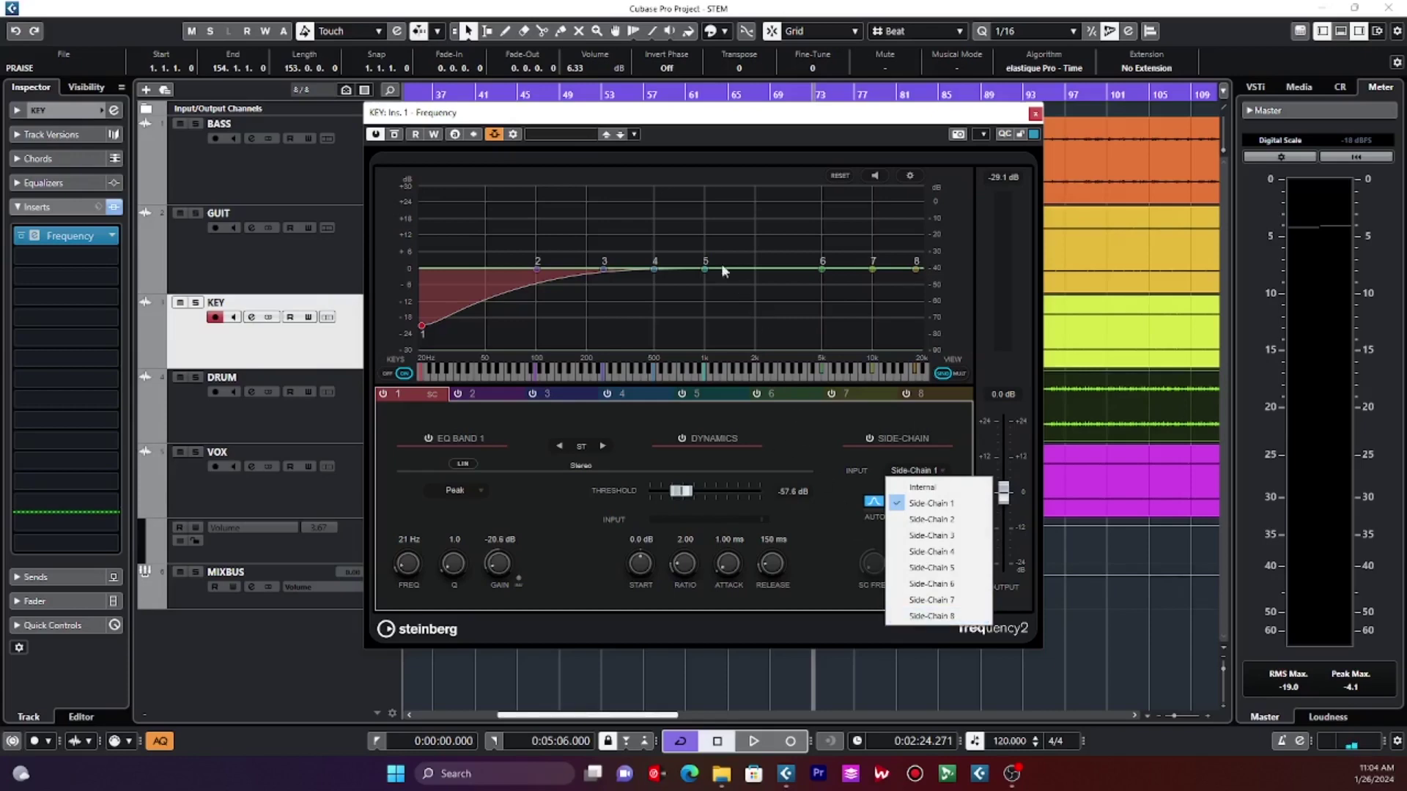
{"action": "left_click", "coordinate": [689, 107]}
{"action": "key", "text": "space"}
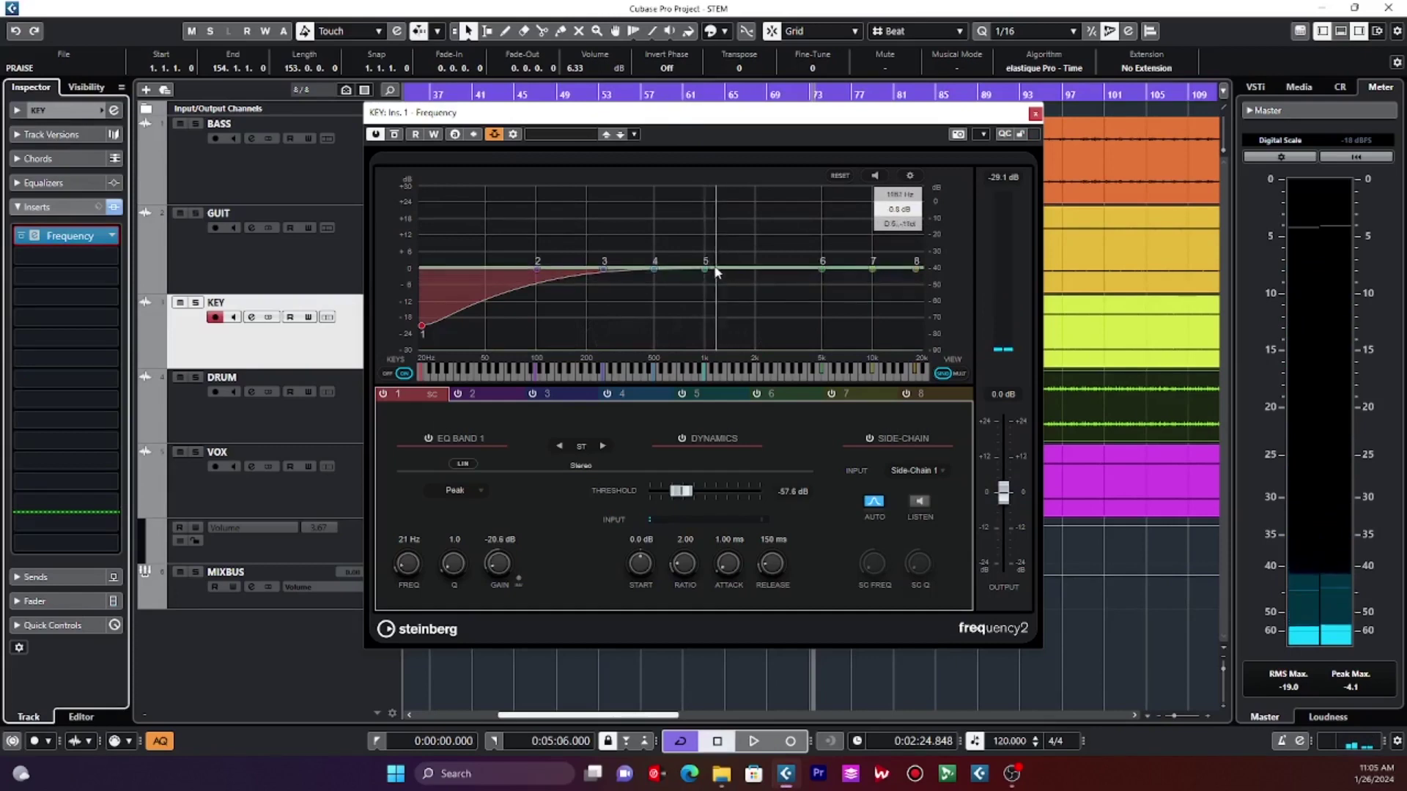
- Enable dynamics on band 5, set its side-chain input to Side-Chain 2 and its threshold to about -45.9 dB
{"action": "left_click", "coordinate": [724, 397]}
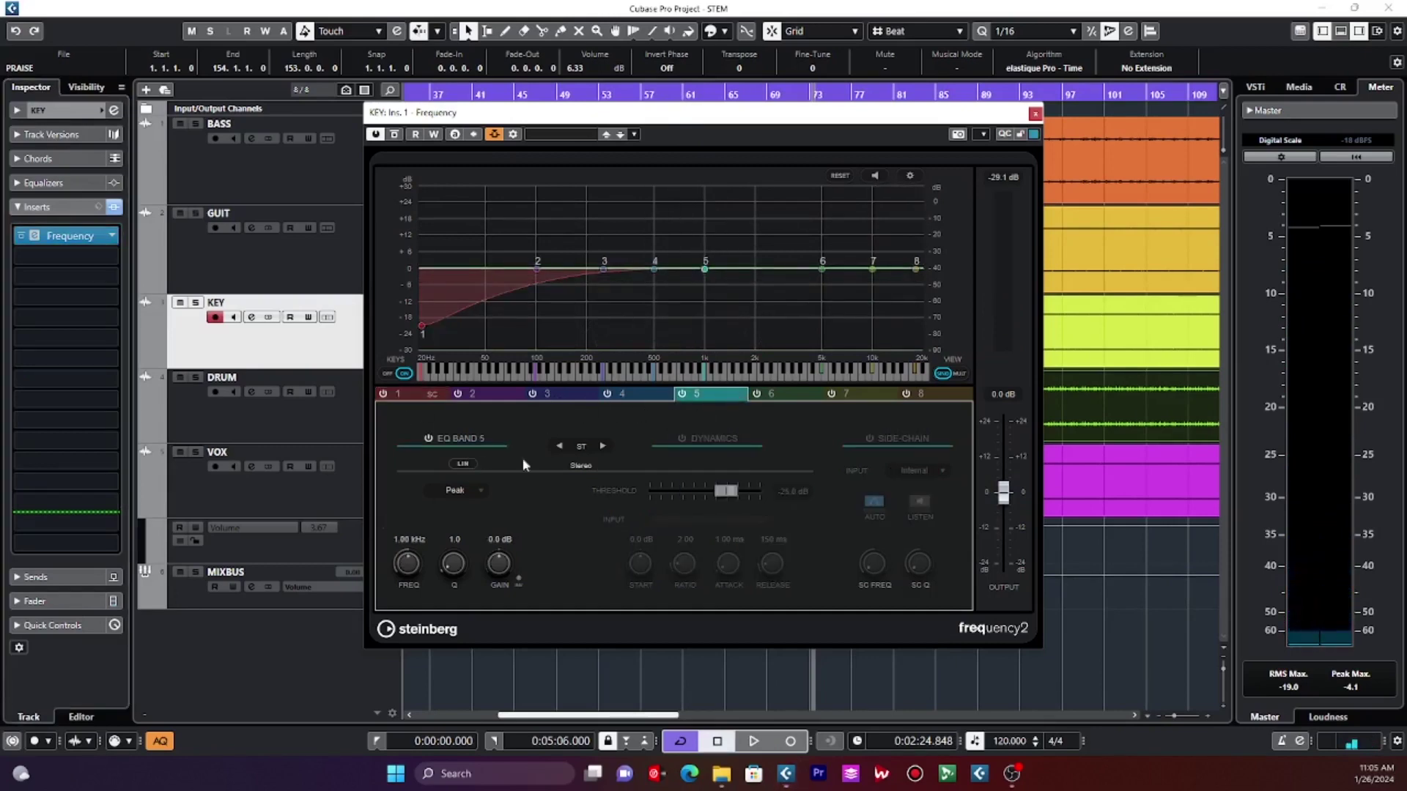
{"action": "left_click", "coordinate": [681, 438]}
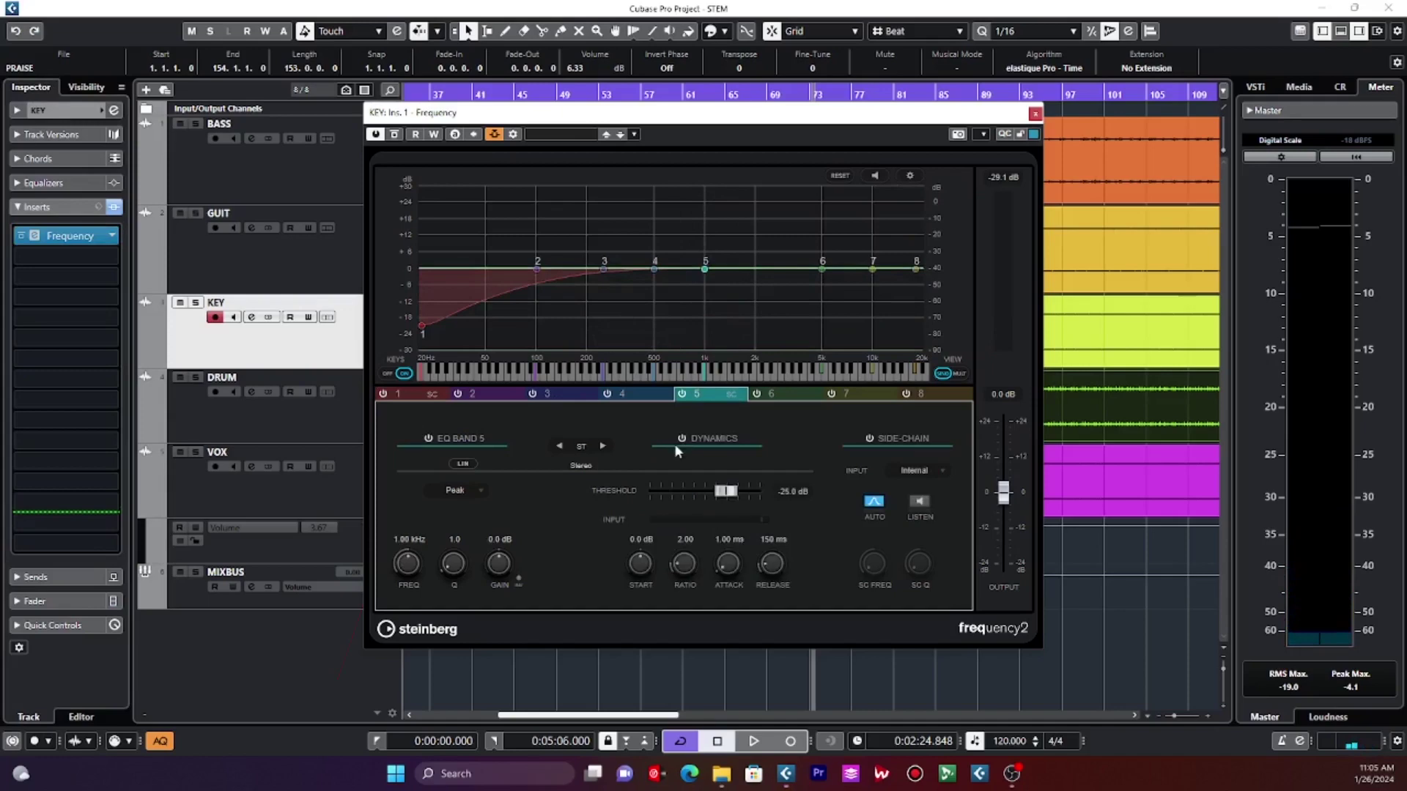
{"action": "left_click", "coordinate": [920, 476]}
{"action": "left_click", "coordinate": [926, 519]}
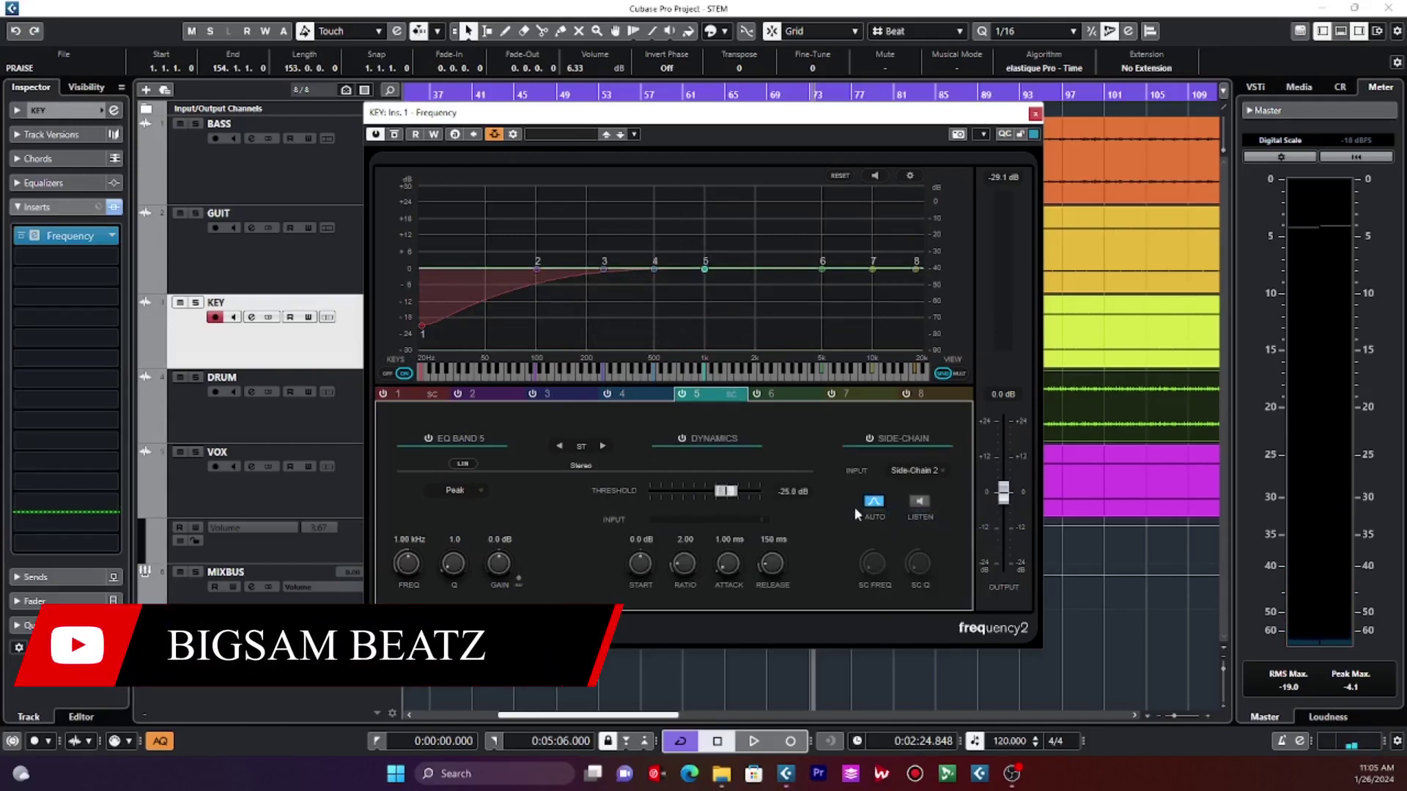
{"action": "left_click_drag", "start_coordinate": [753, 489], "coordinate": [724, 489]}
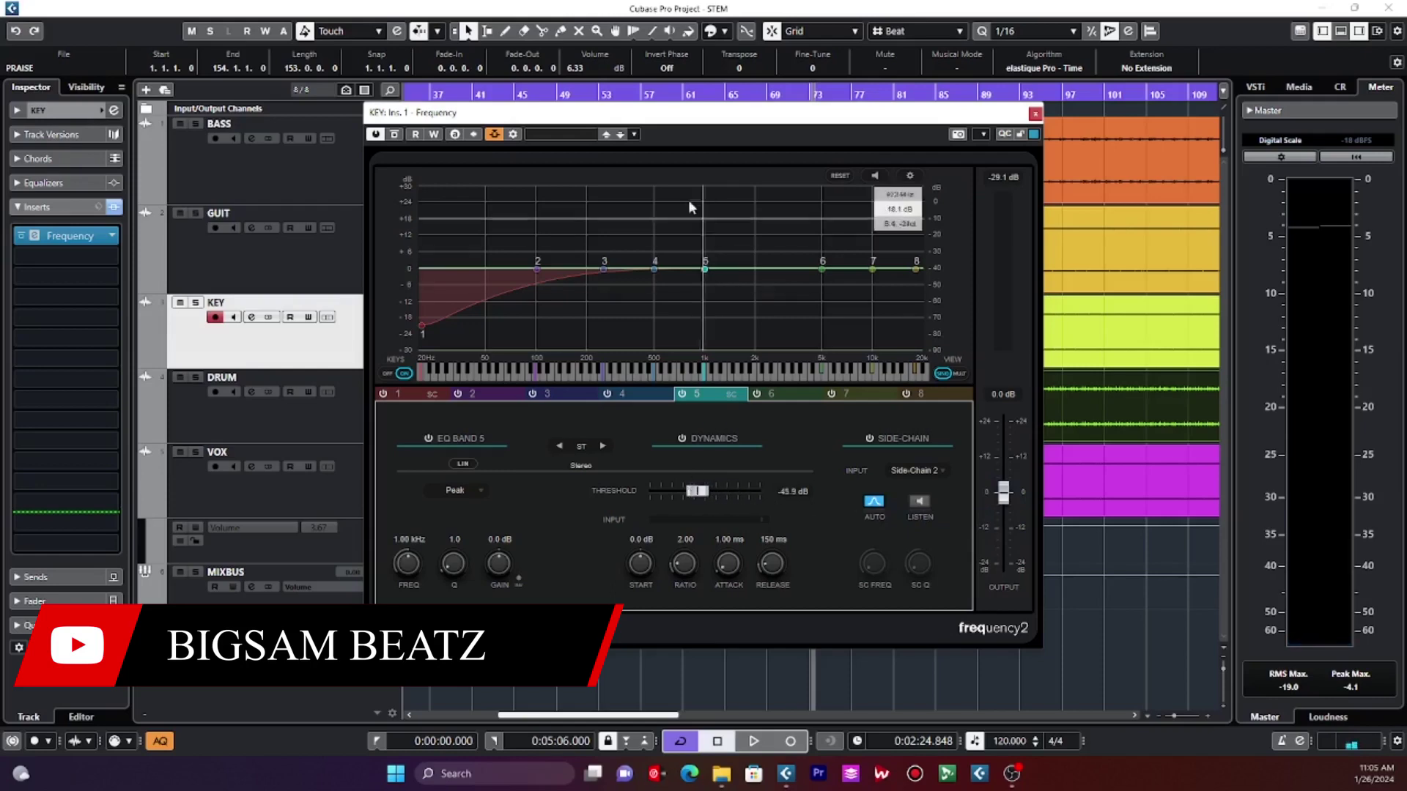
- Add VOX as the source for side-chain input 2 on the KEY track's Frequency
{"action": "left_click", "coordinate": [513, 134]}
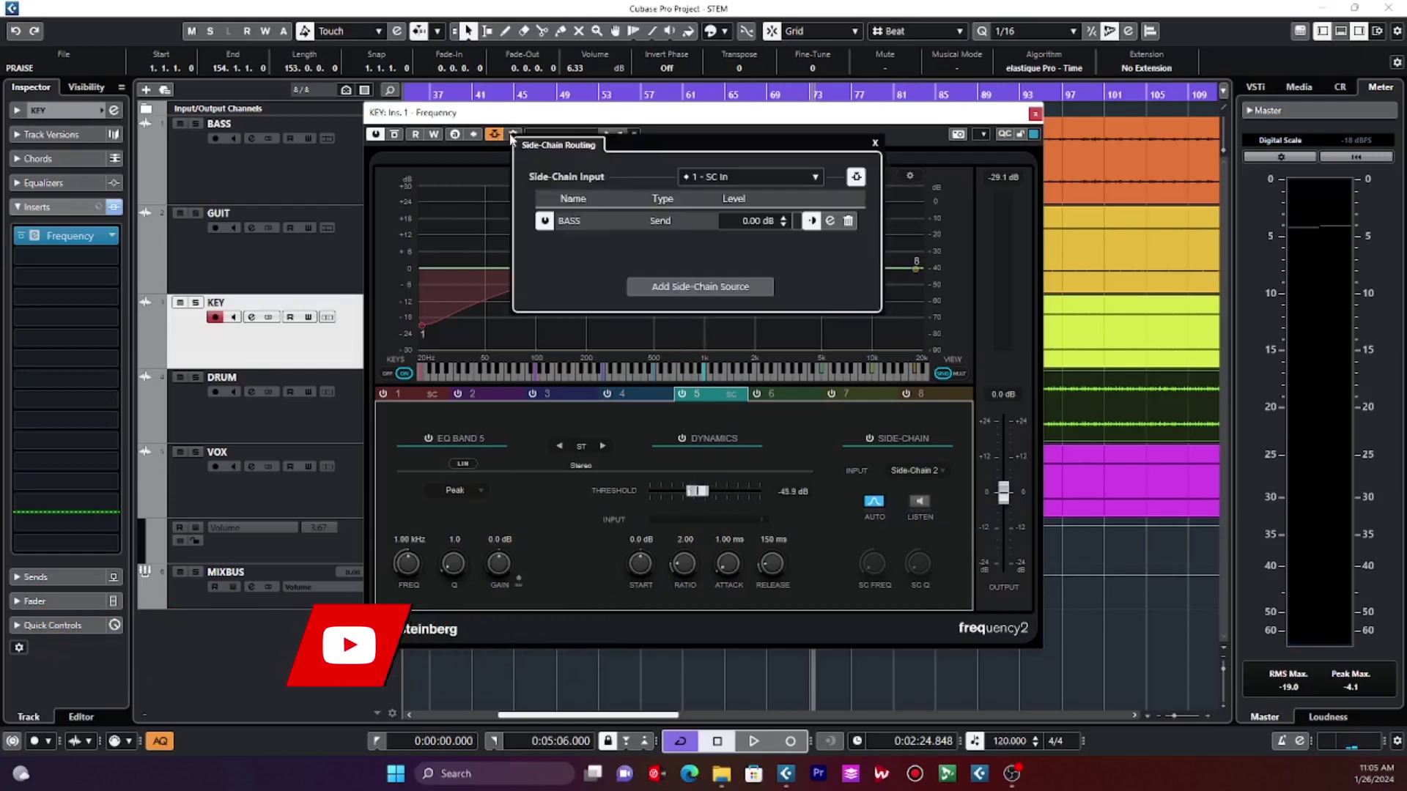
{"action": "left_click", "coordinate": [738, 177]}
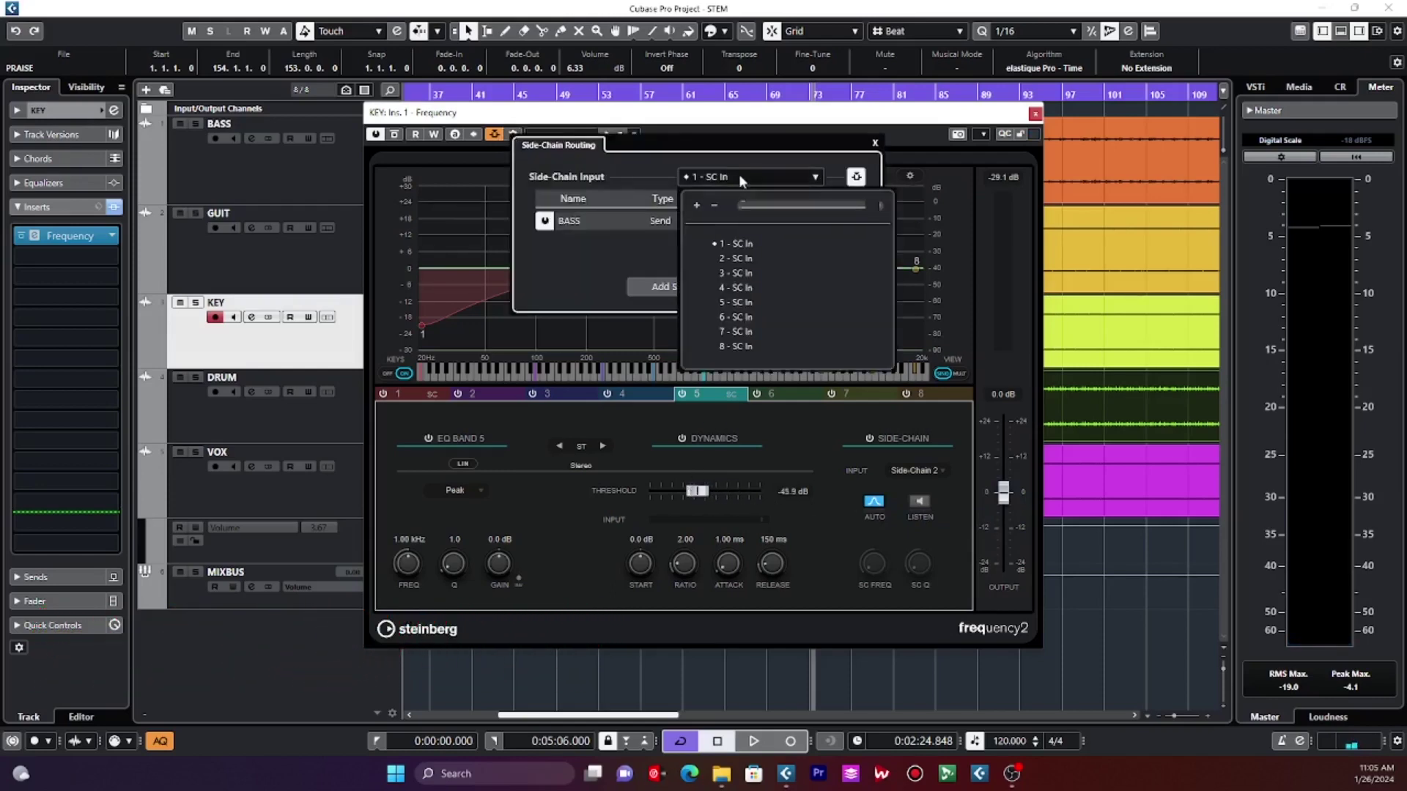
{"action": "left_click", "coordinate": [741, 262]}
{"action": "left_click", "coordinate": [725, 282]}
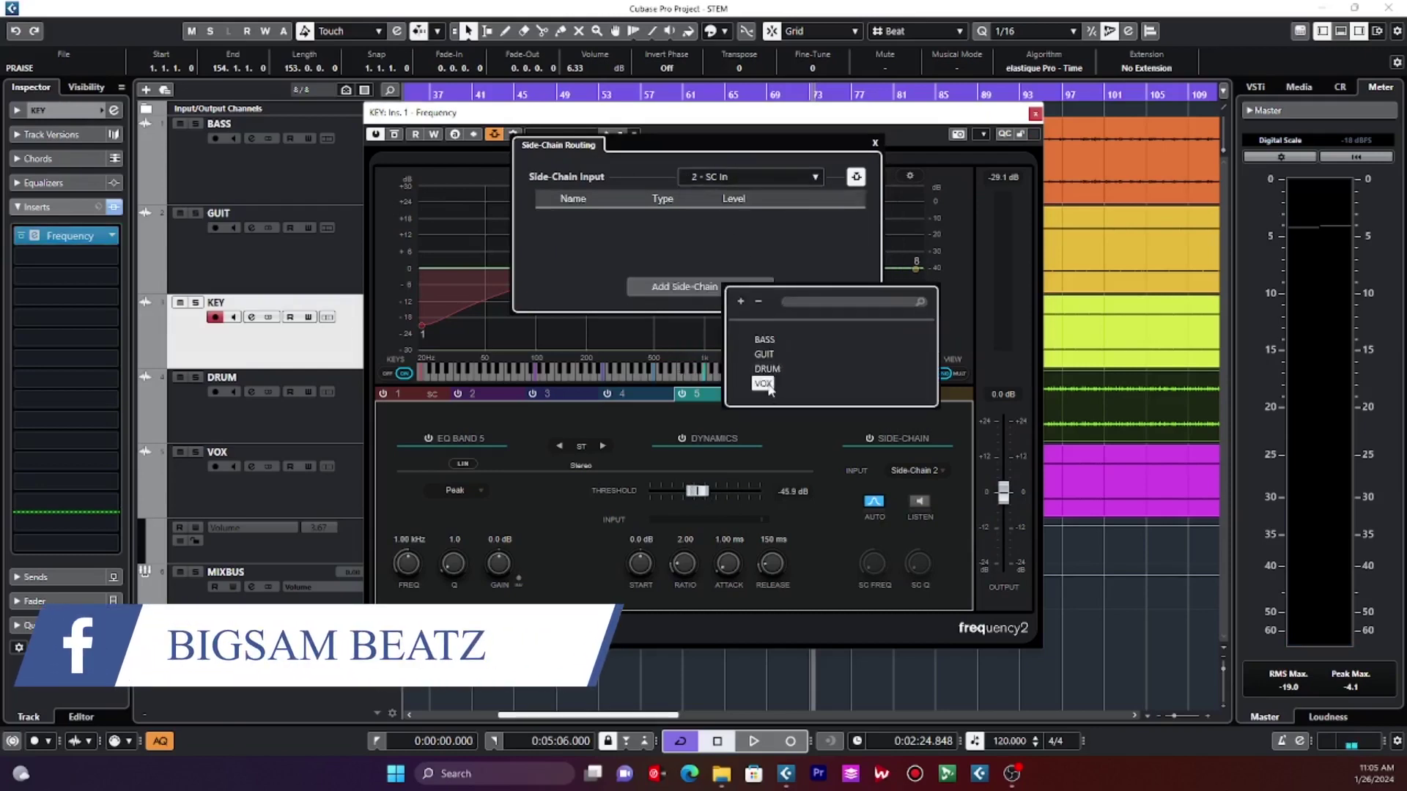
{"action": "left_click", "coordinate": [762, 384]}
{"action": "left_click", "coordinate": [812, 221]}
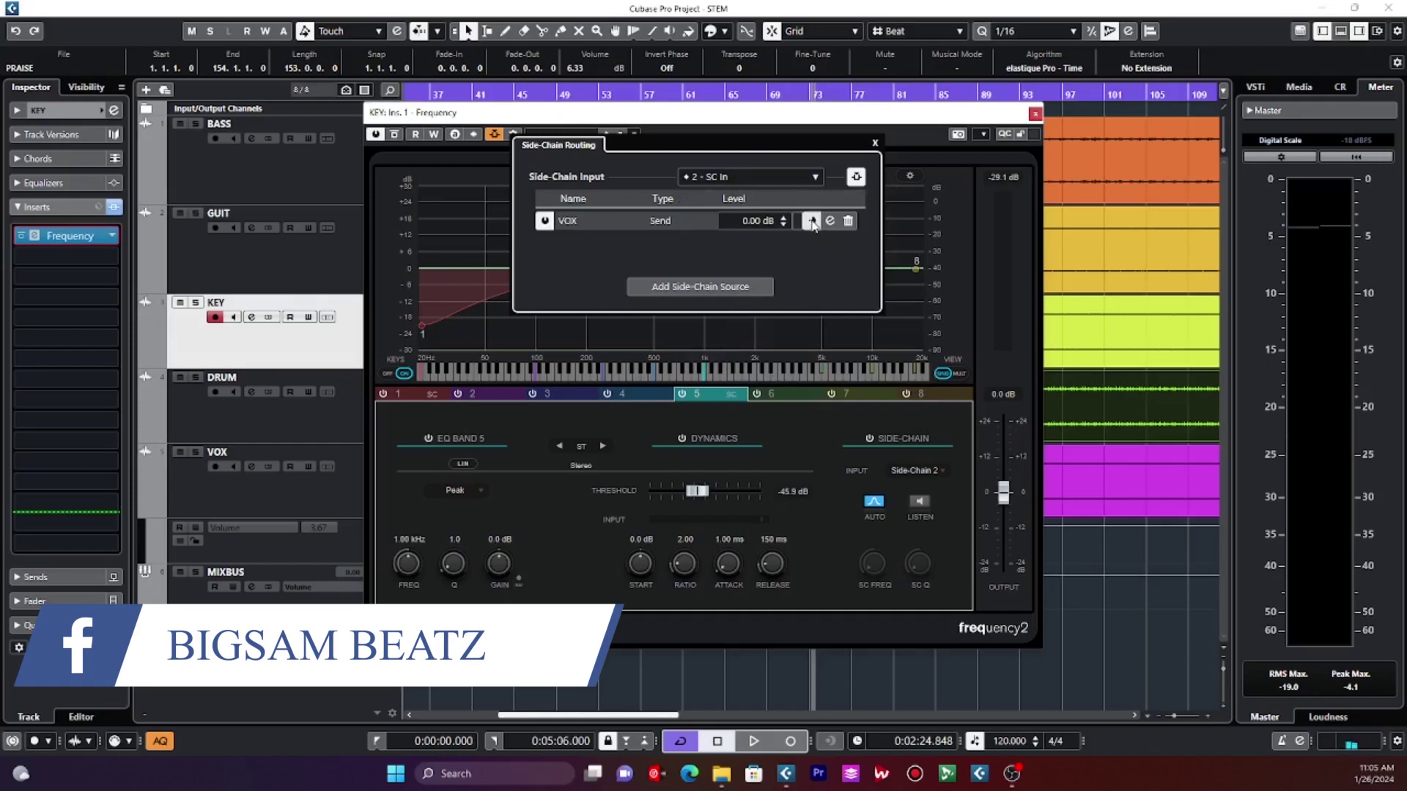
{"action": "left_click", "coordinate": [535, 119]}
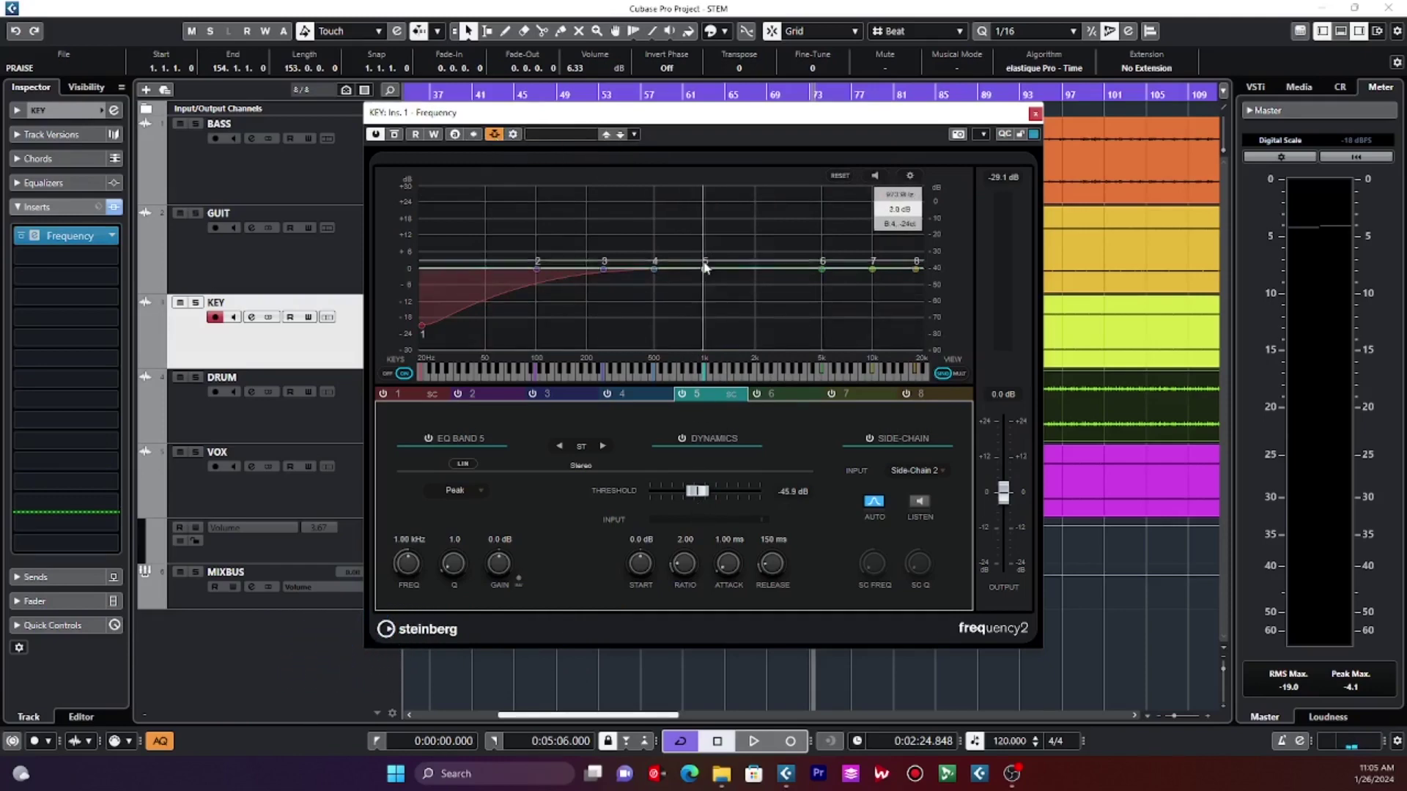
- Pull band 5 to about 974 Hz and -11.4 dB, and lower its threshold to about -59.7 dB during playback
{"action": "left_click_drag", "start_coordinate": [705, 269], "coordinate": [704, 306]}
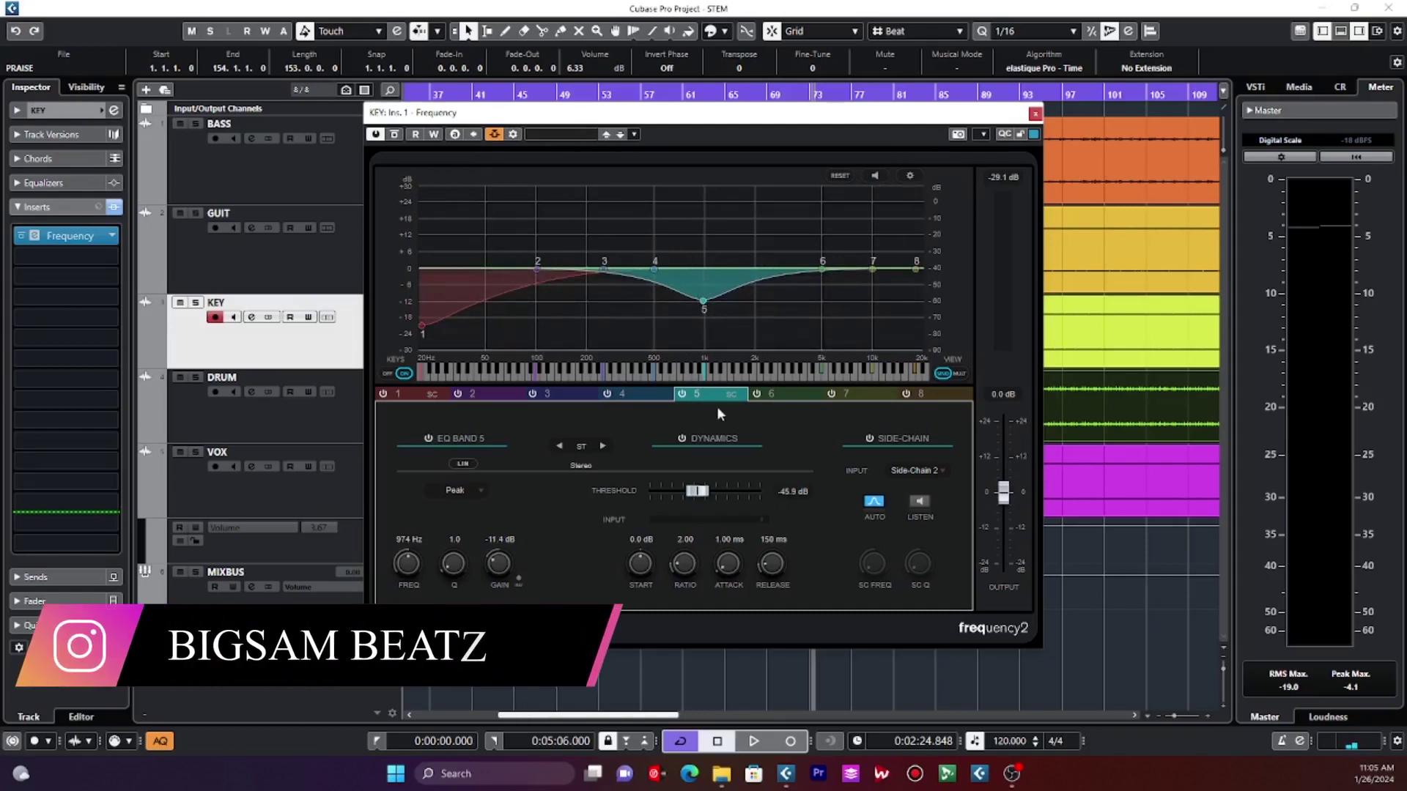
{"action": "left_click_drag", "start_coordinate": [700, 492], "coordinate": [684, 492]}
{"action": "key", "text": "space"}
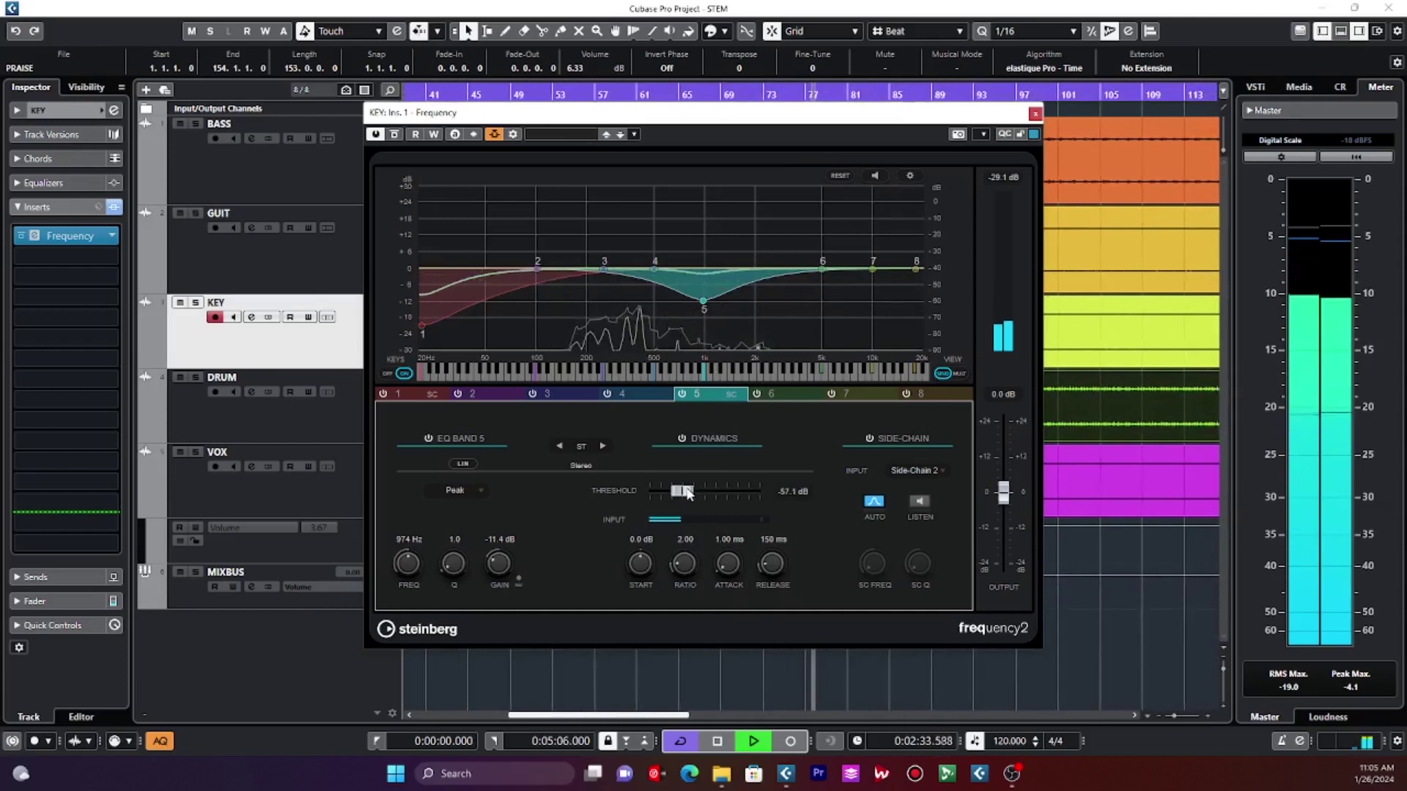
{"action": "left_click_drag", "start_coordinate": [693, 492], "coordinate": [687, 493]}
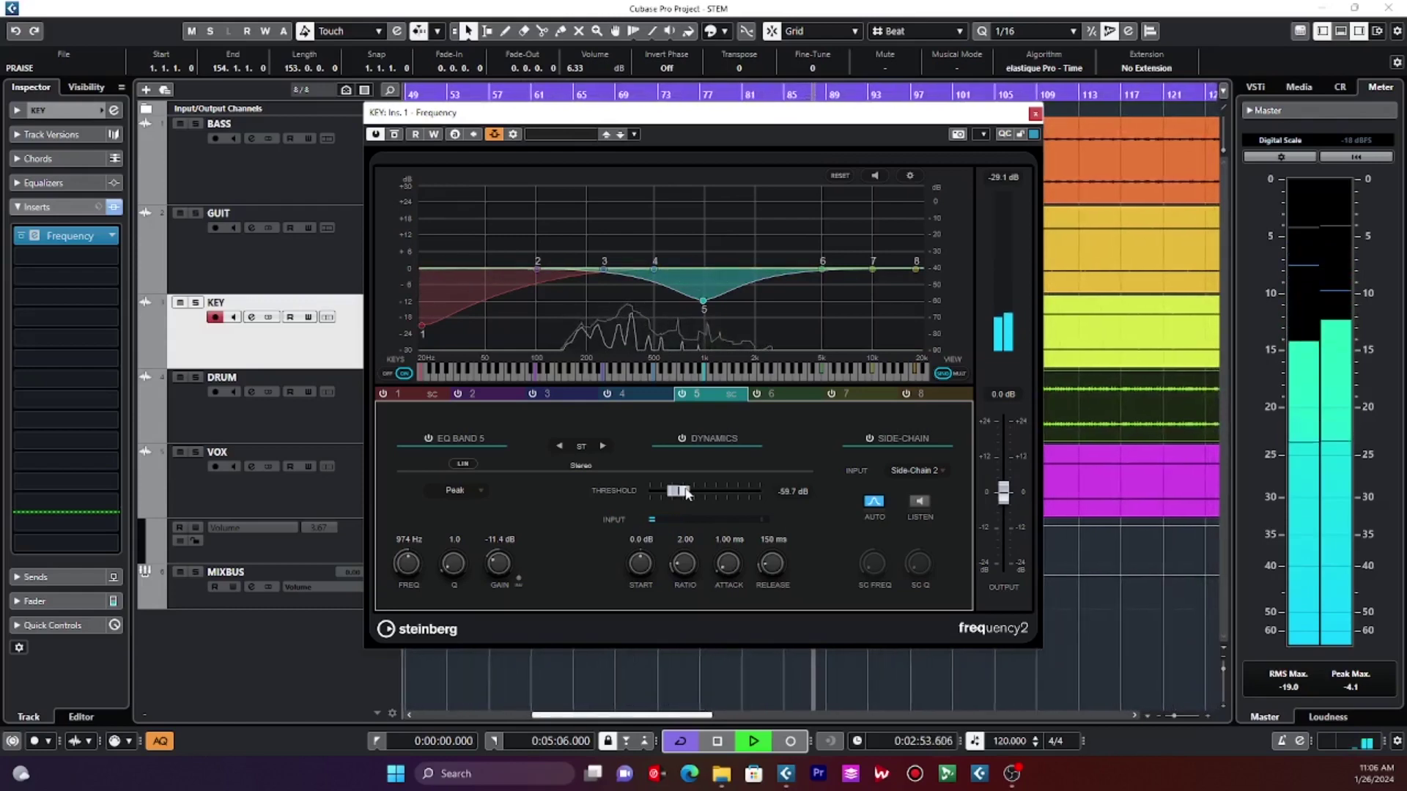
- Listen briefly to band 5's side-chain signal, and close the KEY track's Frequency window
{"action": "left_click", "coordinate": [920, 502]}
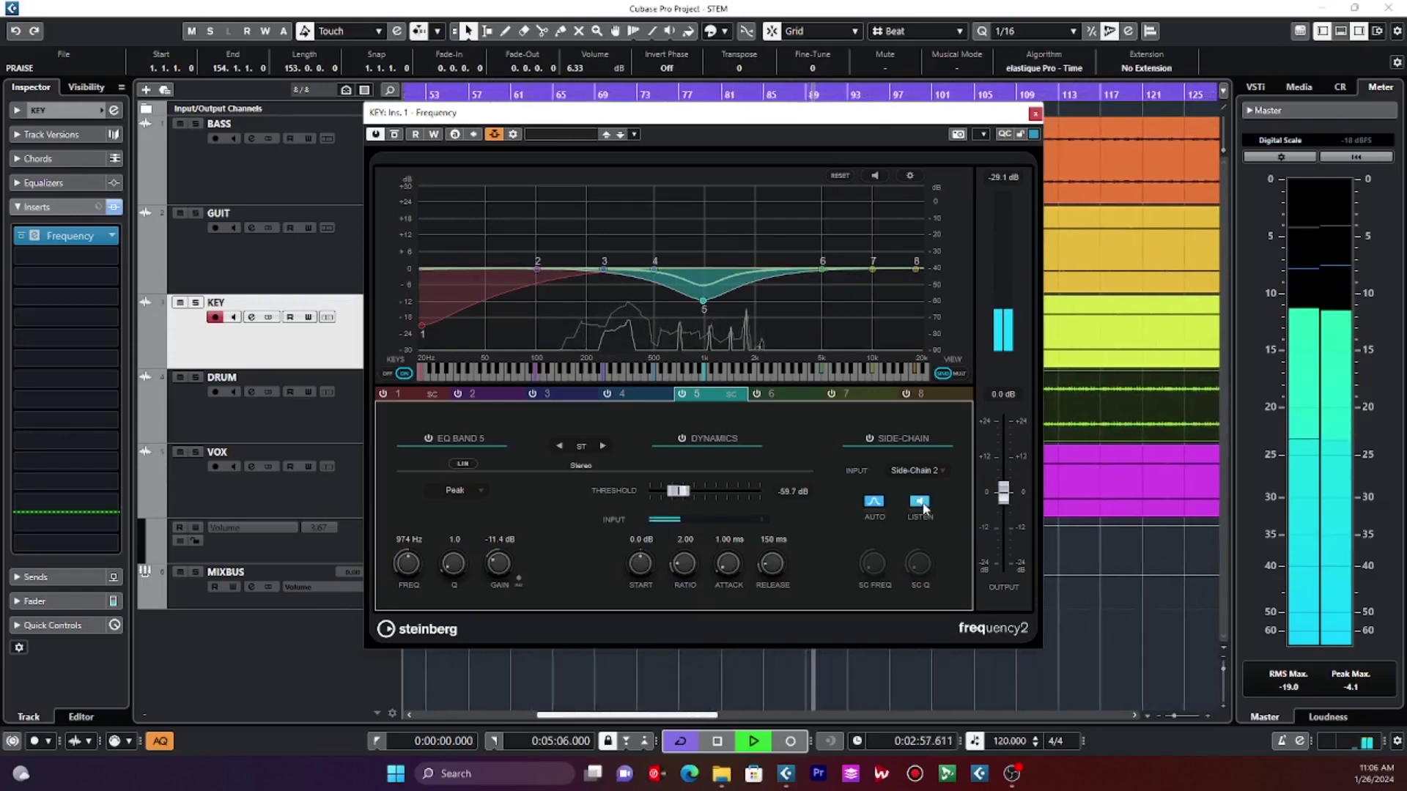
{"action": "left_click", "coordinate": [917, 503]}
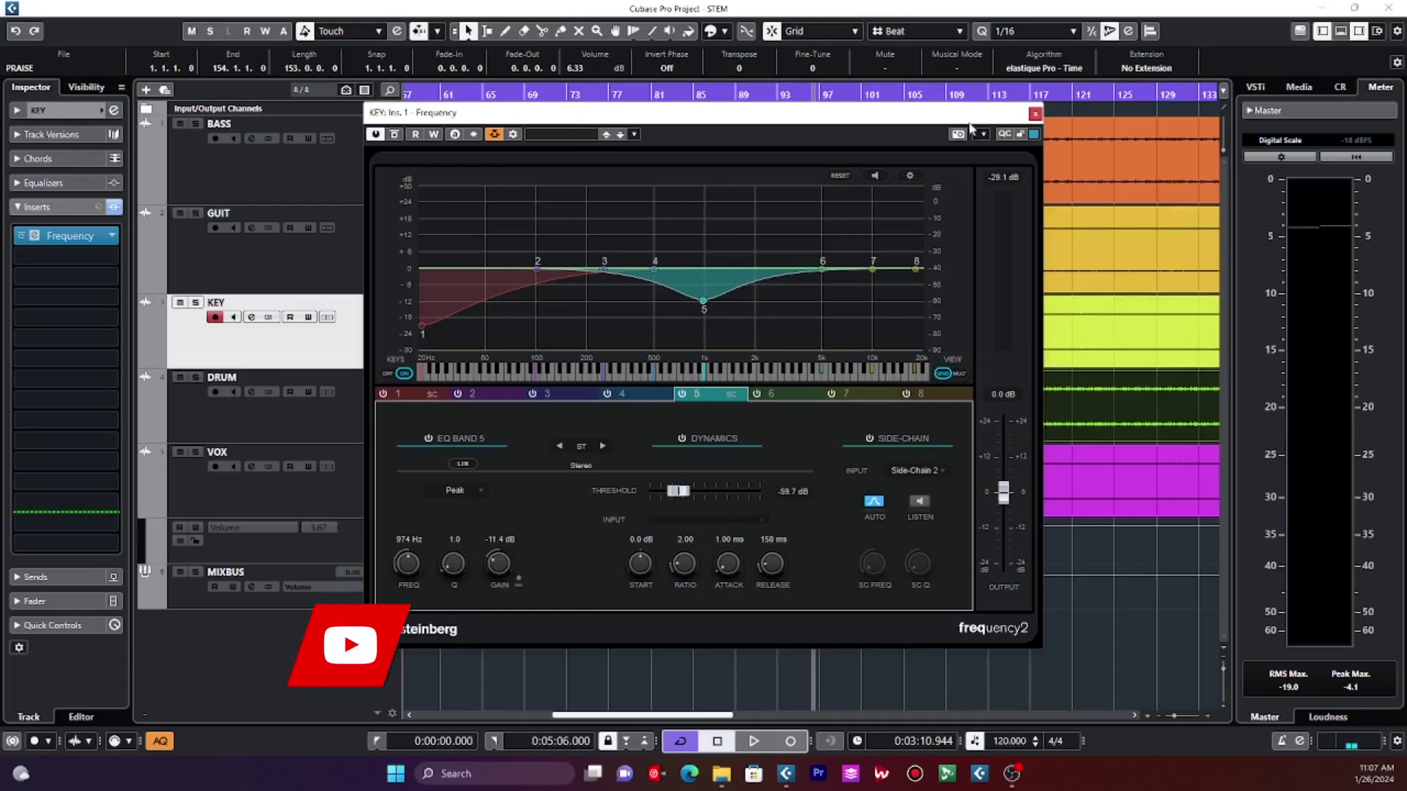
{"action": "left_click", "coordinate": [1035, 115]}
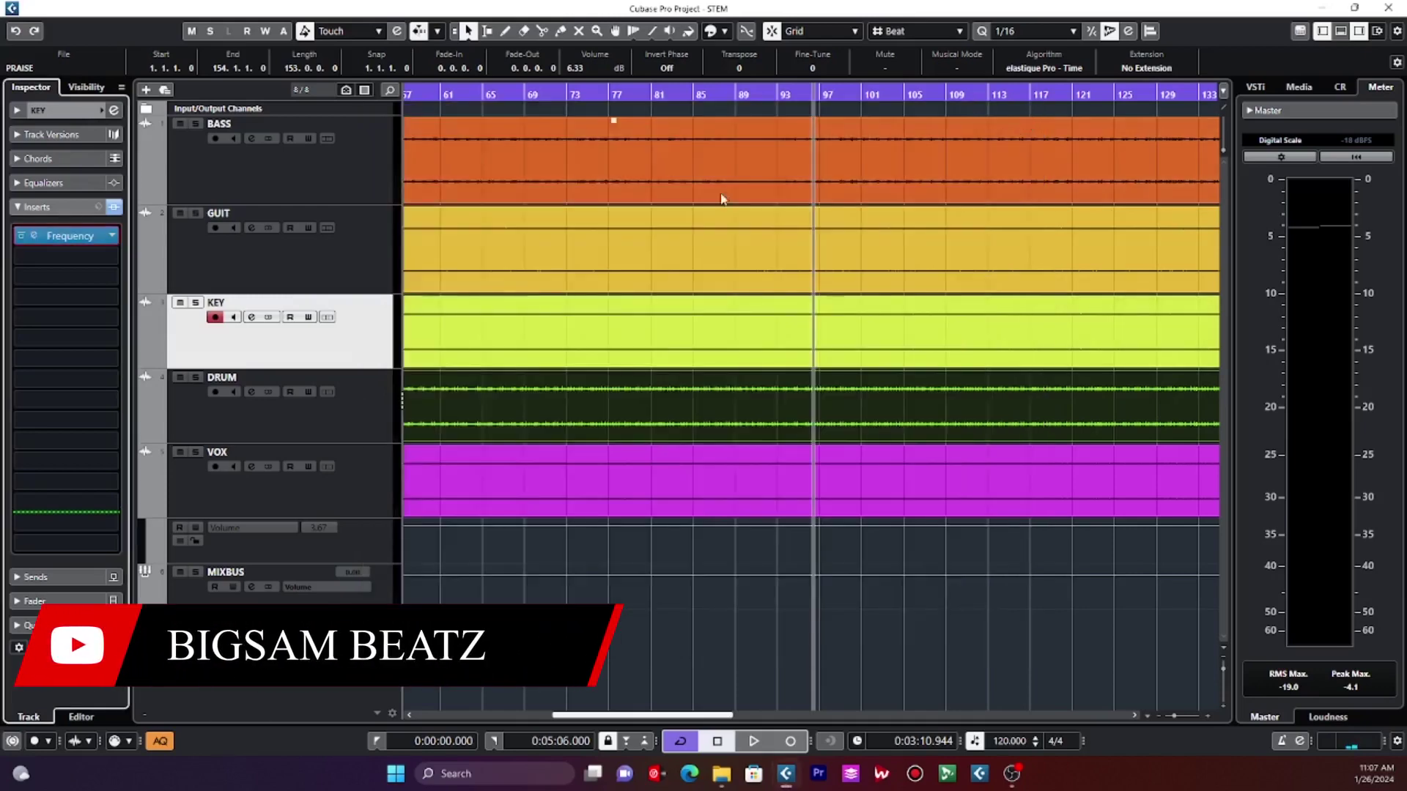
- Play the full mix from about 2:42.5 and mute the VOX track to compare the other tracks without it
{"action": "left_click_drag", "start_coordinate": [663, 98], "coordinate": [664, 73]}
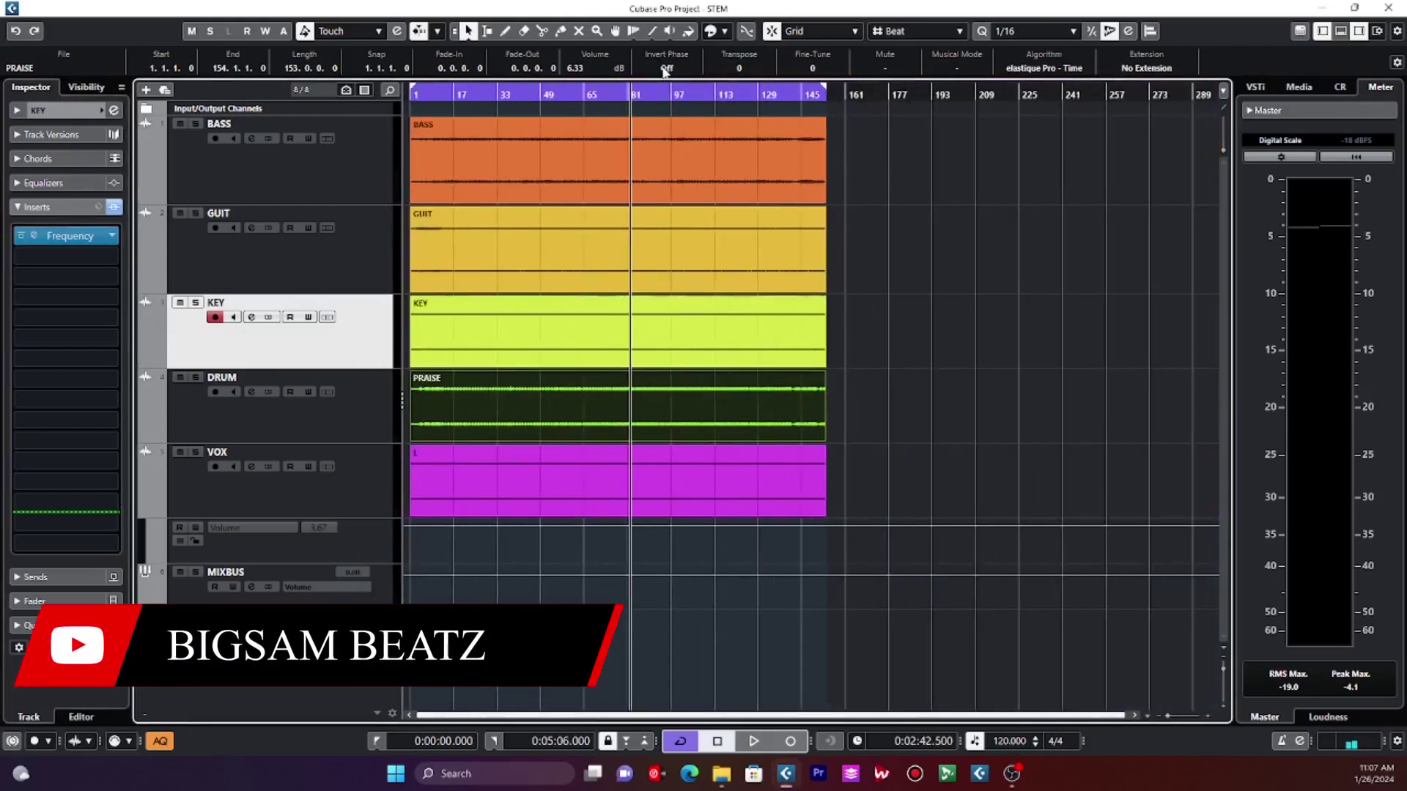
{"action": "key", "text": "space"}
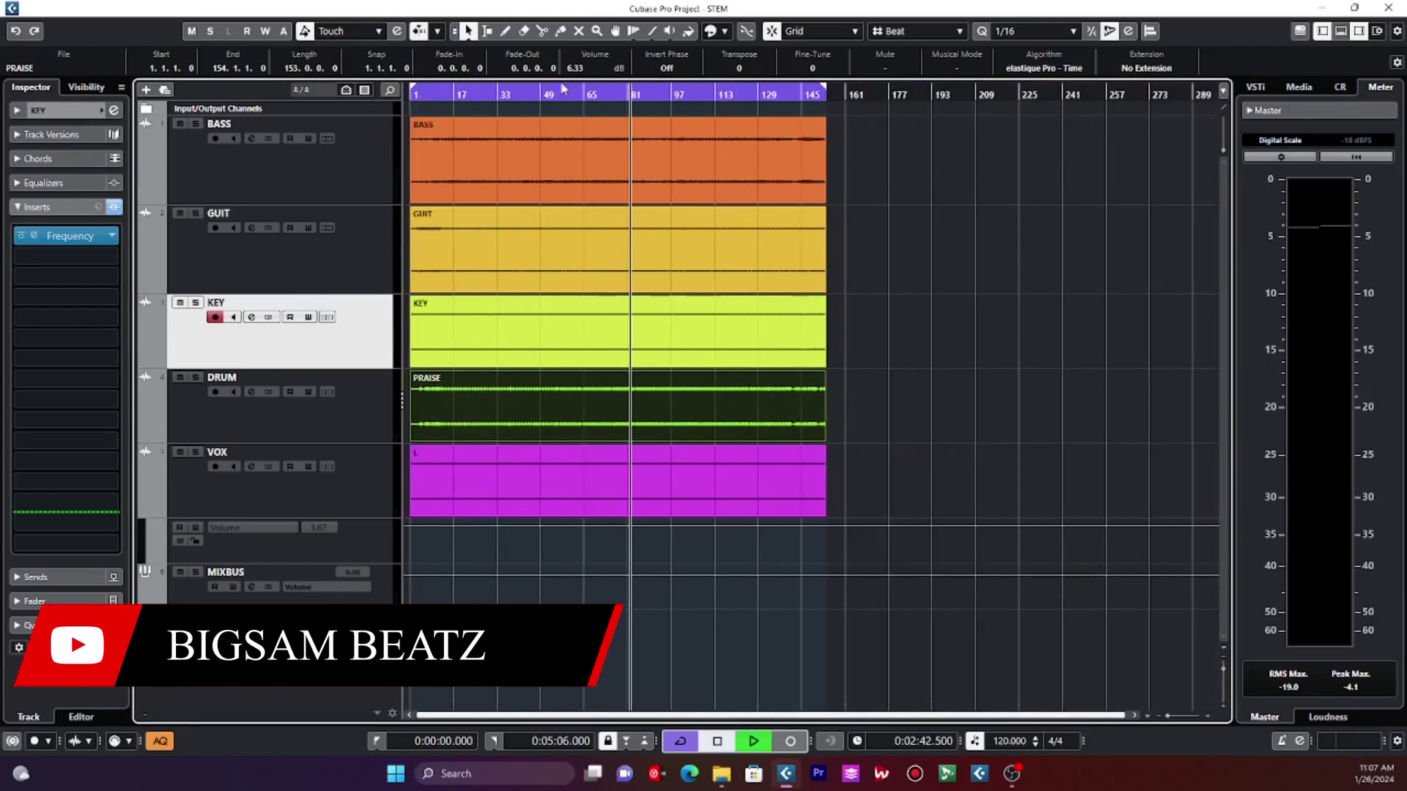
{"action": "left_click", "coordinate": [195, 452]}
{"action": "left_click", "coordinate": [197, 452]}
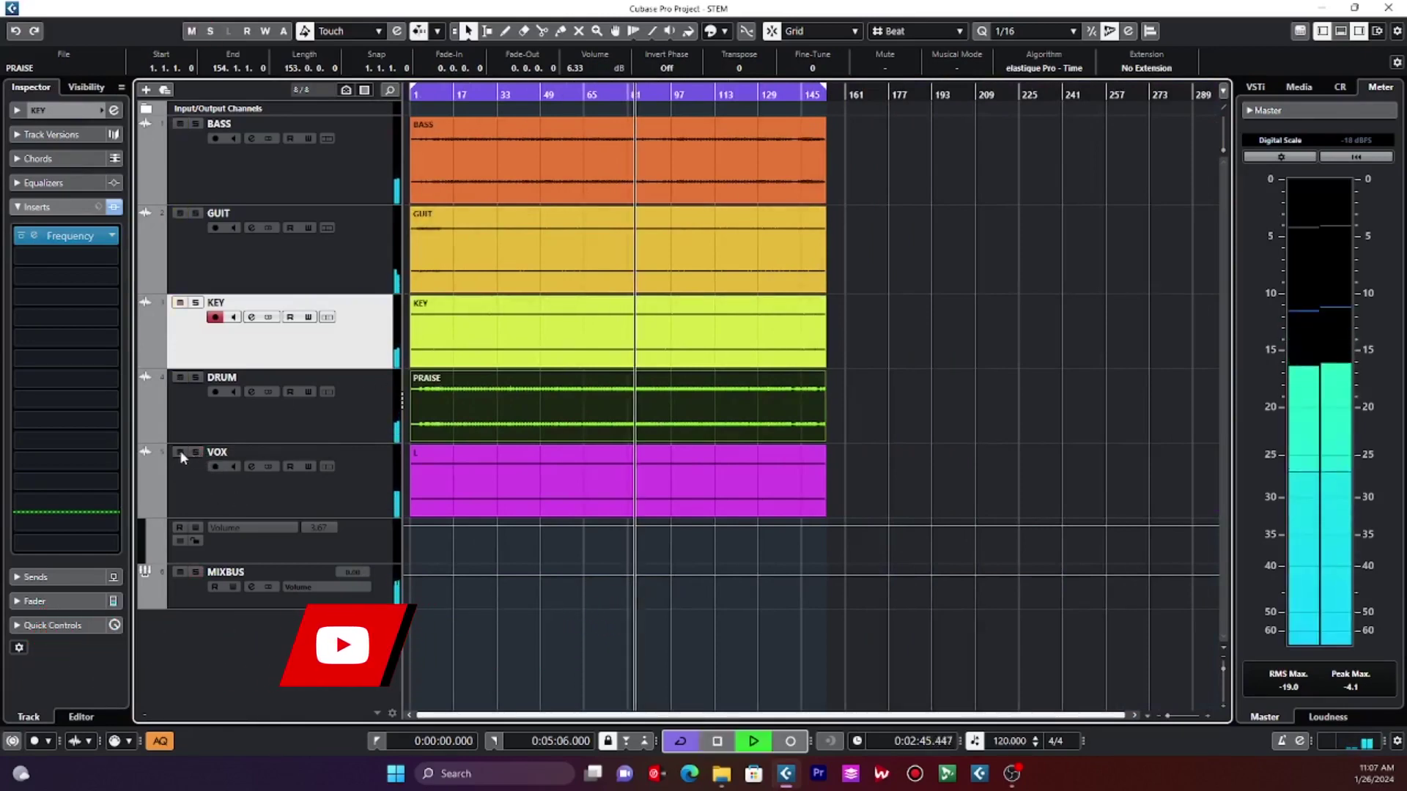
{"action": "left_click", "coordinate": [180, 452]}
{"action": "left_click", "coordinate": [310, 494]}
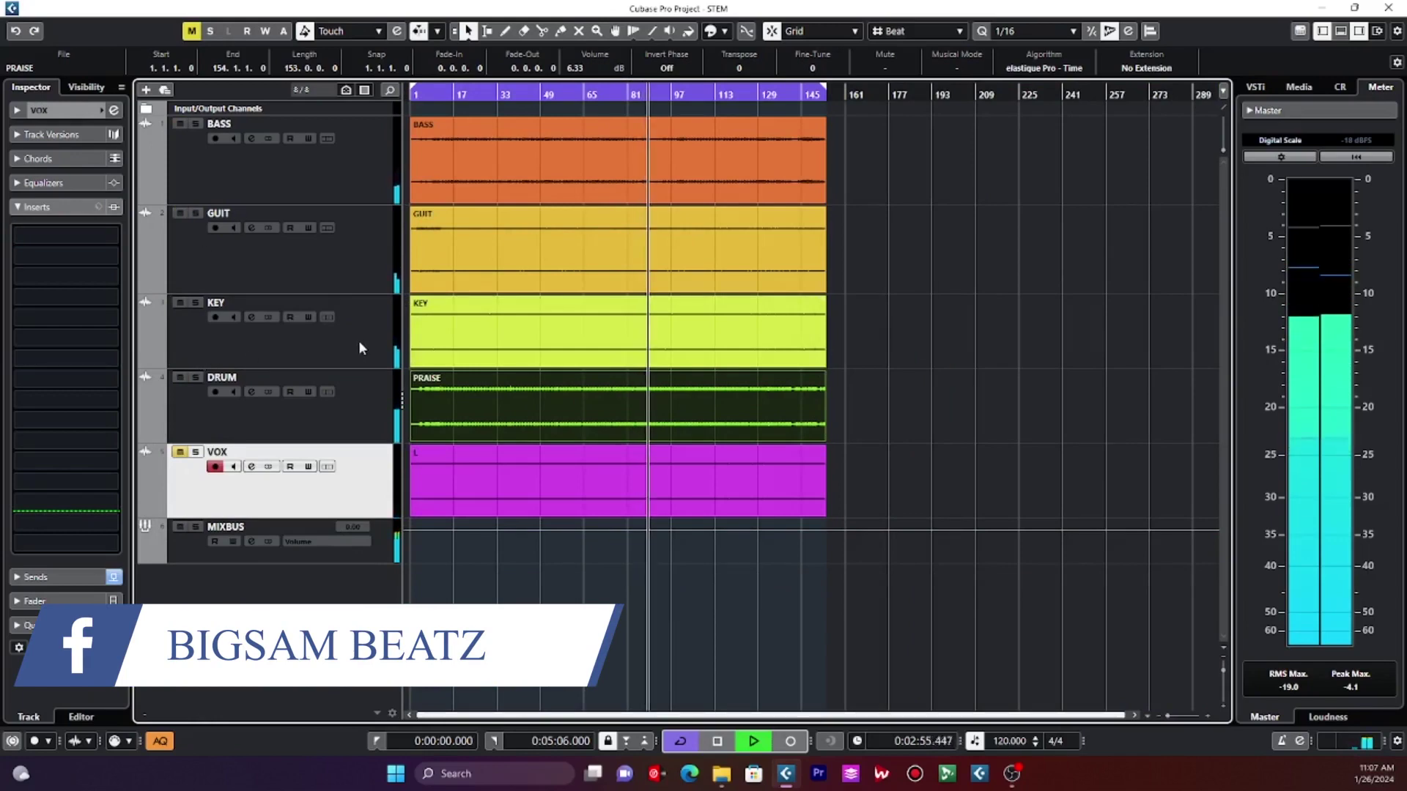
- Check the DRUM, GUIT and KEY tracks' Frequency curves during playback with VOX muted, and unmute VOX to compare
{"action": "left_click", "coordinate": [344, 417]}
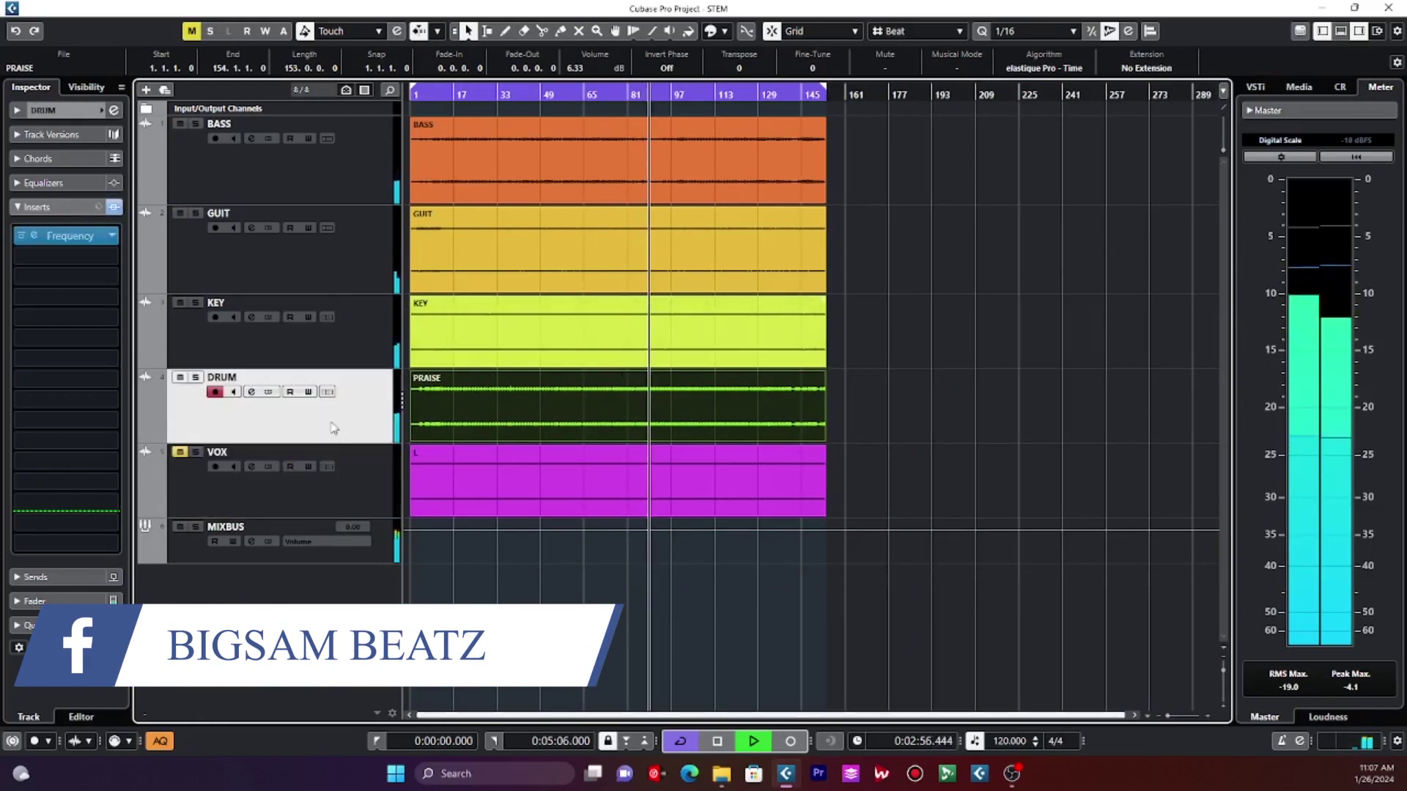
{"action": "left_click", "coordinate": [73, 236]}
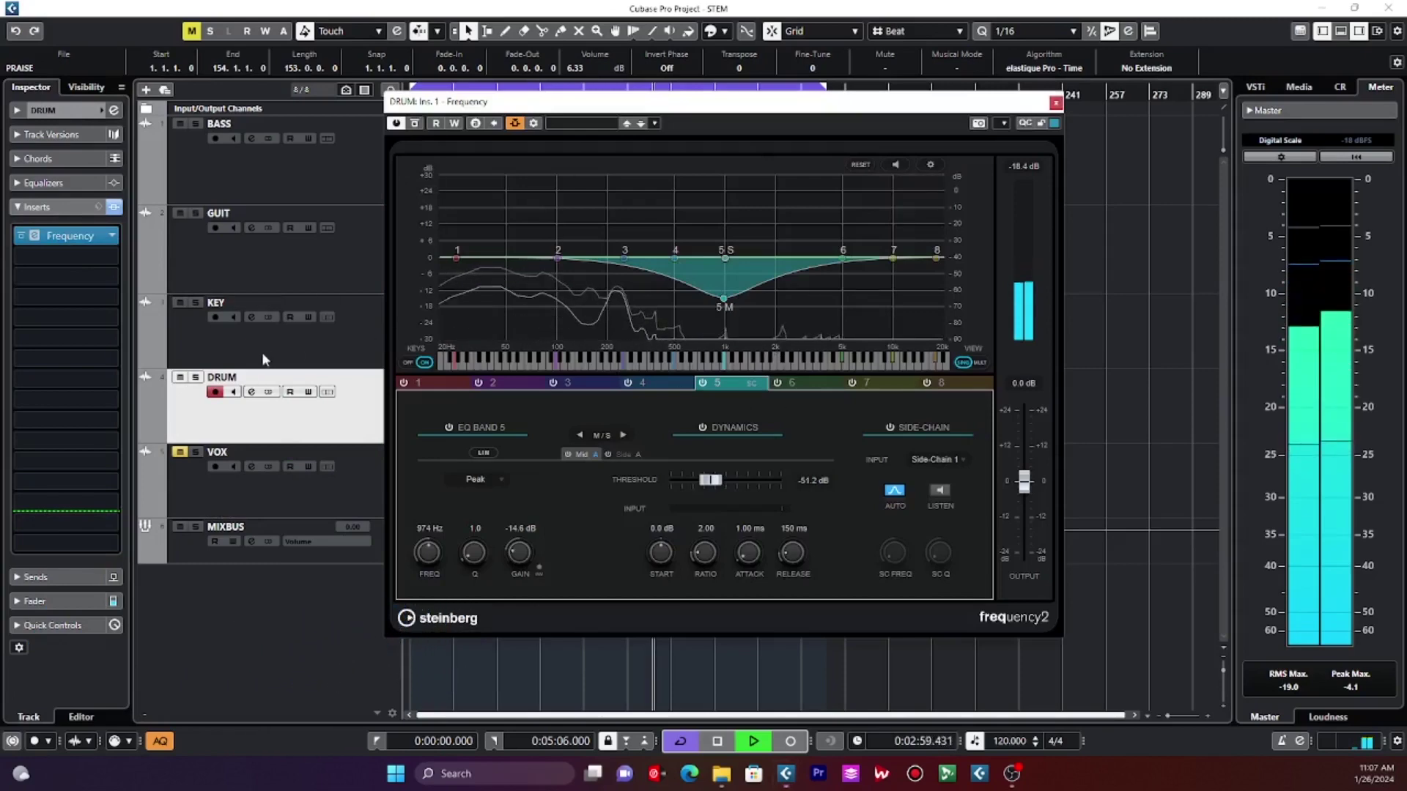
{"action": "left_click", "coordinate": [241, 337]}
{"action": "left_click", "coordinate": [249, 262]}
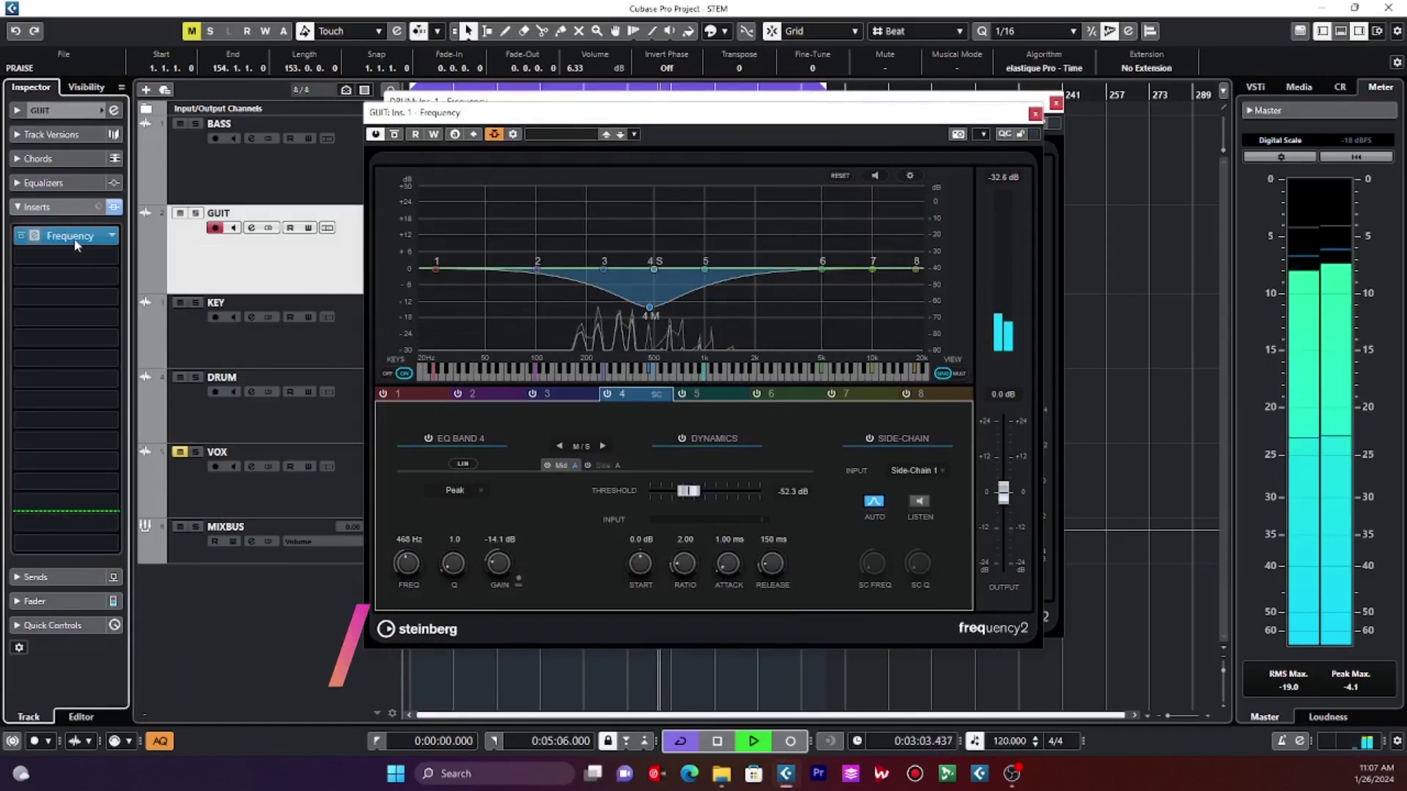
{"action": "left_click", "coordinate": [236, 345]}
{"action": "left_click", "coordinate": [76, 240]}
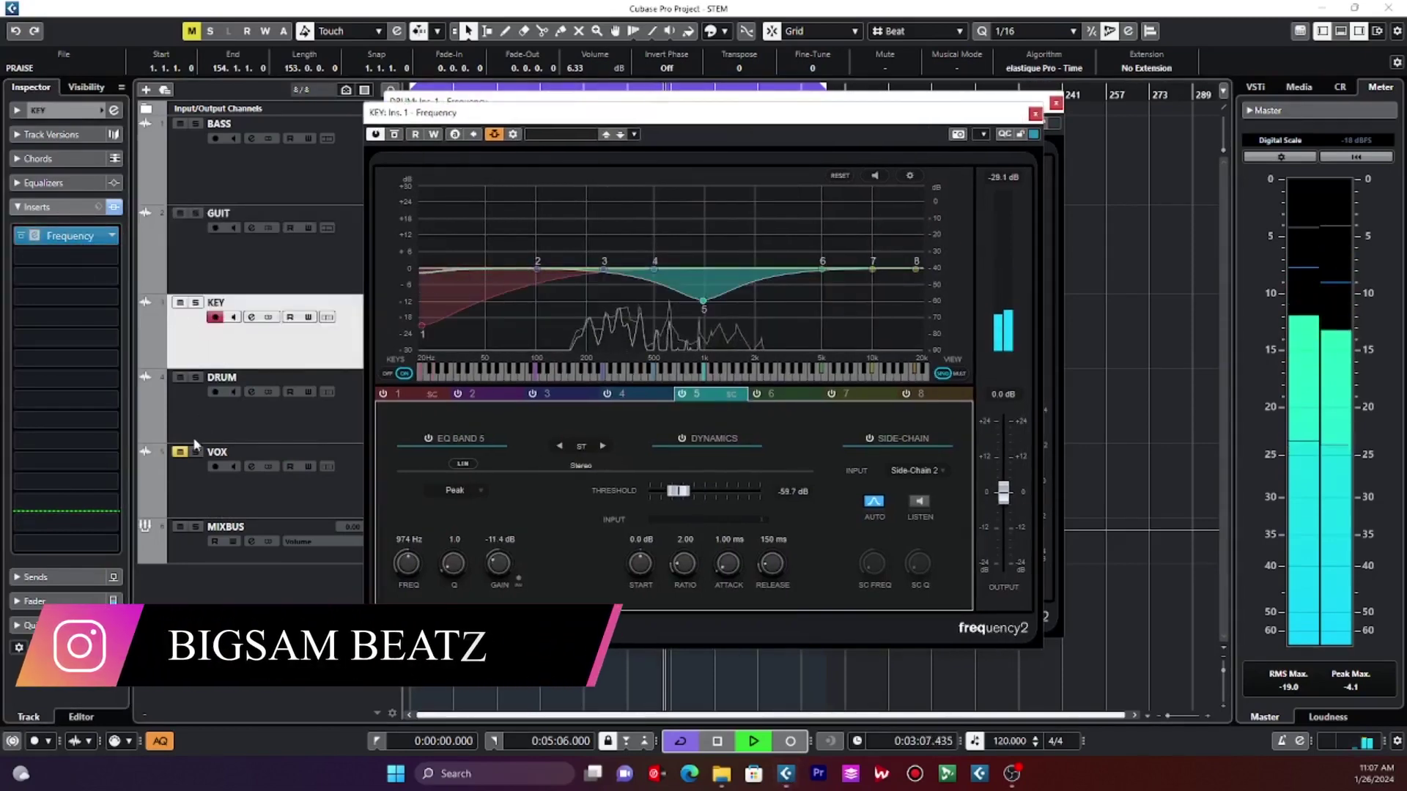
{"action": "left_click", "coordinate": [179, 453]}
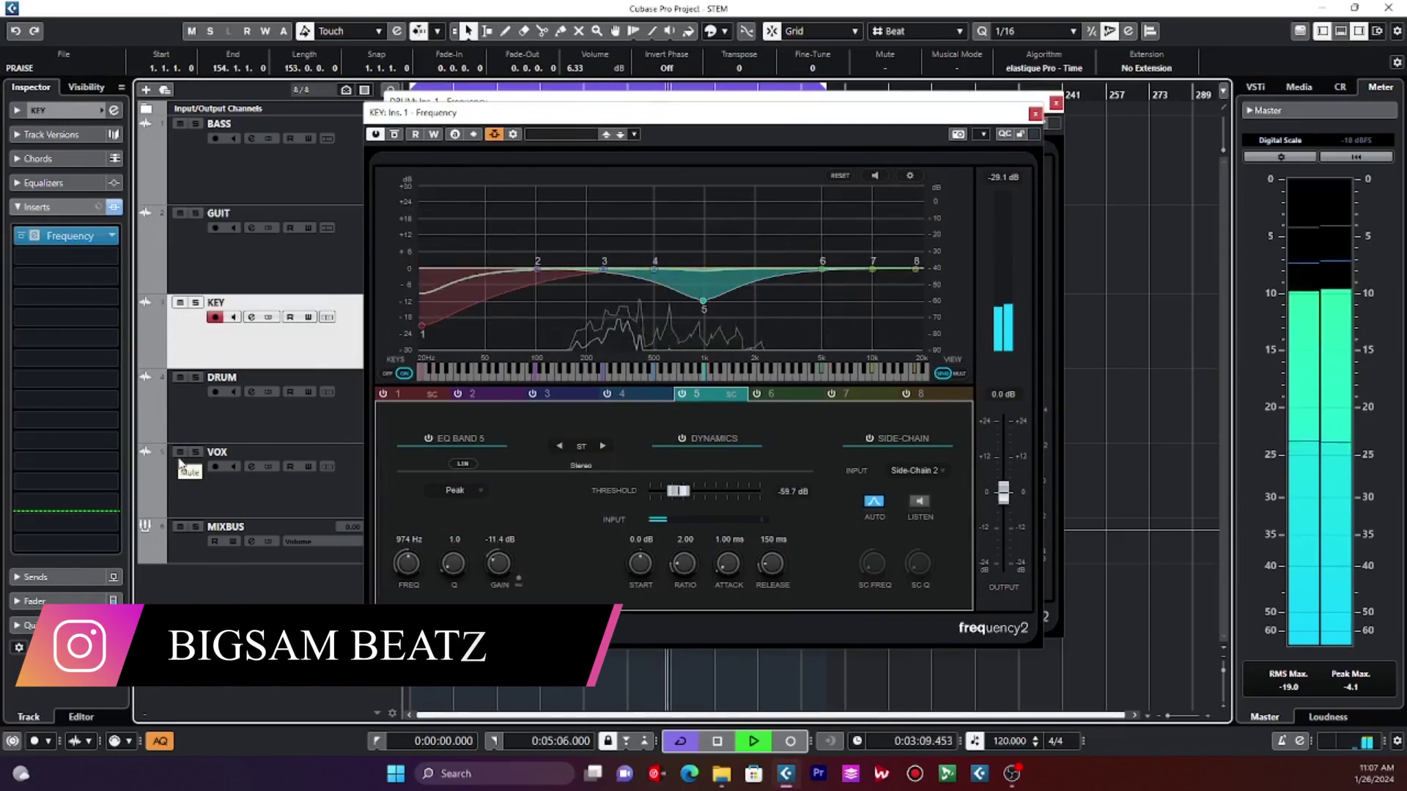